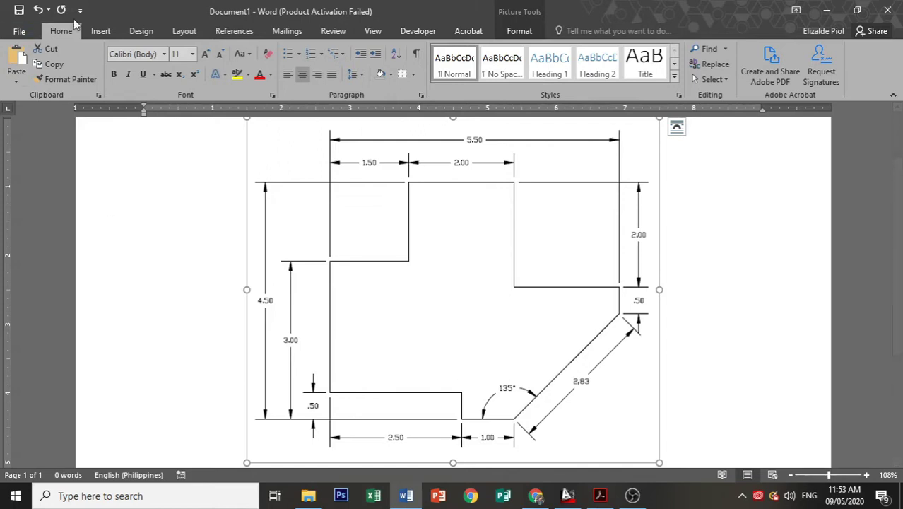
Trace the lower step edge, the short drop, the 1.00 bottom edge and the slanted 2.83 edge with Line shapes
click(100, 31)
click(181, 74)
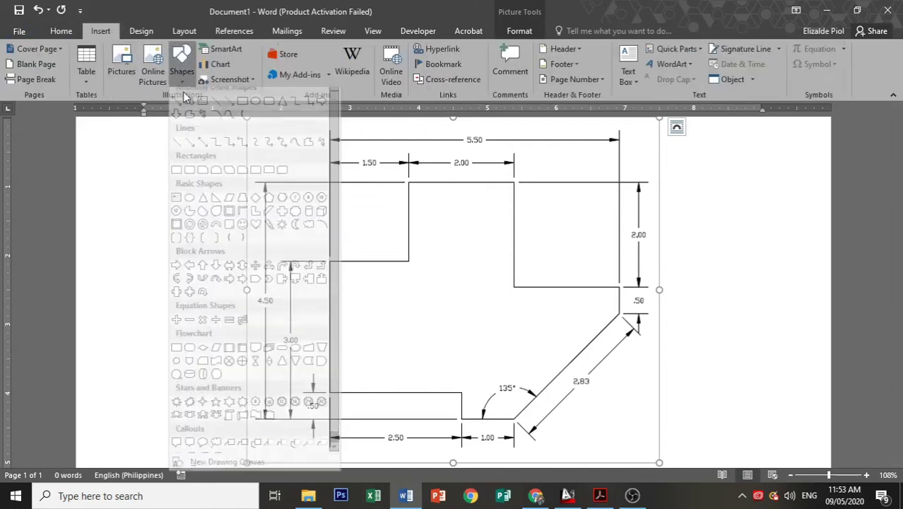
click(178, 115)
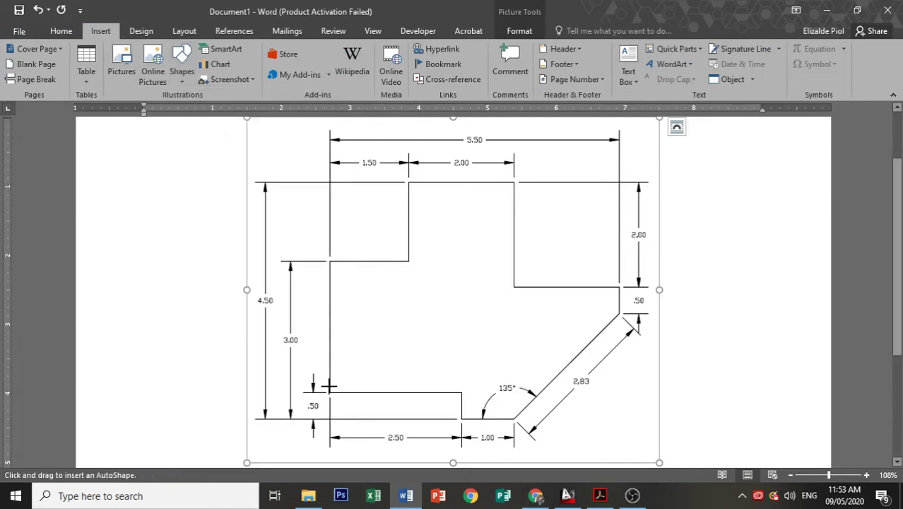
drag(333, 388, 460, 388)
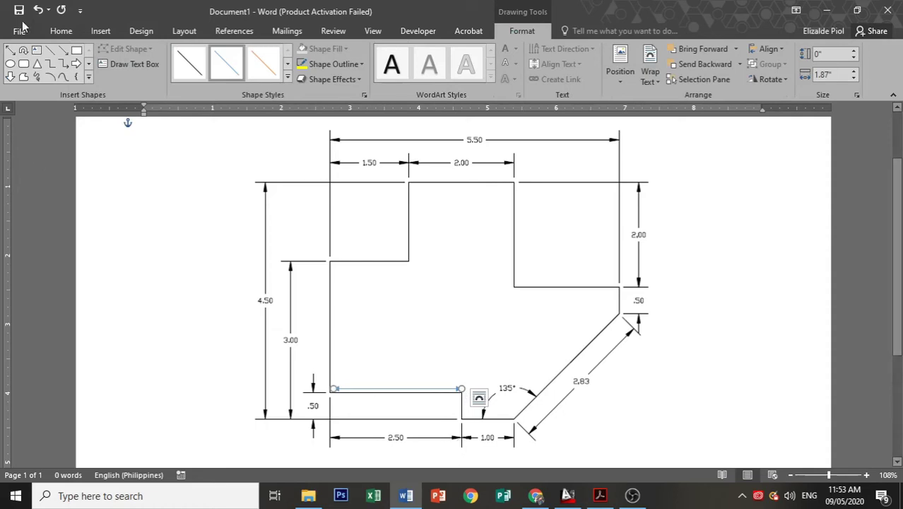
click(10, 50)
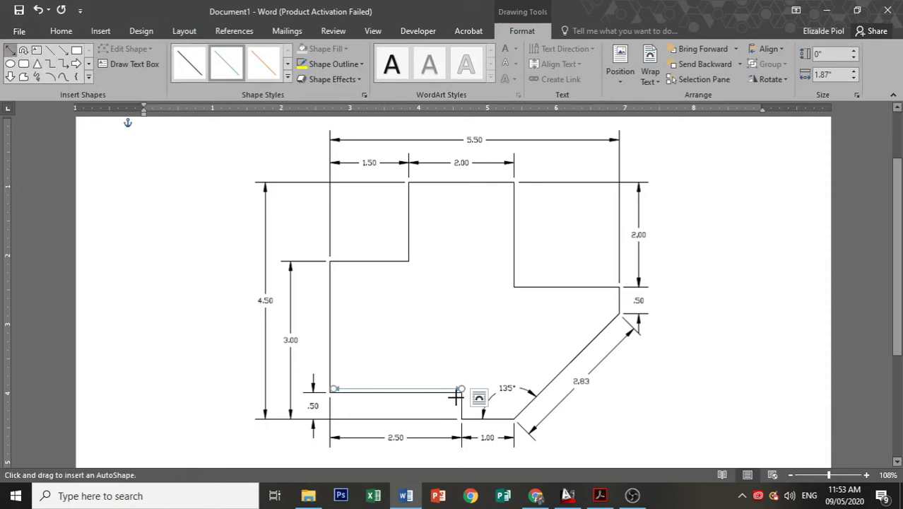
drag(456, 398, 456, 422)
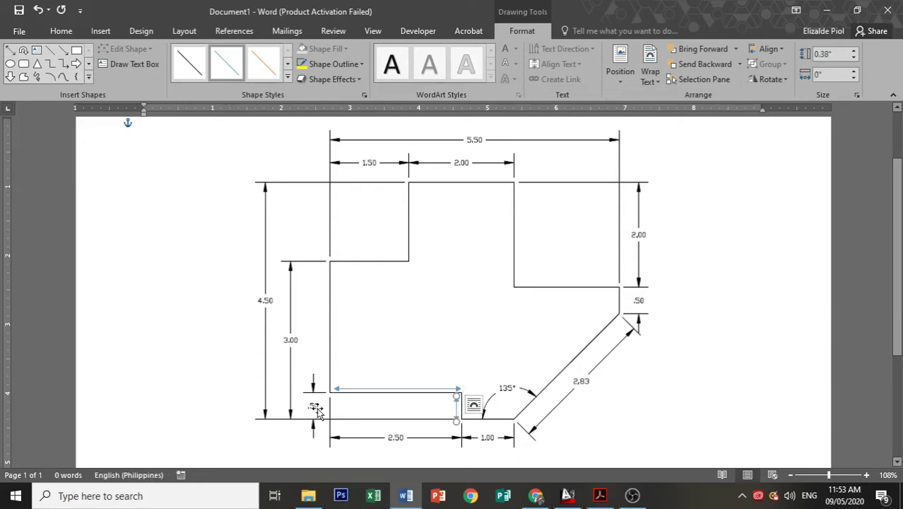
click(10, 50)
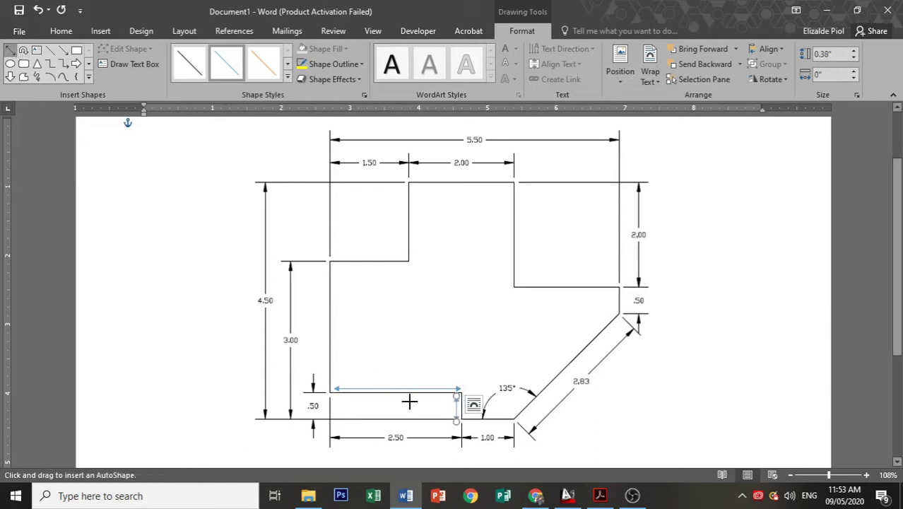
drag(466, 421, 509, 423)
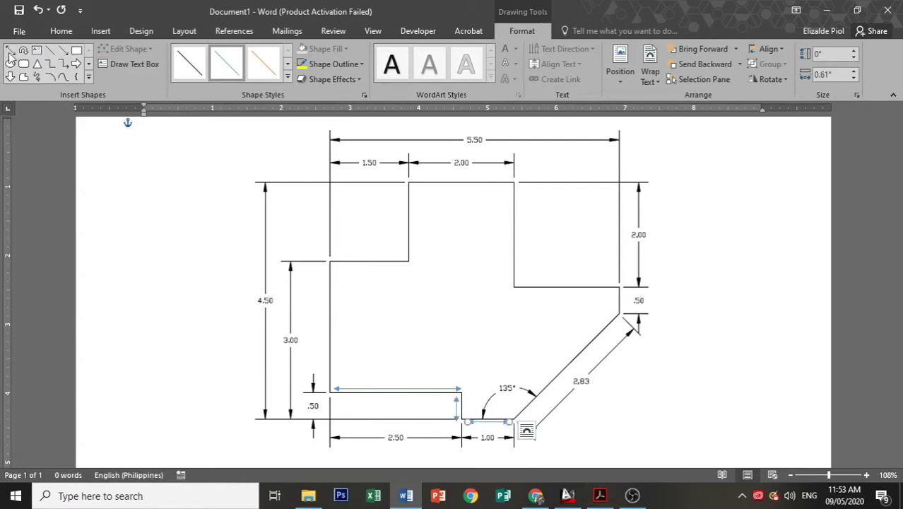
click(11, 51)
drag(514, 420, 617, 311)
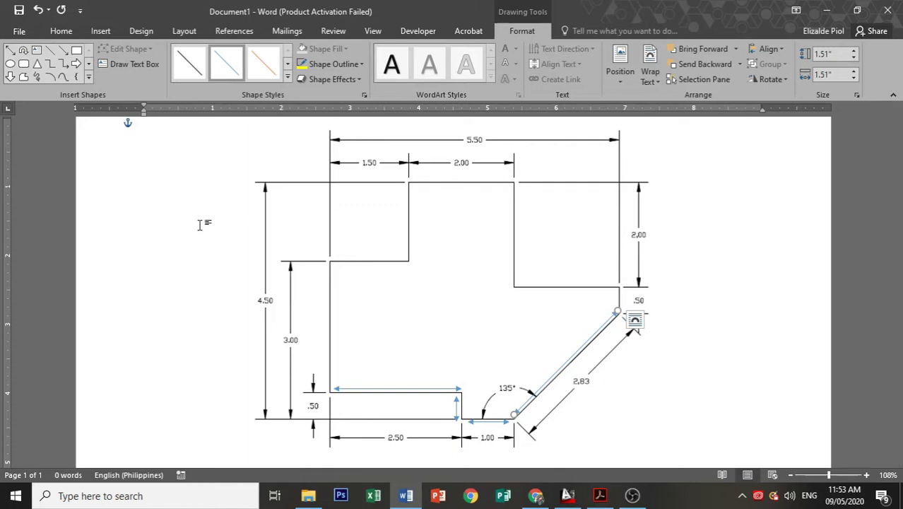
Give the slanted line an orange style at 2¼ pt, then draw a horizontal line right from the 135° corner
click(263, 63)
click(363, 64)
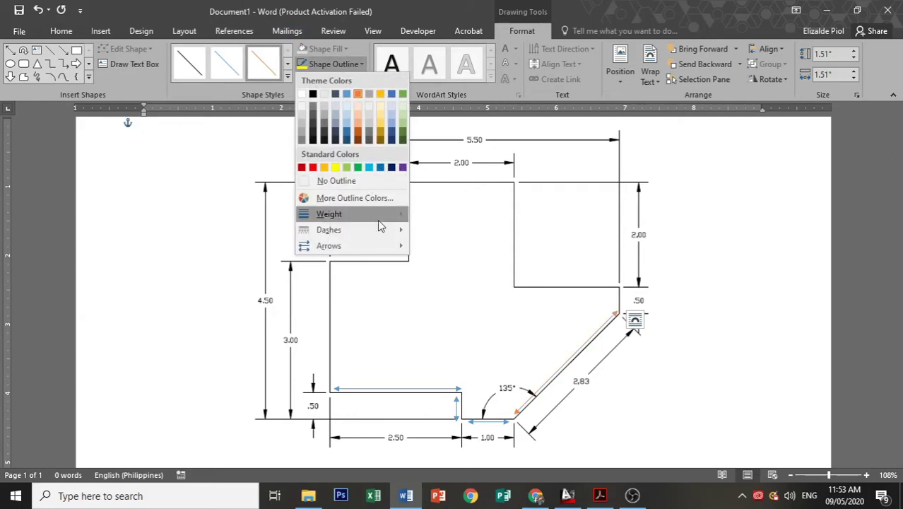
mouse_move(383, 221)
click(470, 287)
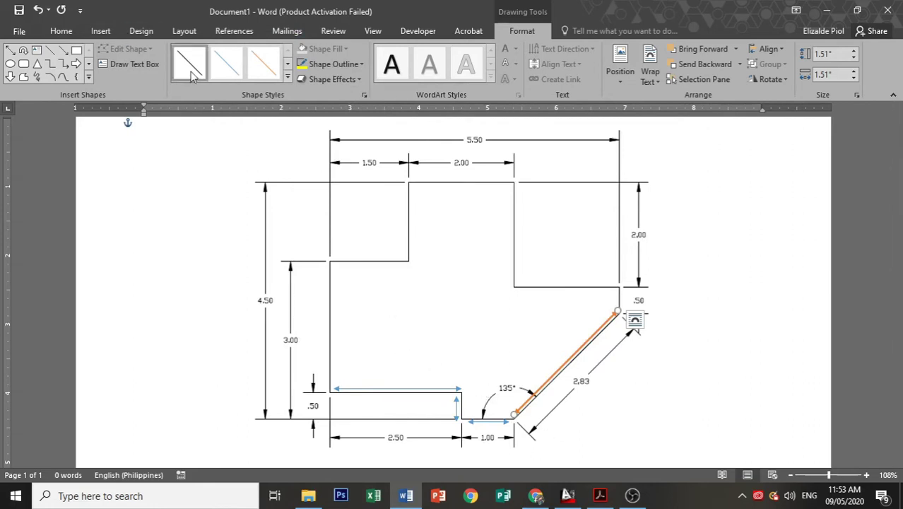
click(288, 67)
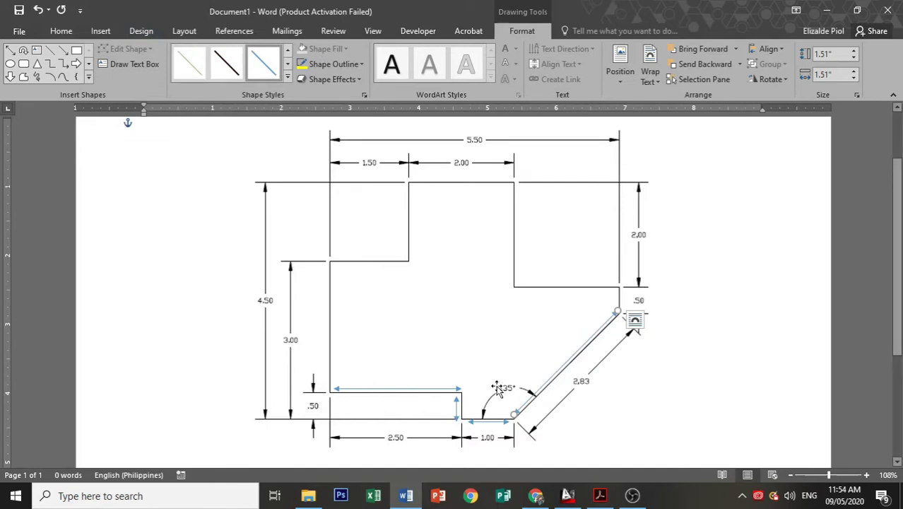
click(50, 50)
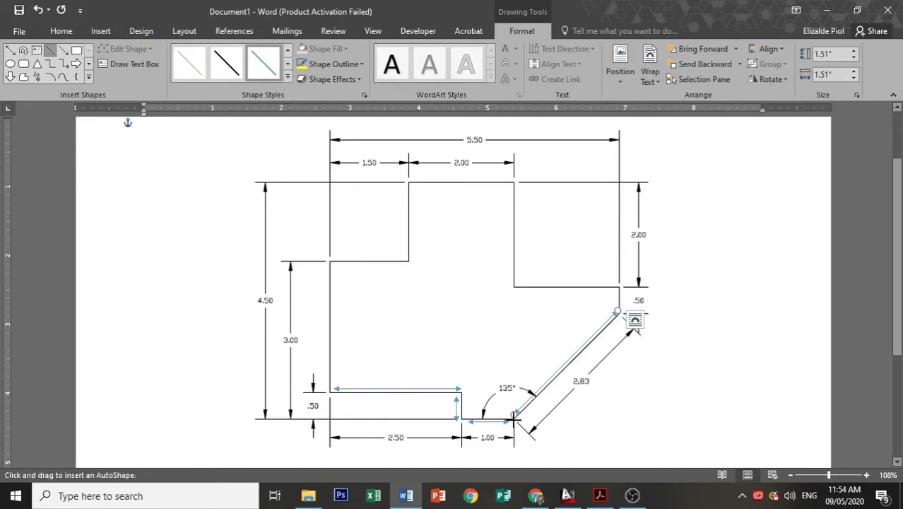
mouse_move(514, 422)
mouse_down()
mouse_move(766, 411)
mouse_move(771, 422)
mouse_up()
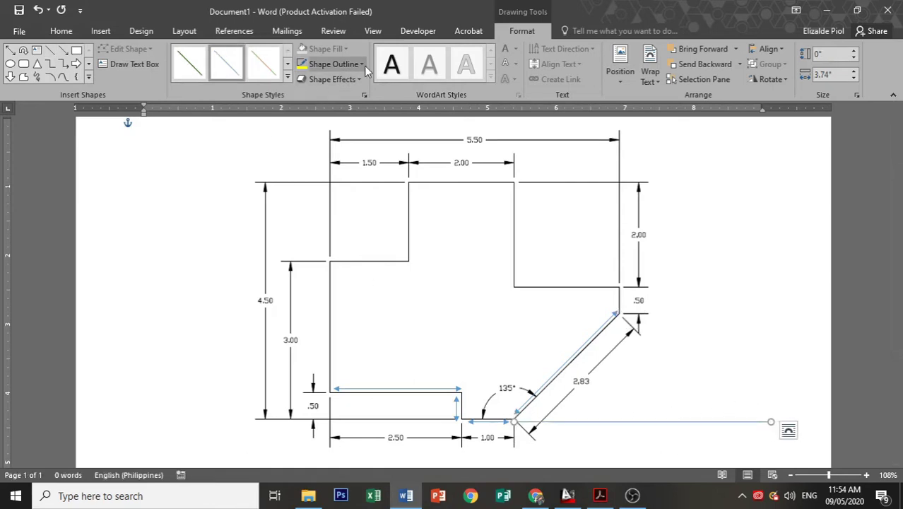
Thicken the horizontal line and nudge it up onto the bottom edge
click(333, 64)
mouse_move(397, 213)
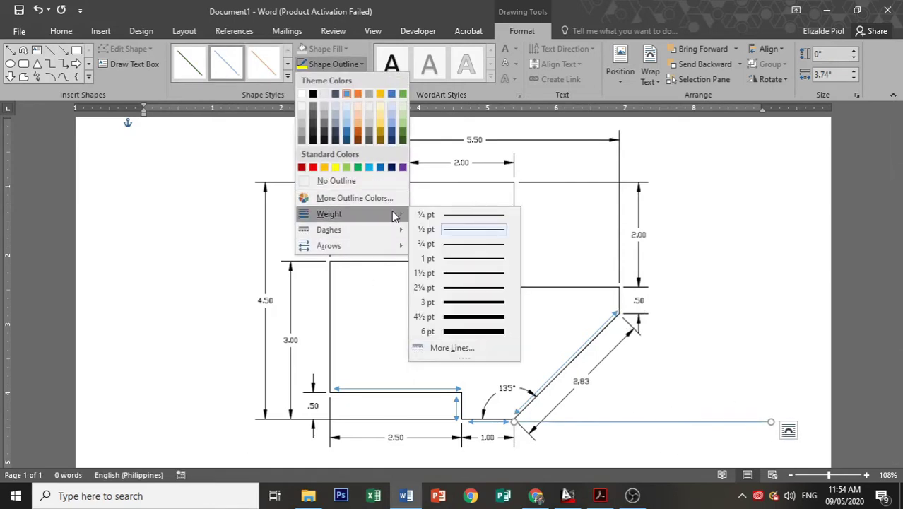
click(480, 286)
click(569, 422)
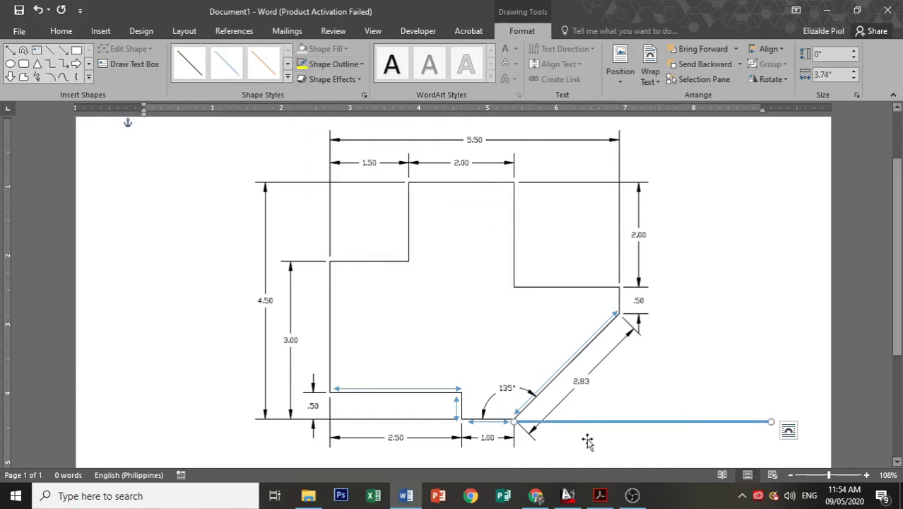
key(Up)
key(Up)
key(Up)
key(Up)
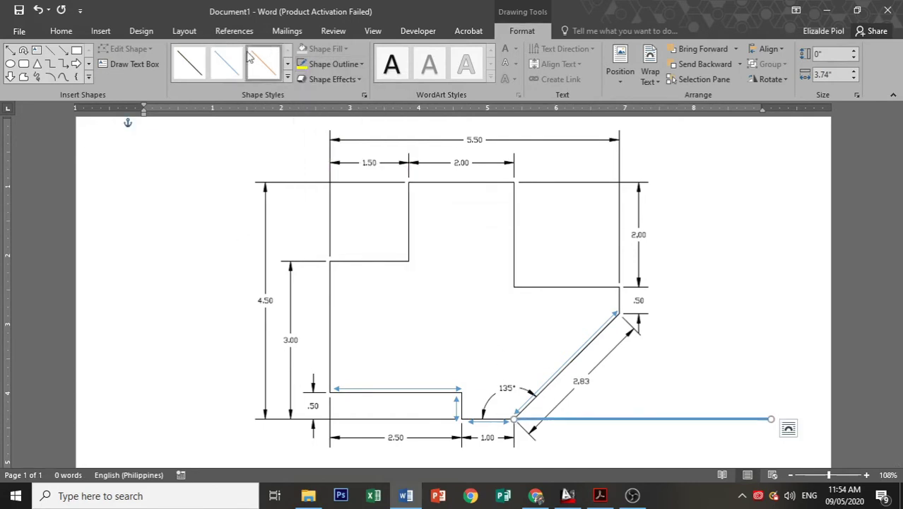
click(190, 63)
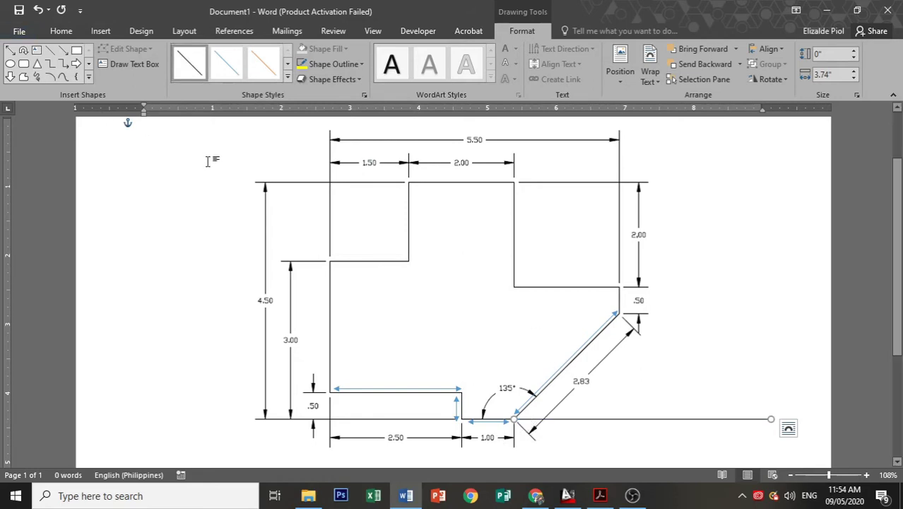
key(ctrl+z)
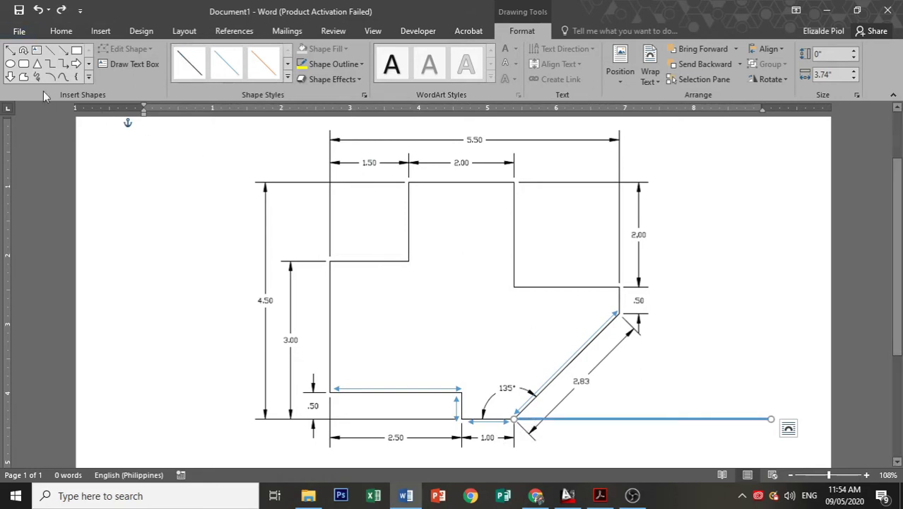
Draw a vertical line up from the 135° corner with a 3 pt outline
click(51, 55)
shift+drag(514, 420, 523, 190)
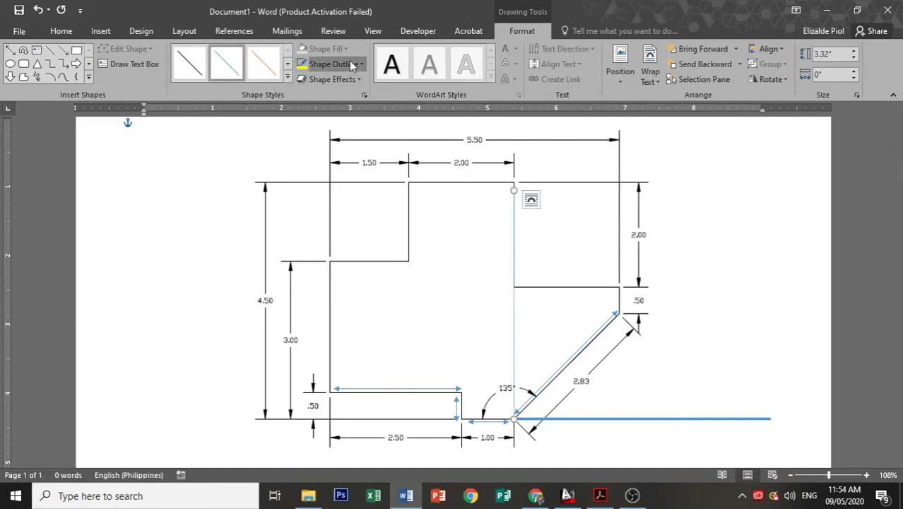
click(330, 64)
mouse_move(375, 214)
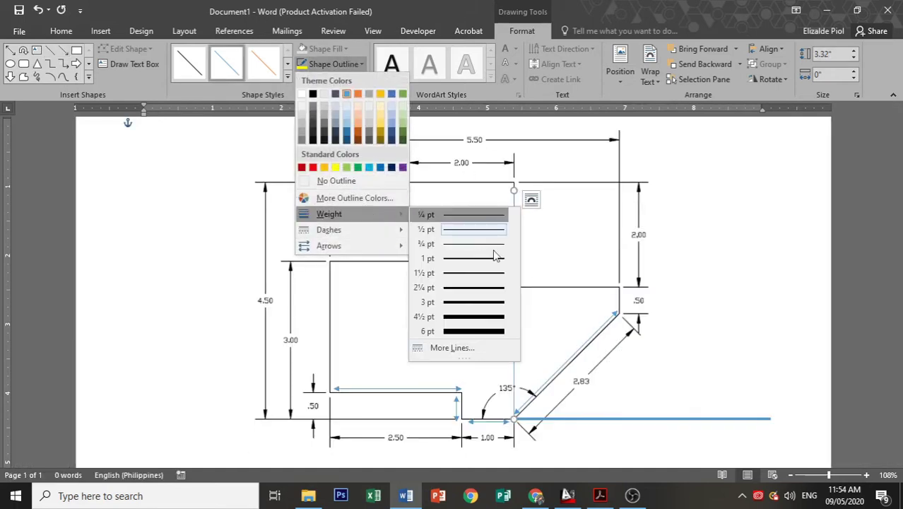
click(494, 302)
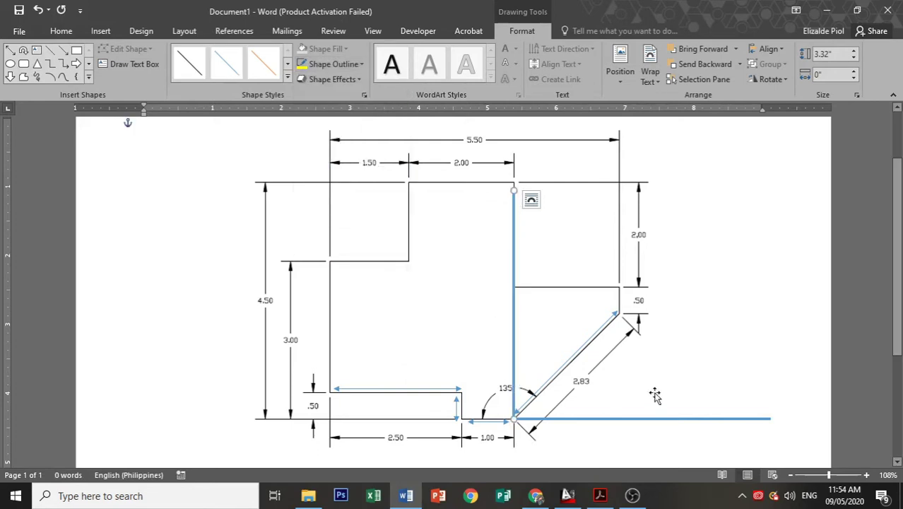
click(816, 424)
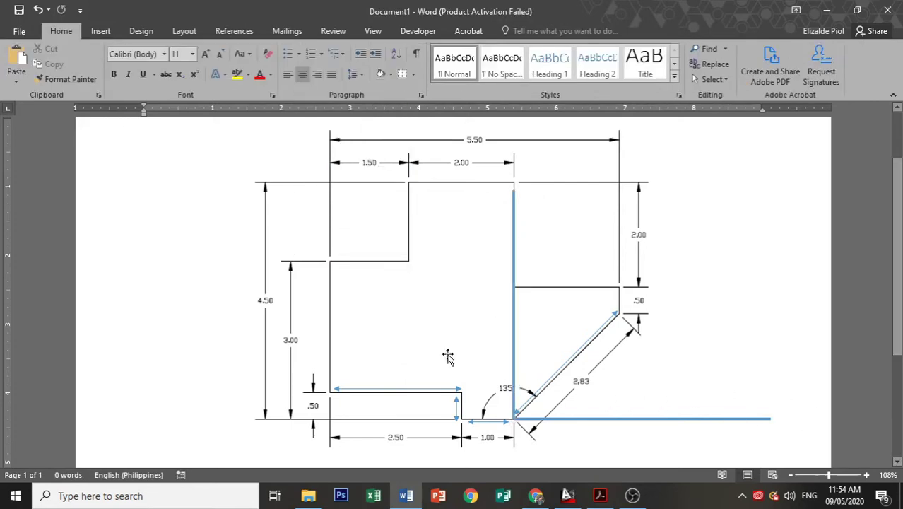
Extend the slanted 2.83 edge with a long thin diagonal line
click(114, 32)
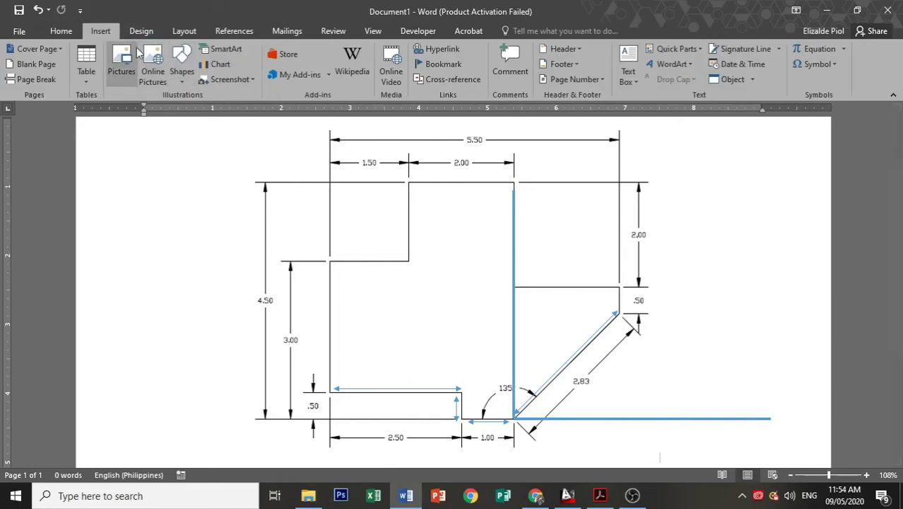
click(192, 79)
click(216, 109)
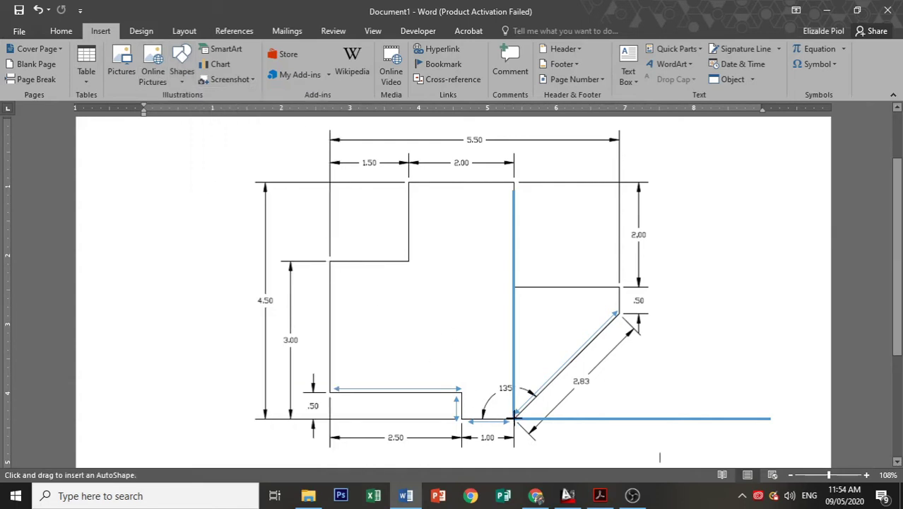
mouse_move(514, 419)
mouse_down()
mouse_move(613, 306)
mouse_move(738, 194)
mouse_up()
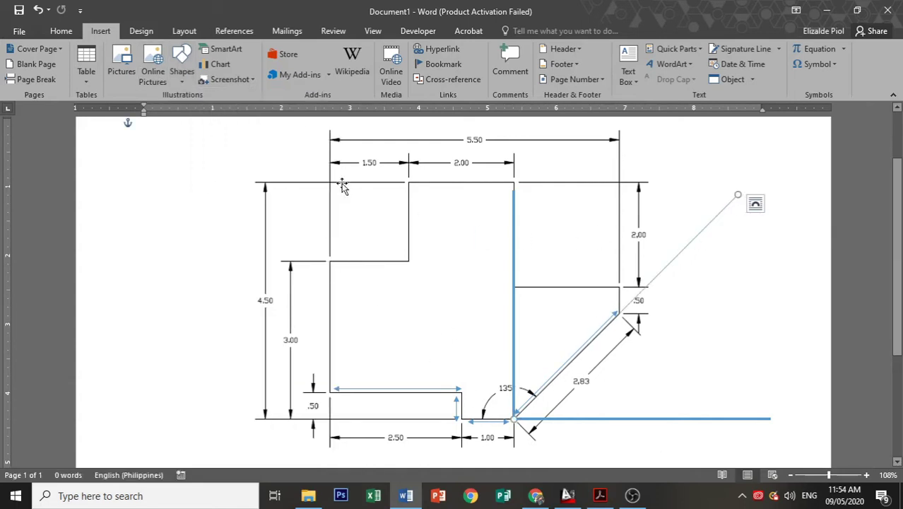
Draw a curved arrow beside the 135 label, enlarged and rotated to span the angle
click(24, 50)
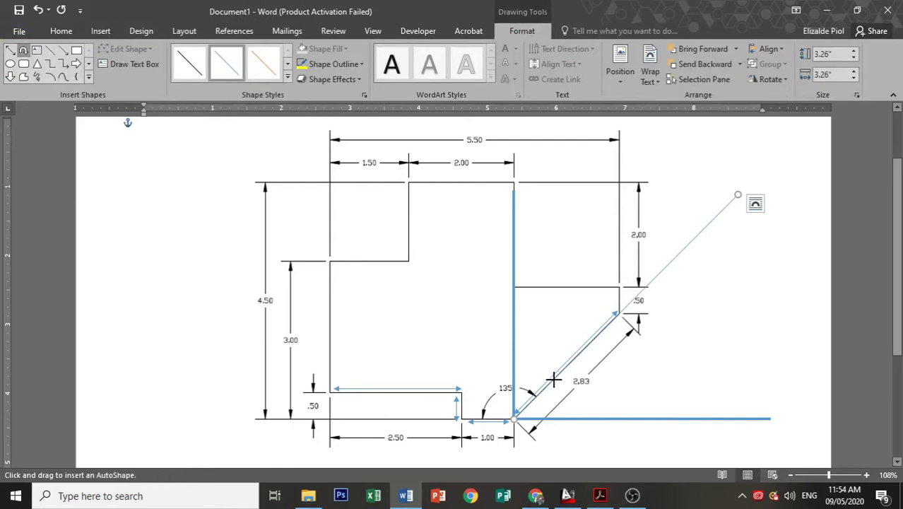
drag(483, 412, 548, 348)
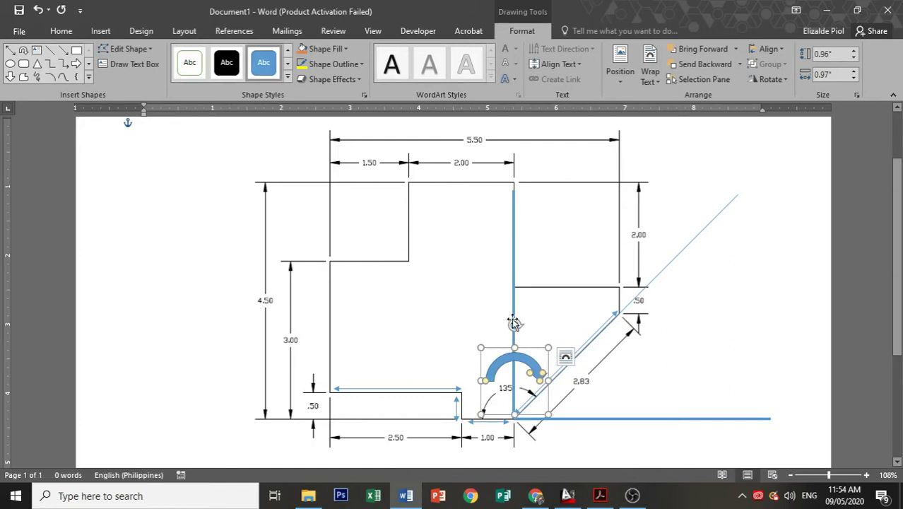
drag(481, 413, 470, 446)
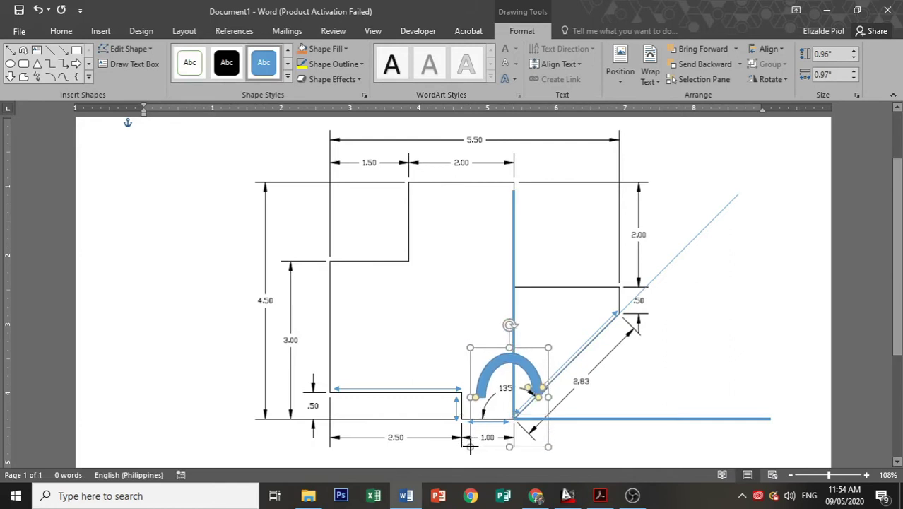
mouse_move(509, 325)
mouse_down()
mouse_move(490, 329)
mouse_move(489, 357)
mouse_up()
click(538, 410)
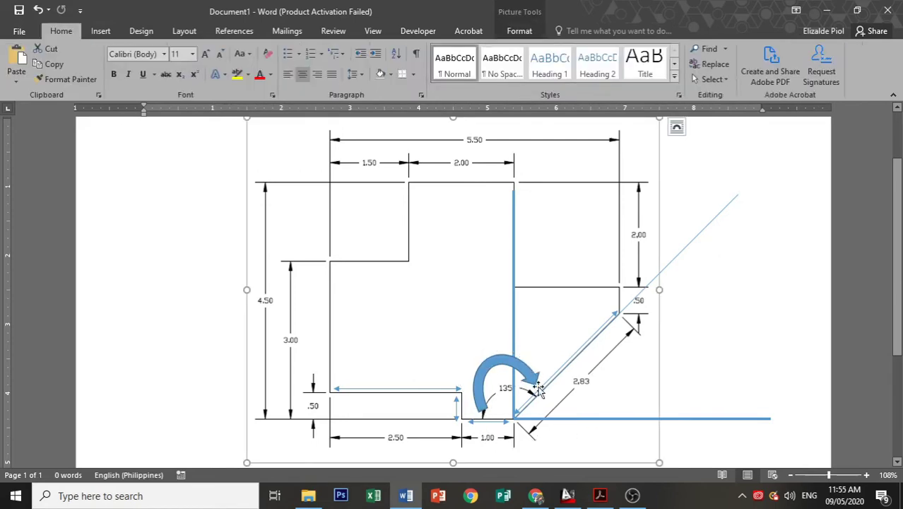
Draw an arc beside the 2.83 dimension, rotated about 45° clockwise and slightly enlarged
click(102, 32)
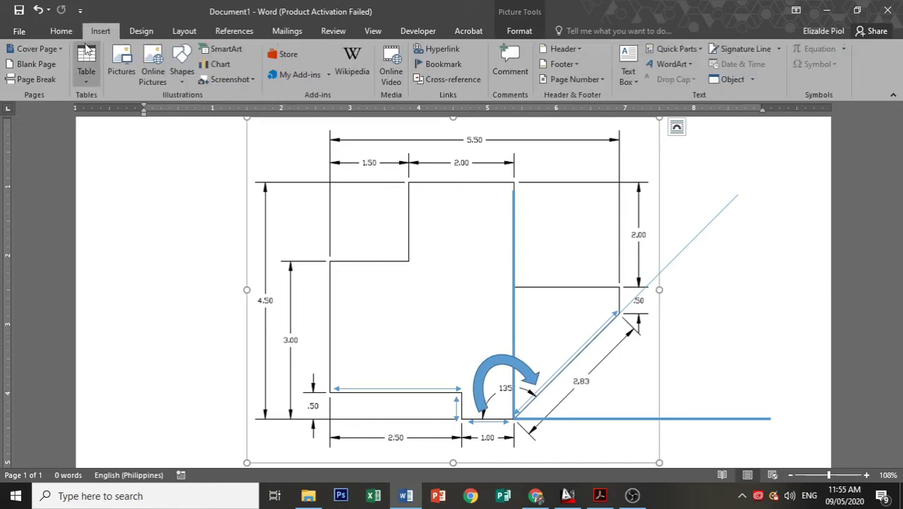
click(139, 33)
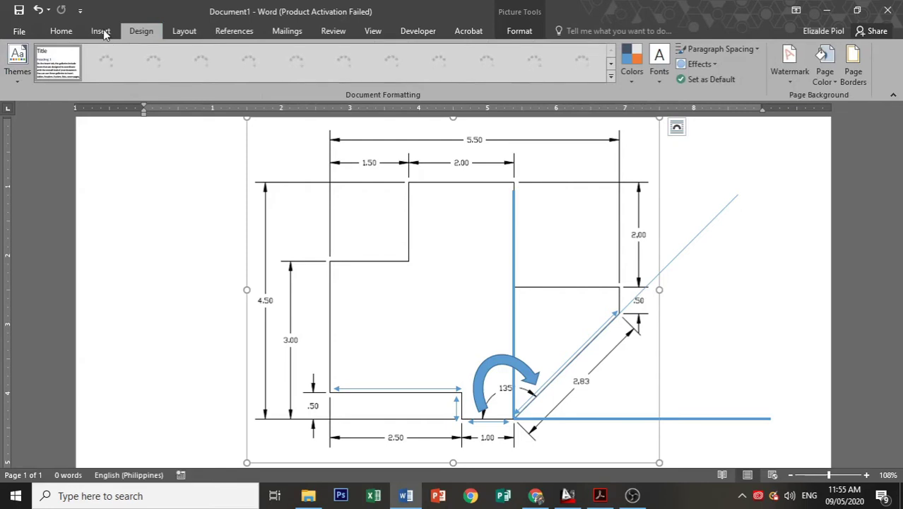
click(102, 30)
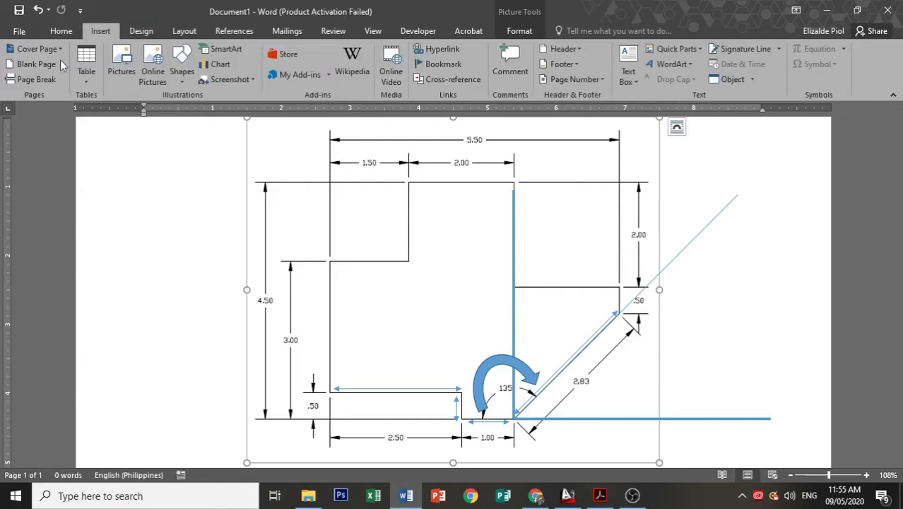
click(181, 67)
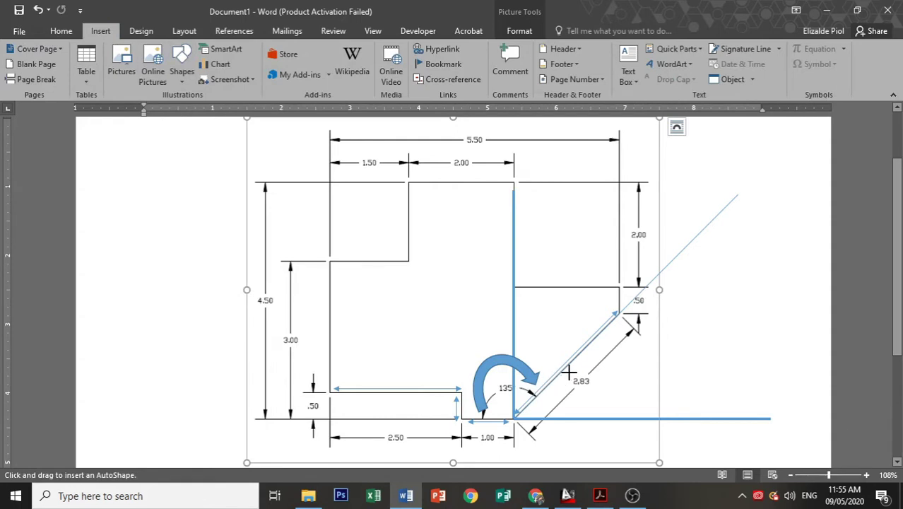
drag(571, 372, 597, 425)
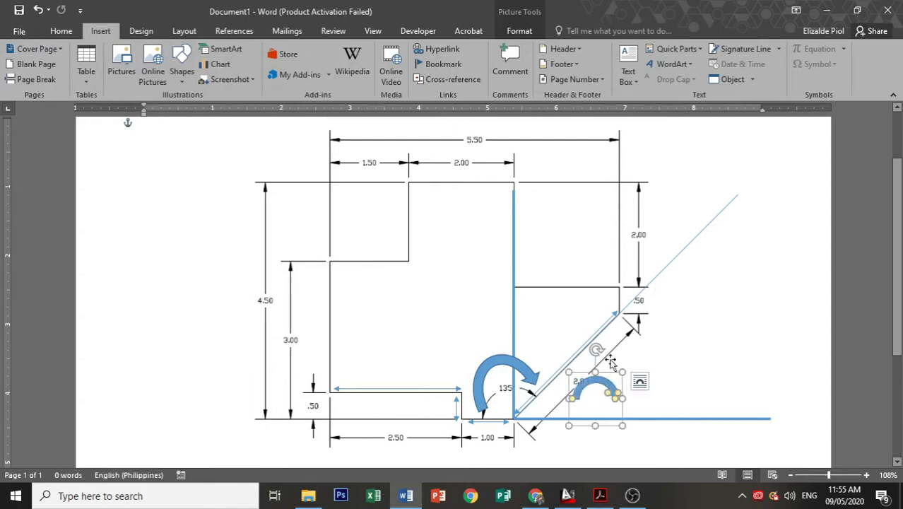
drag(598, 349, 634, 368)
mouse_move(579, 377)
mouse_down()
mouse_move(574, 354)
mouse_move(575, 363)
mouse_up()
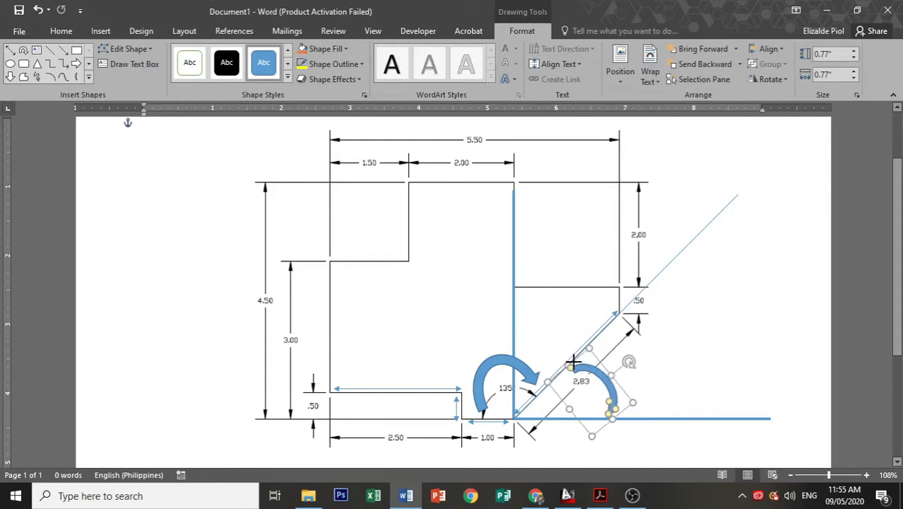
click(751, 390)
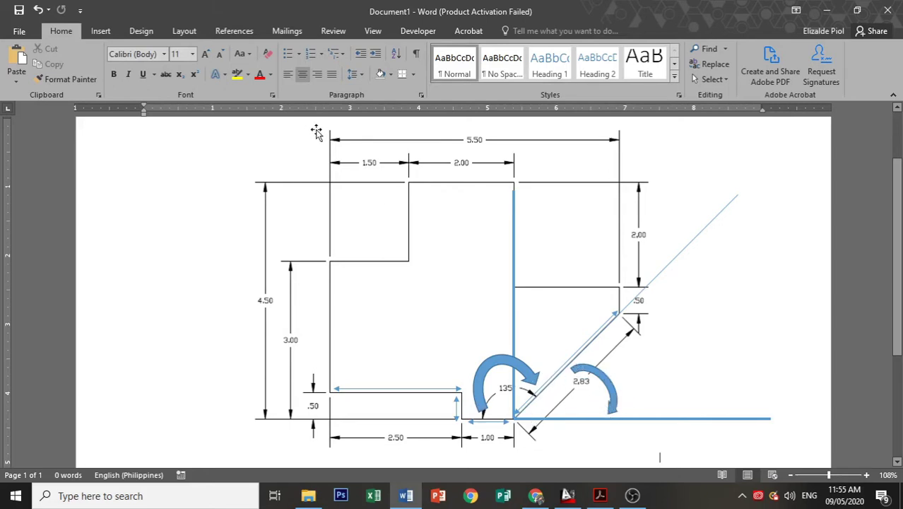
Draw a text box right of the arc reading 45 and @2.83<45 on two lines
click(100, 32)
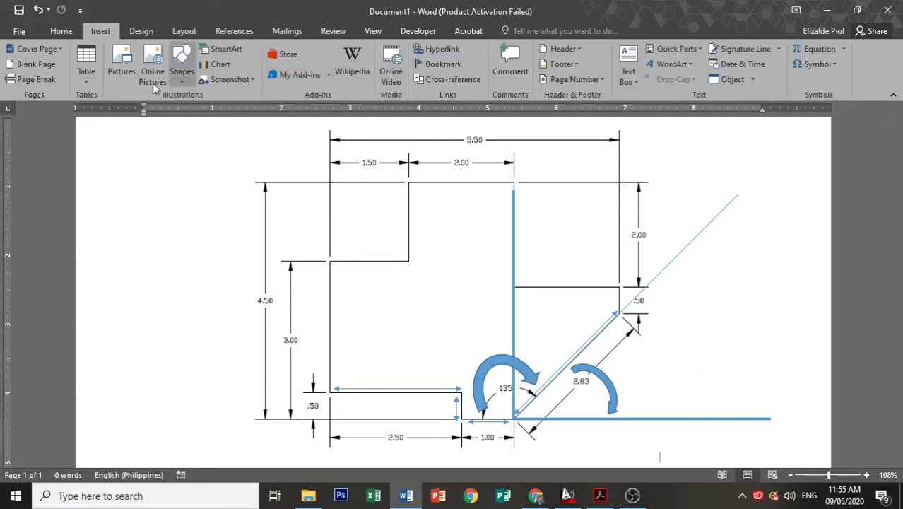
click(628, 67)
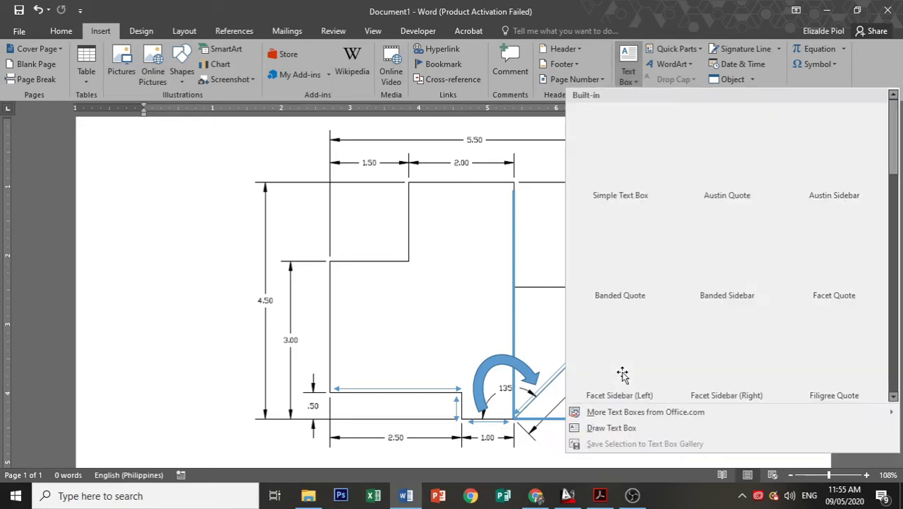
click(605, 428)
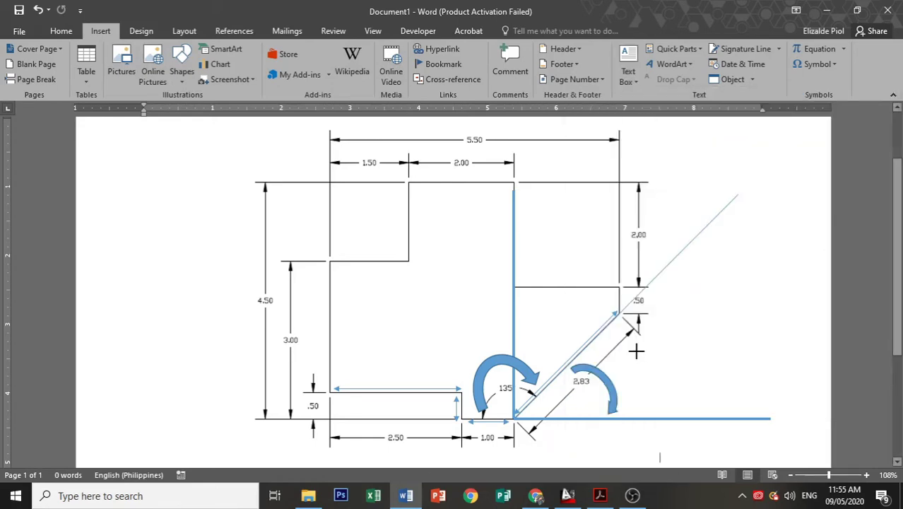
mouse_move(620, 358)
mouse_down()
mouse_move(661, 400)
mouse_move(681, 401)
mouse_up()
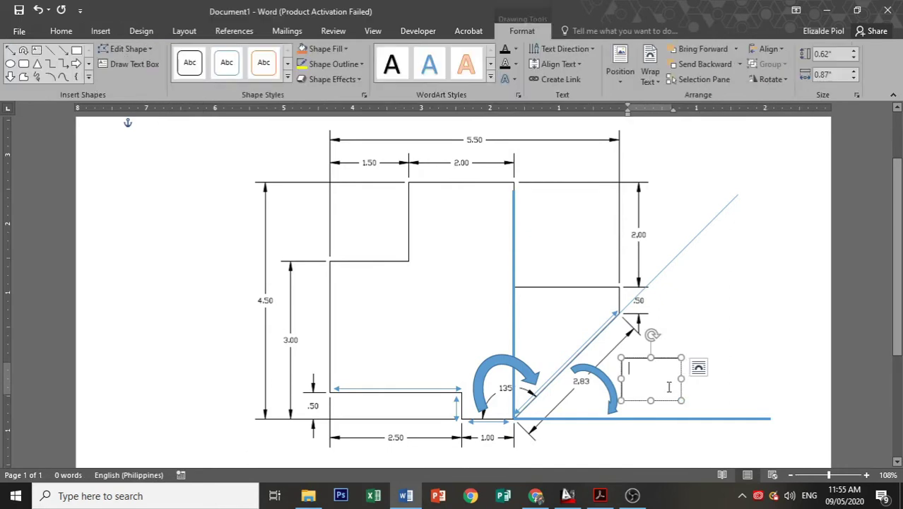
text(45)
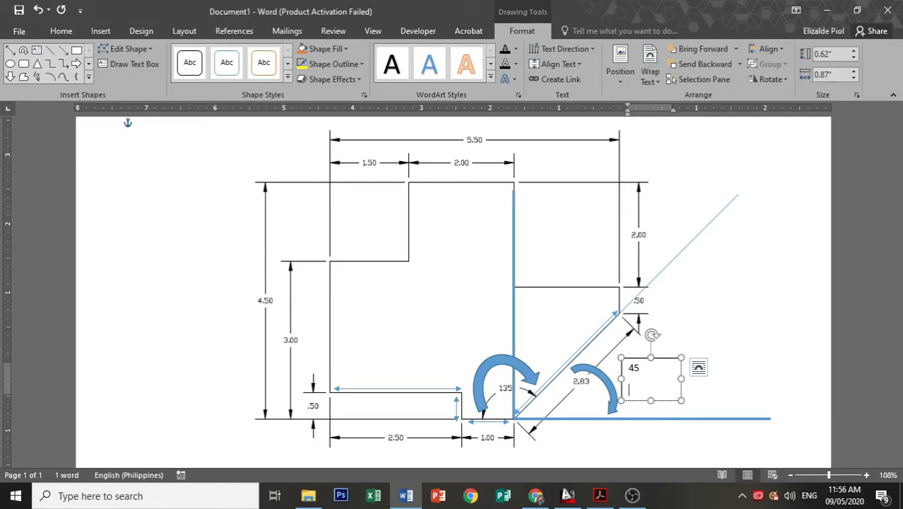
text(@2.83<45)
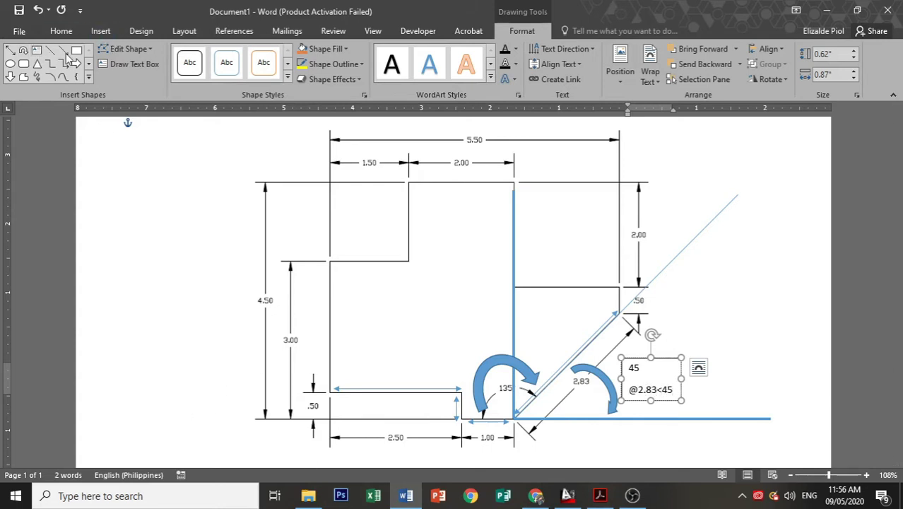
click(11, 51)
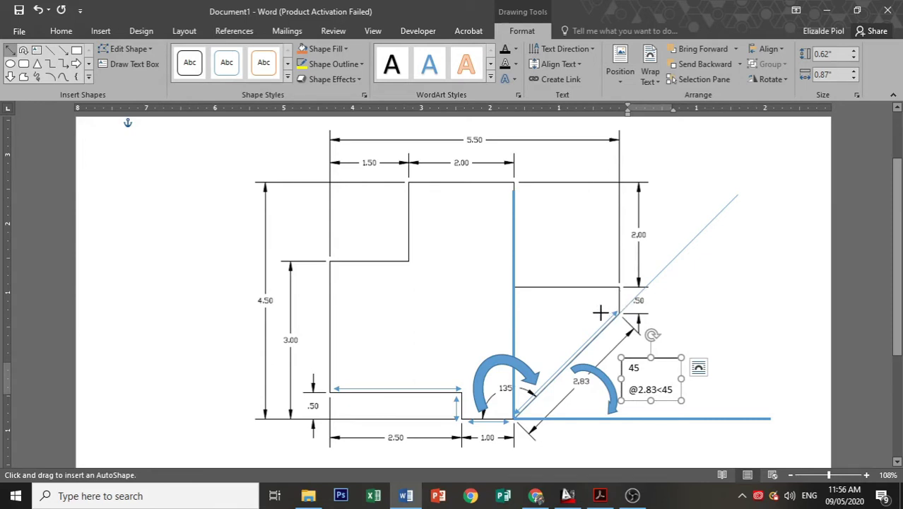
Draw lines at the .50 gap, along the right step's top and over the 5.50 width
drag(604, 314, 605, 292)
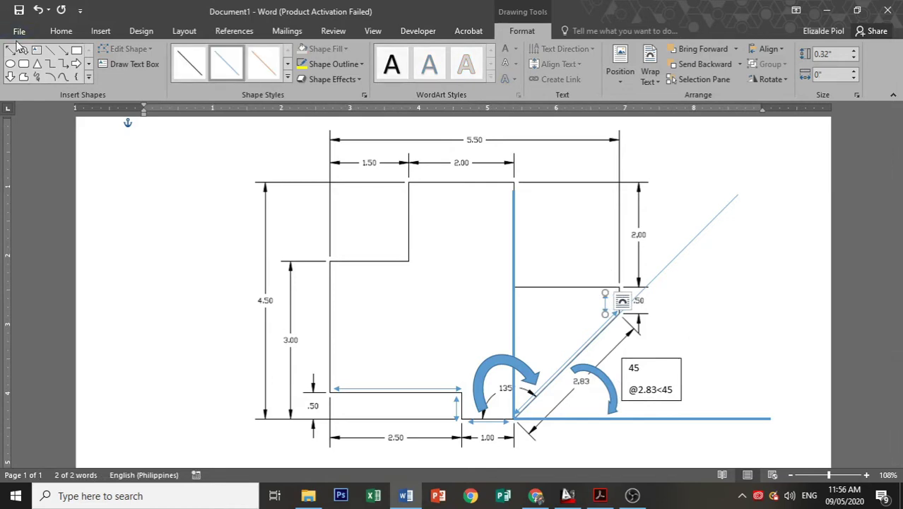
click(11, 49)
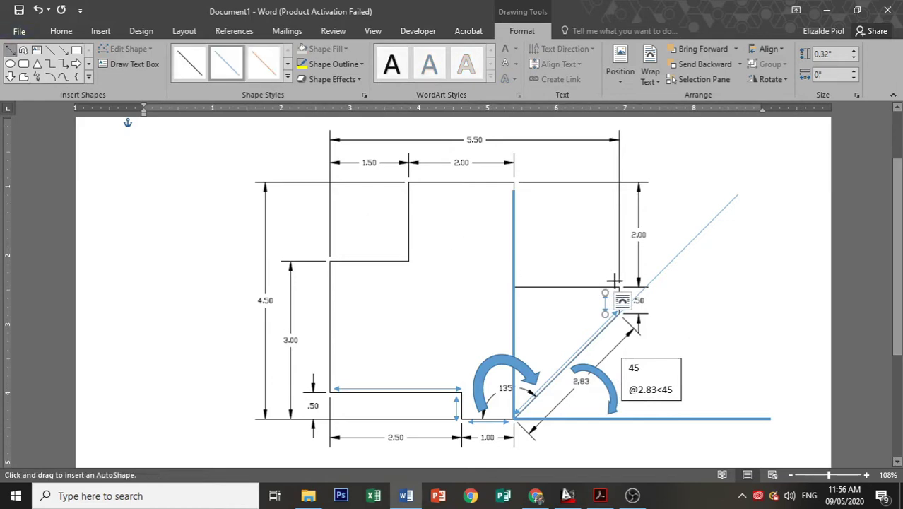
drag(615, 281, 522, 281)
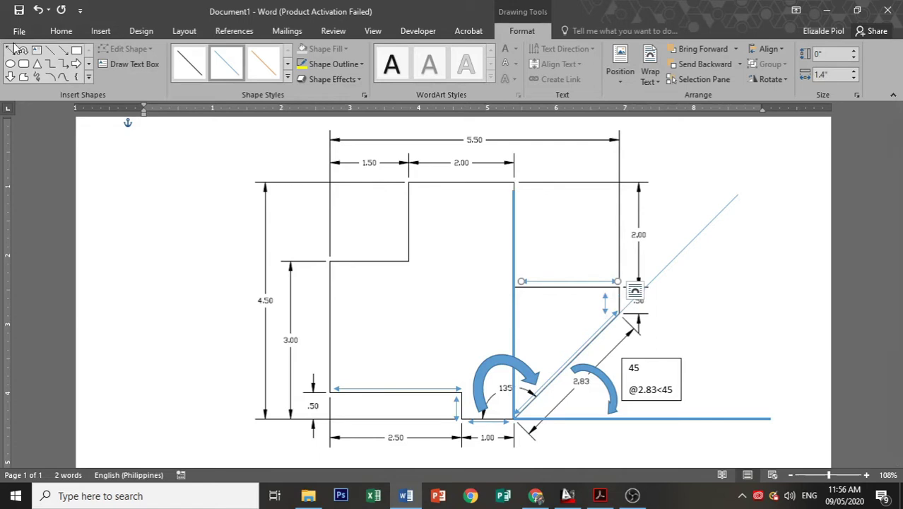
click(11, 53)
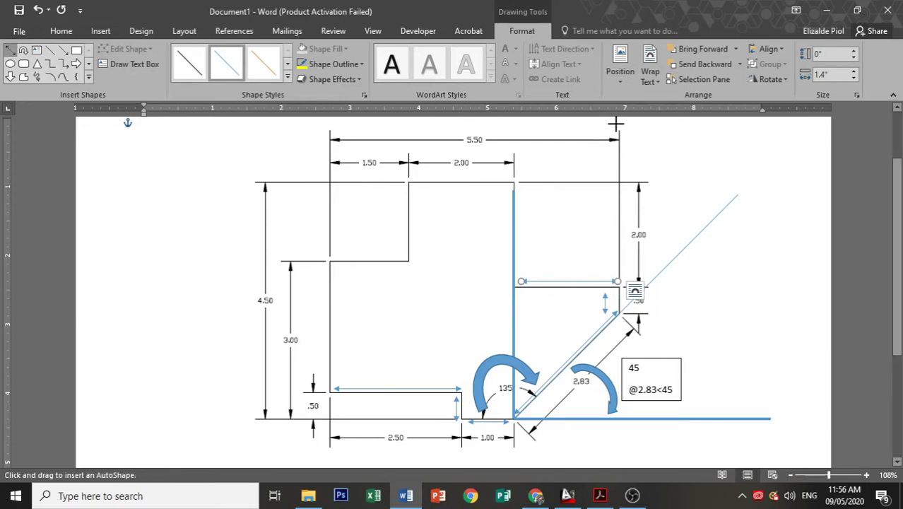
drag(617, 124, 330, 125)
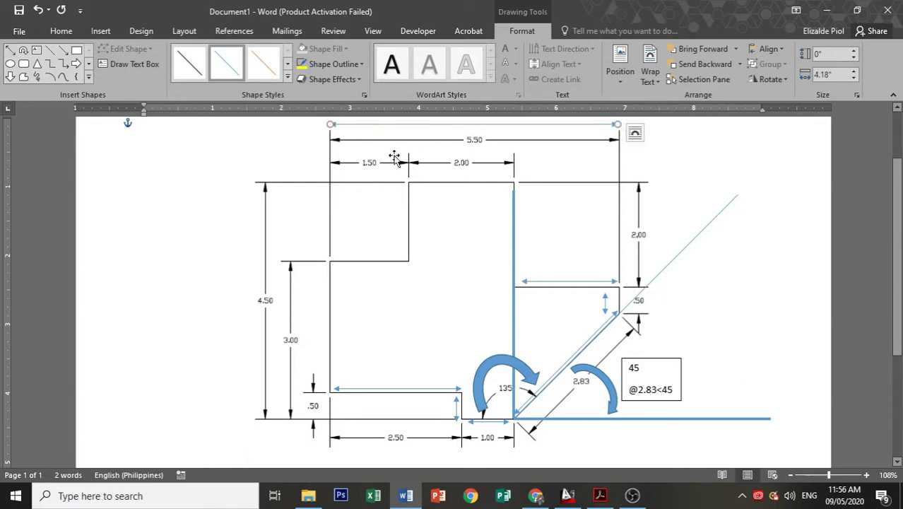
Draw arrow lines across the left, middle and right upper steps and up the step riser
click(11, 52)
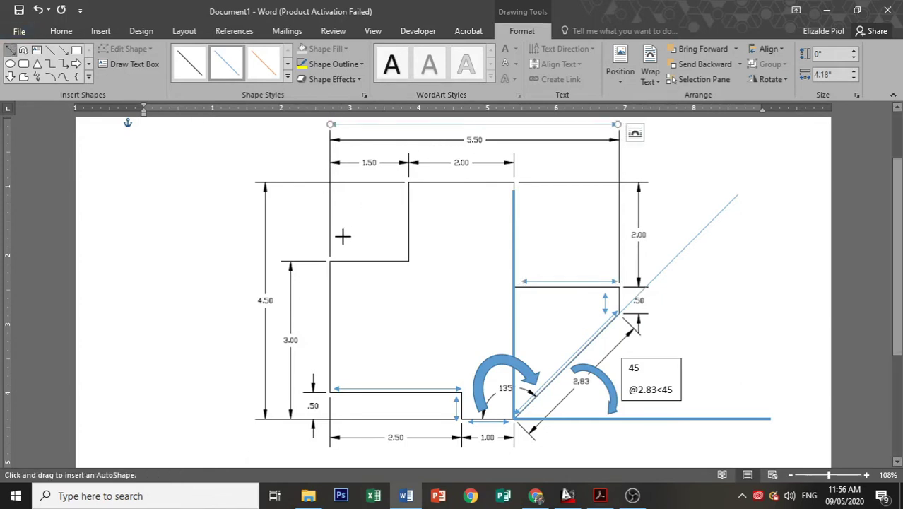
drag(337, 253, 400, 254)
click(11, 51)
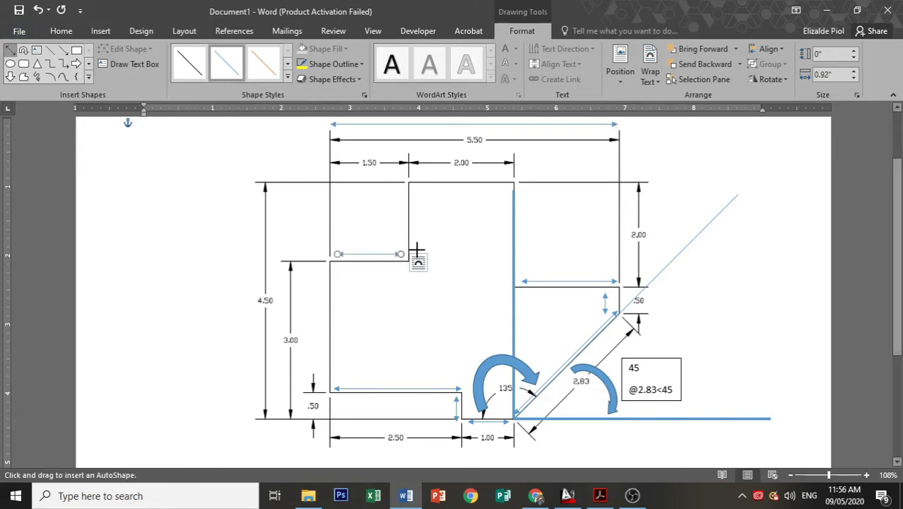
drag(416, 252, 509, 253)
click(12, 50)
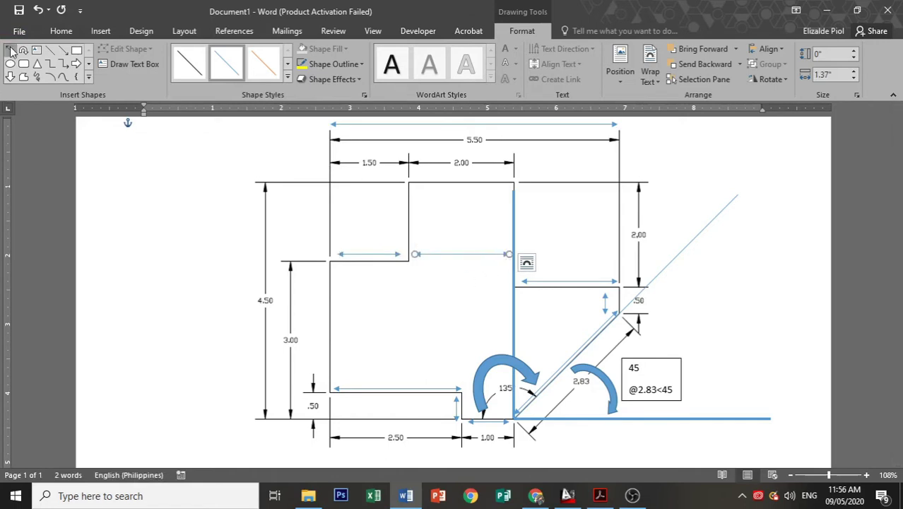
shift+drag(523, 234, 616, 244)
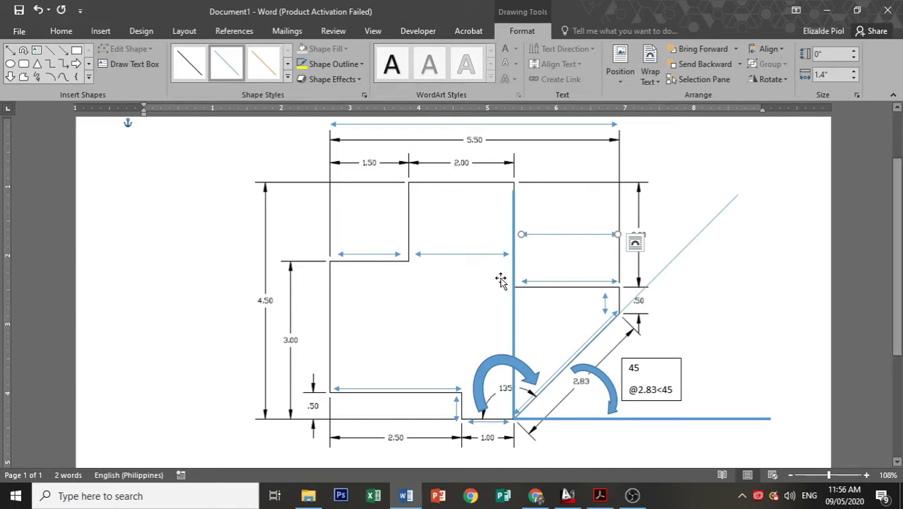
click(11, 51)
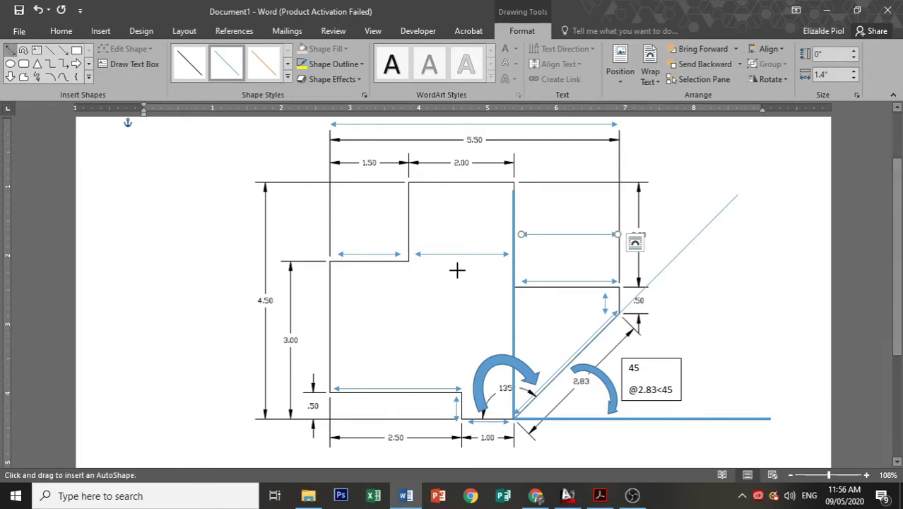
drag(504, 284, 418, 259)
click(10, 51)
click(10, 51)
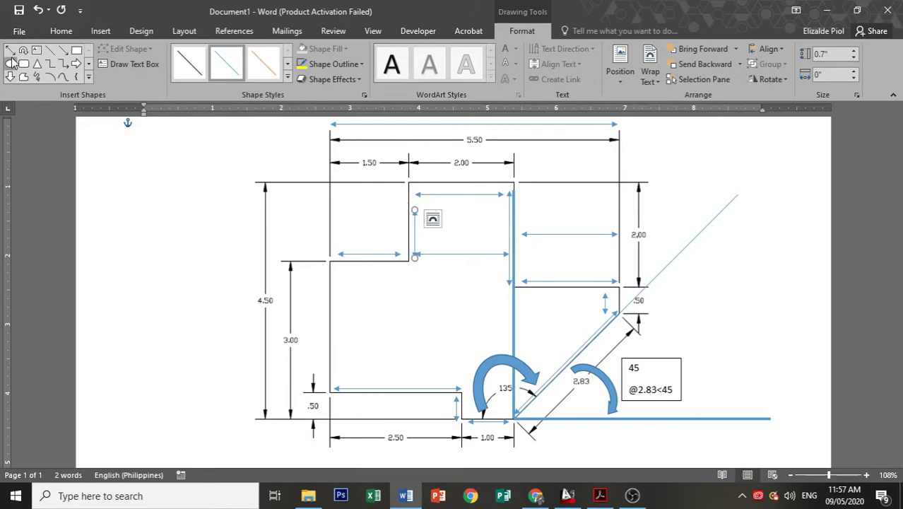
Draw vertical lines over the 4.50 and 3.00 heights and a 0.88-inch line inside the upper step
click(11, 51)
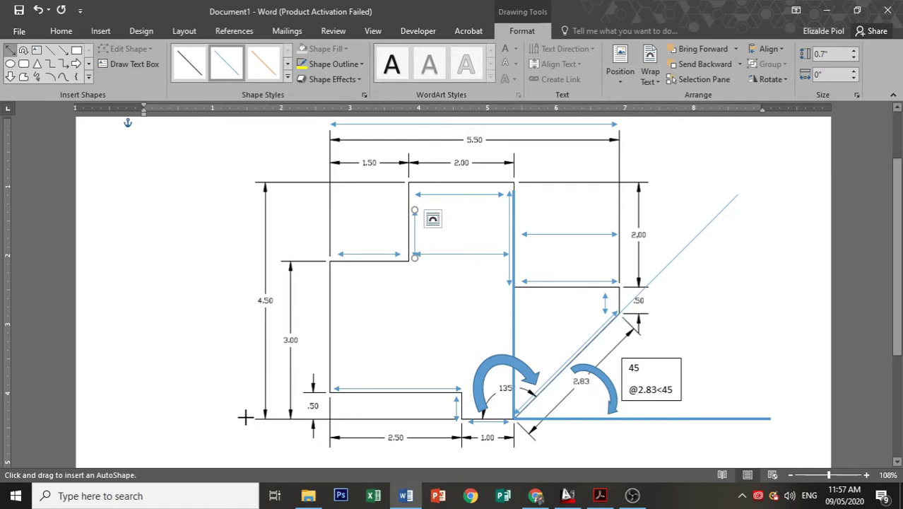
drag(246, 417, 255, 183)
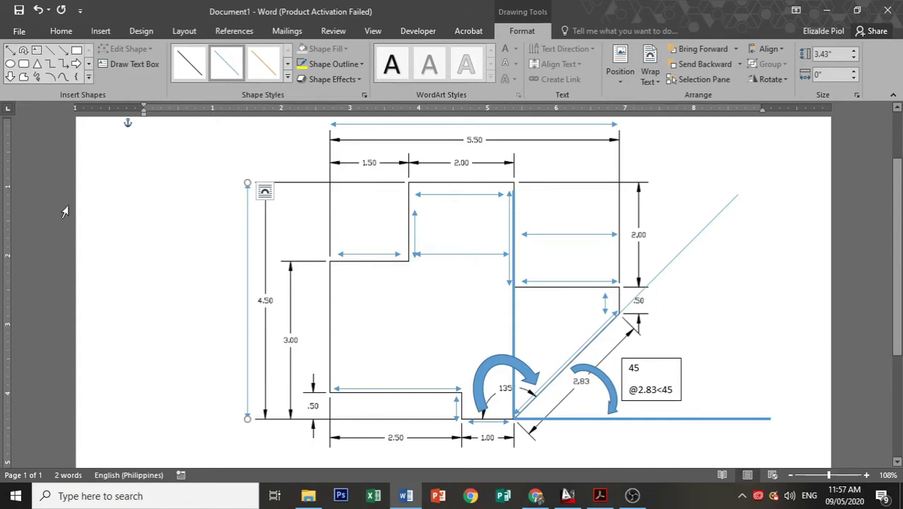
click(10, 50)
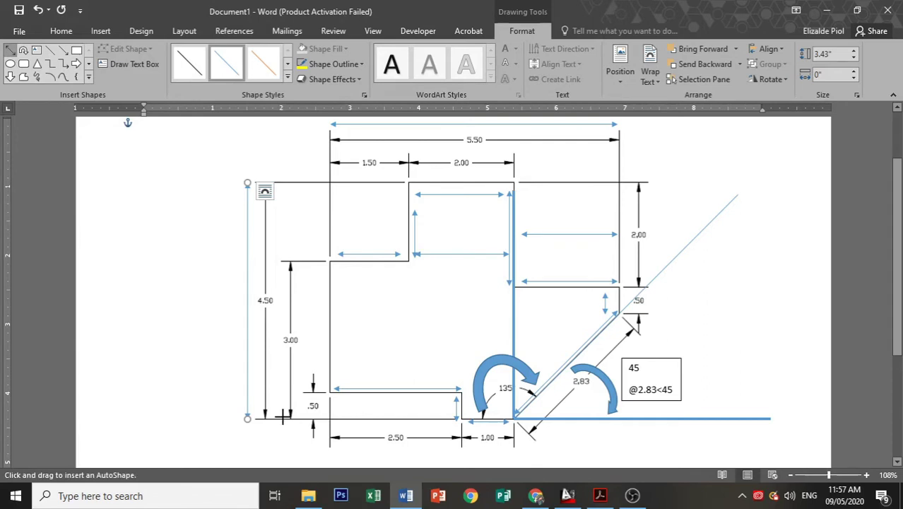
drag(283, 417, 283, 263)
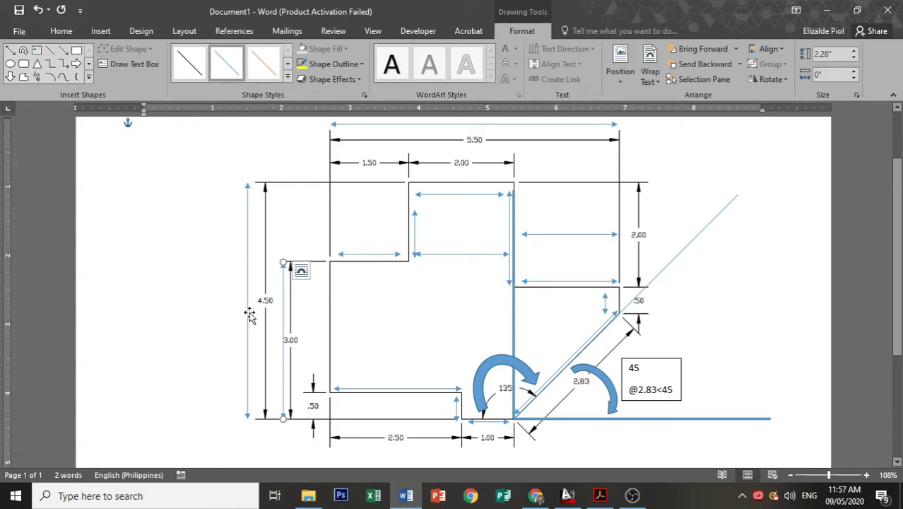
click(10, 50)
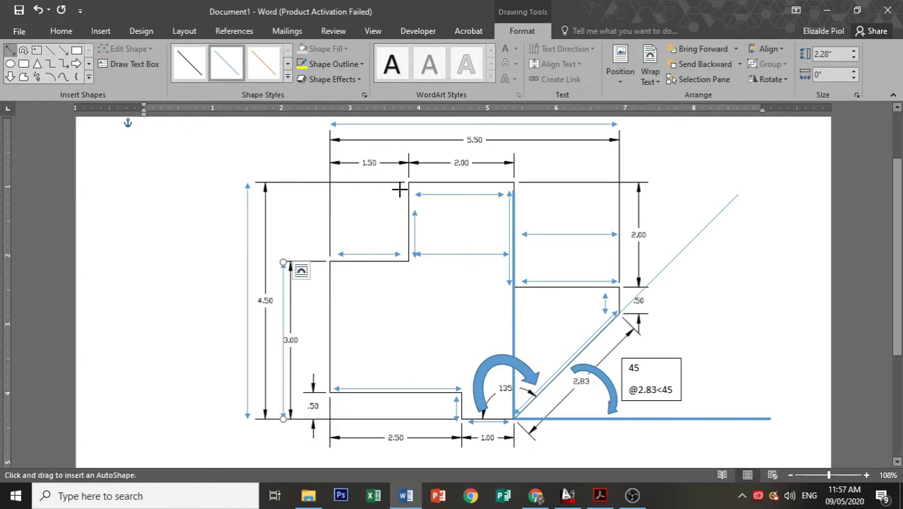
drag(400, 187, 401, 245)
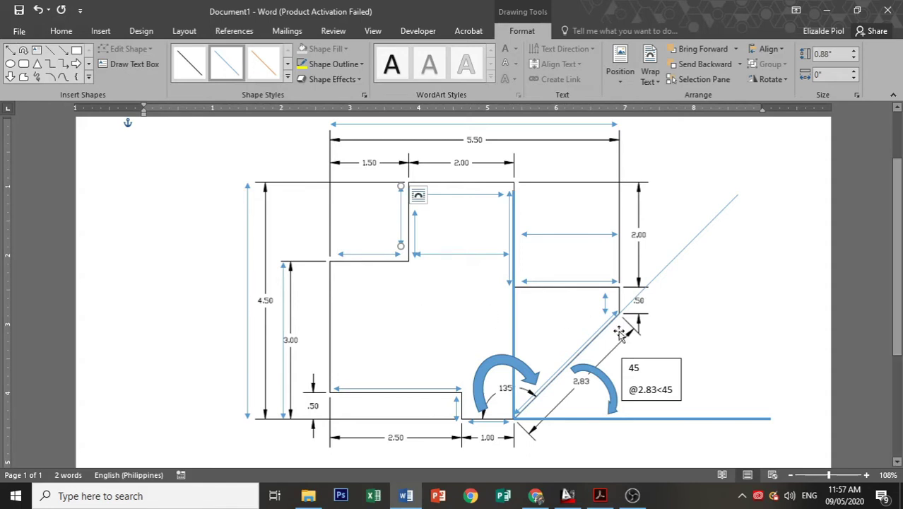
Add a widened text box reading 1.5 at the upper-left step with a vertical guide line beside it
click(36, 49)
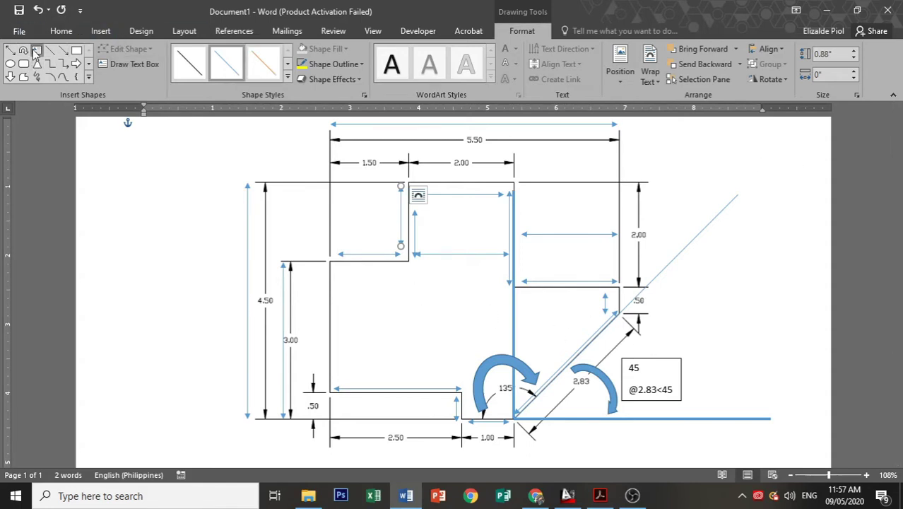
drag(362, 202, 383, 224)
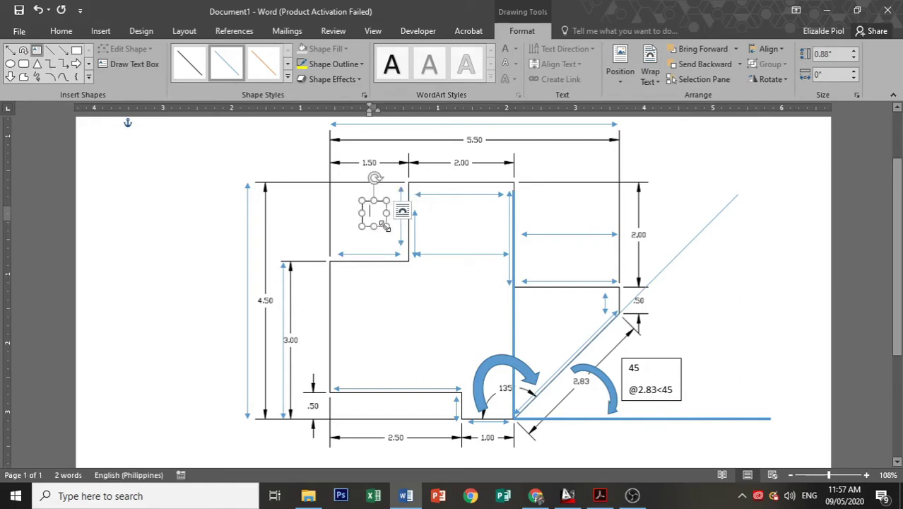
text(1.)
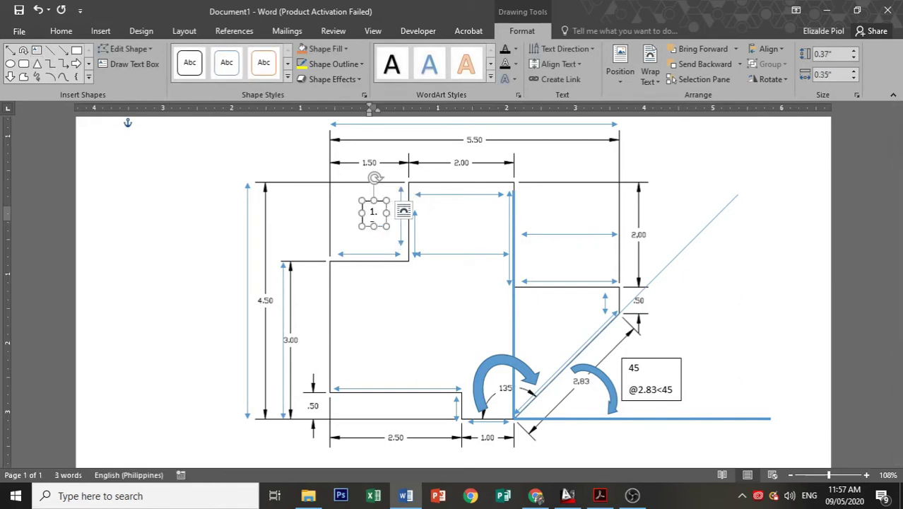
text(5)
drag(362, 214, 344, 215)
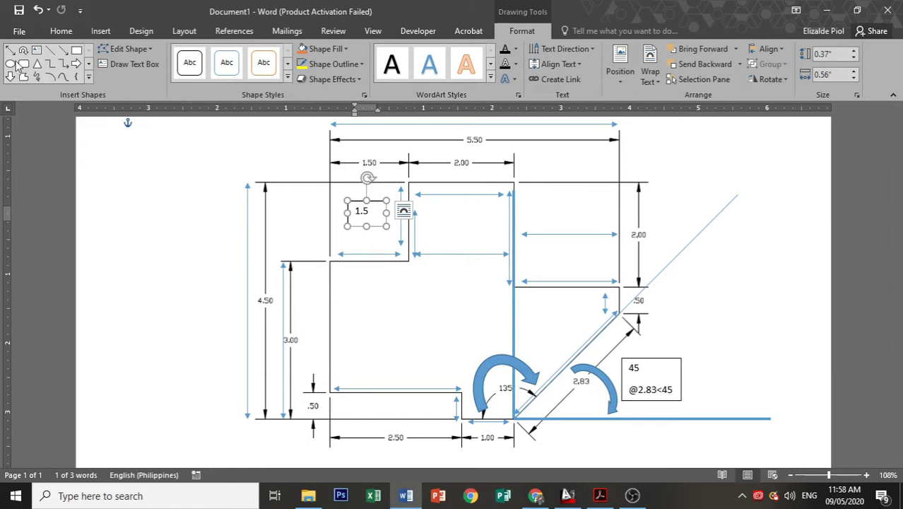
click(11, 49)
drag(337, 269, 338, 383)
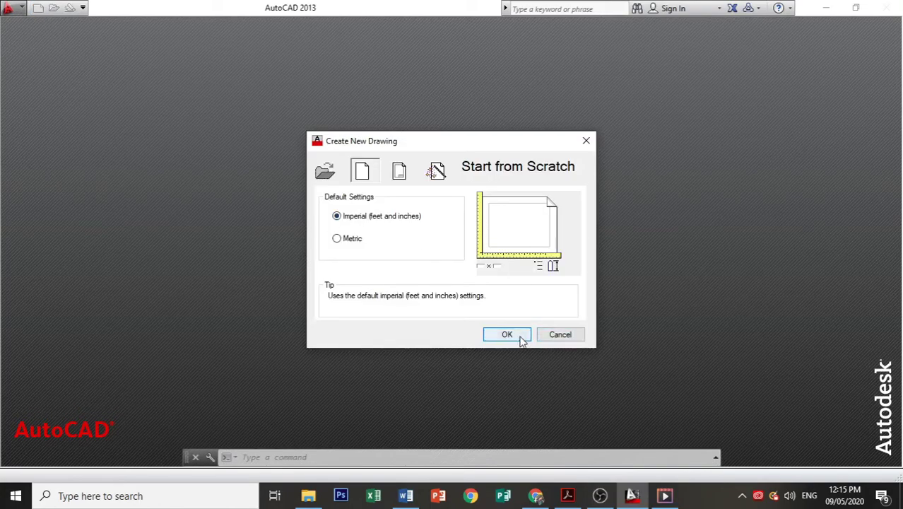
Create a new Imperial drawing from scratch with Grid Display and Ortho Mode turned on
click(518, 335)
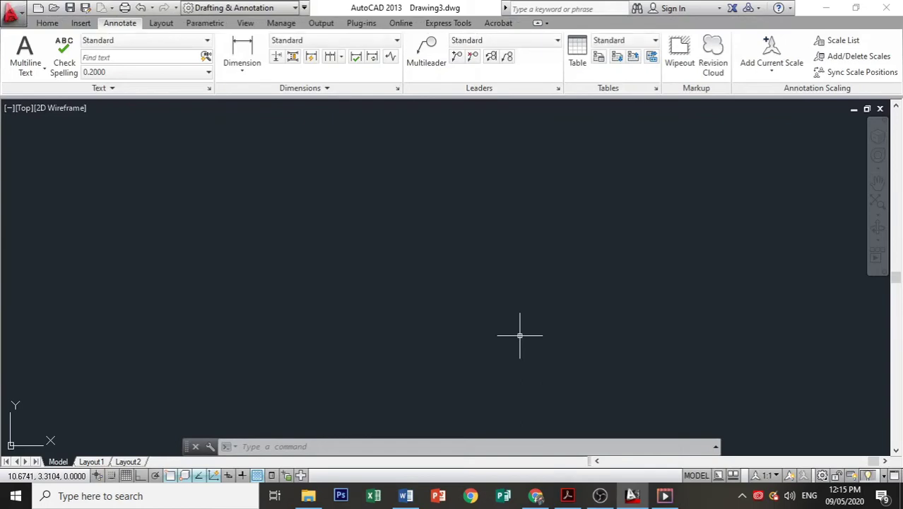
click(128, 477)
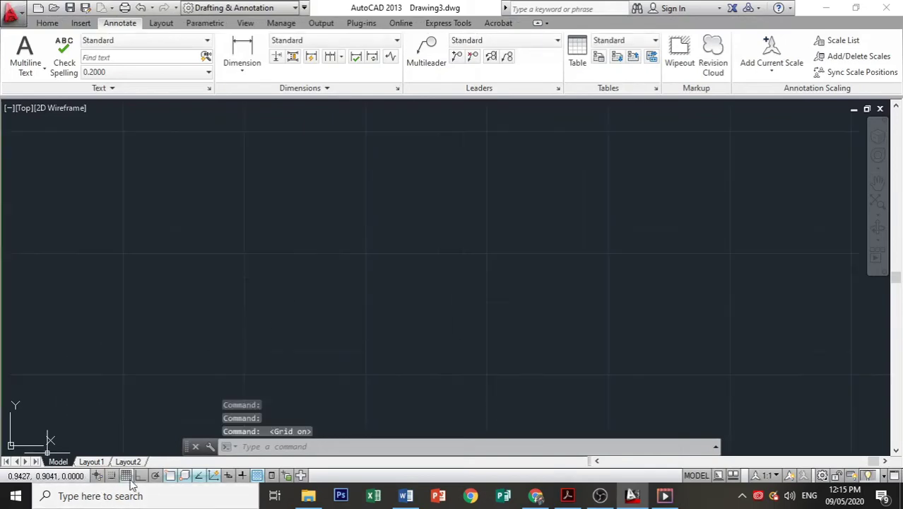
click(141, 476)
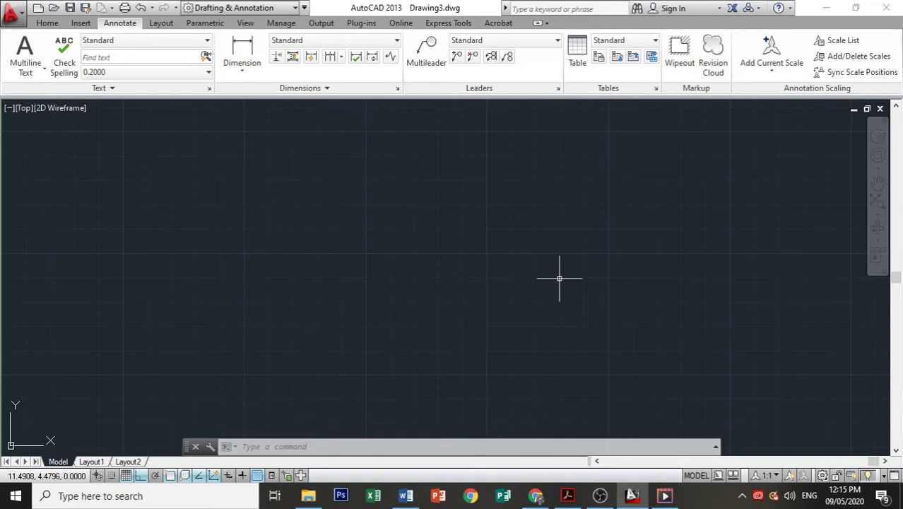
text(L)
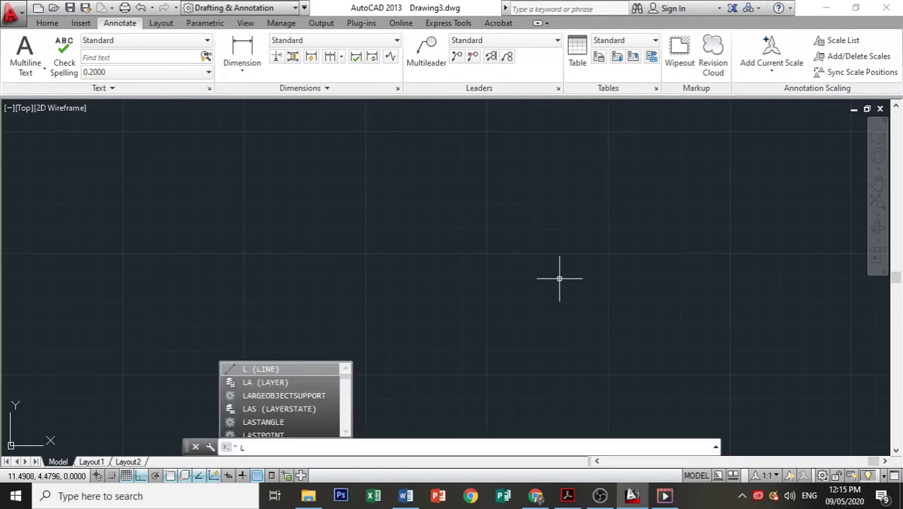
Start the outline with a 2.5 bottom edge, 0.5 drop, 1-unit ledge and 2.83 diagonal at 45°
key(Return)
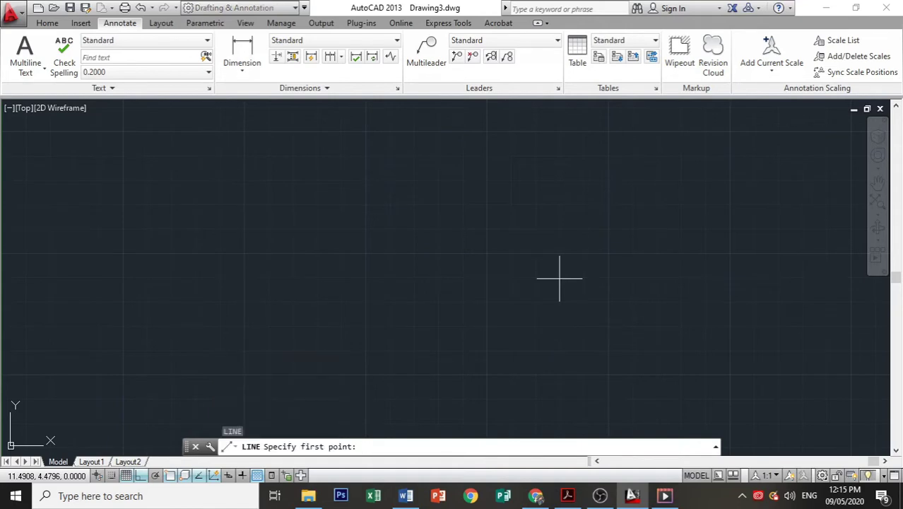
click(226, 319)
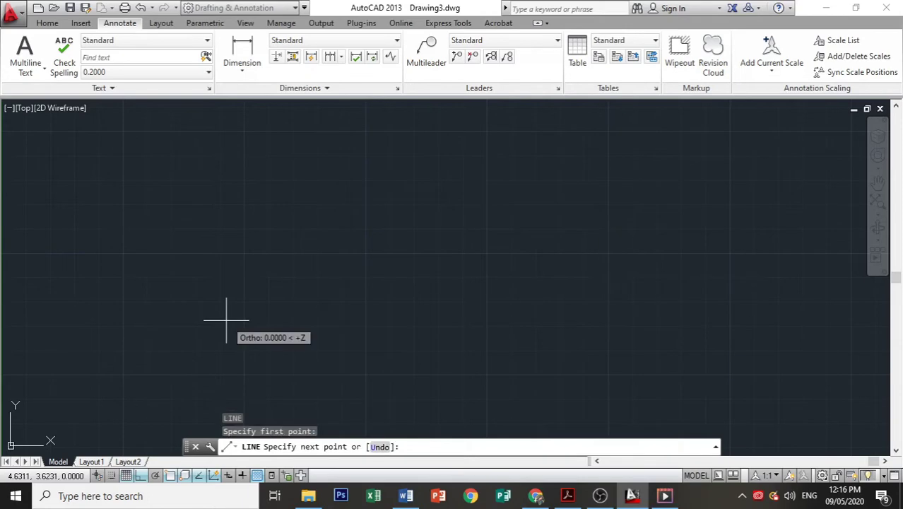
click(568, 495)
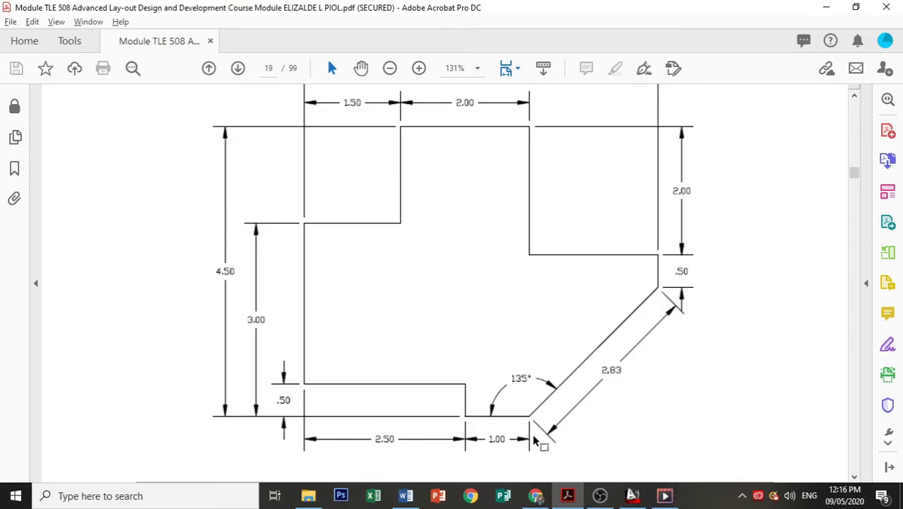
click(632, 496)
text(2.)
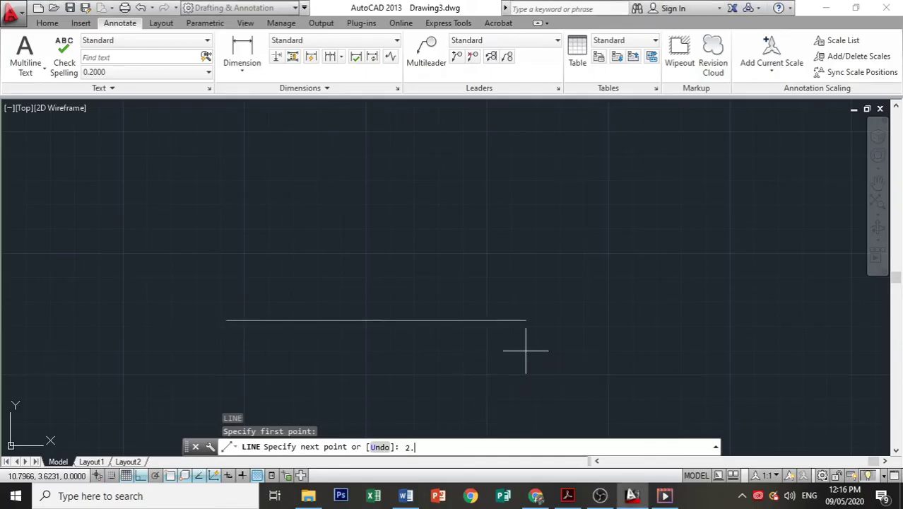
text(5)
key(Return)
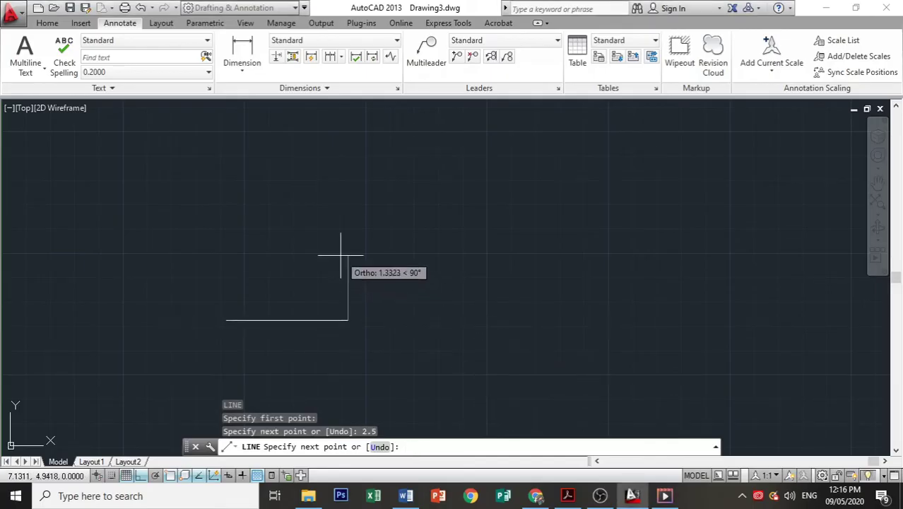
text(.)
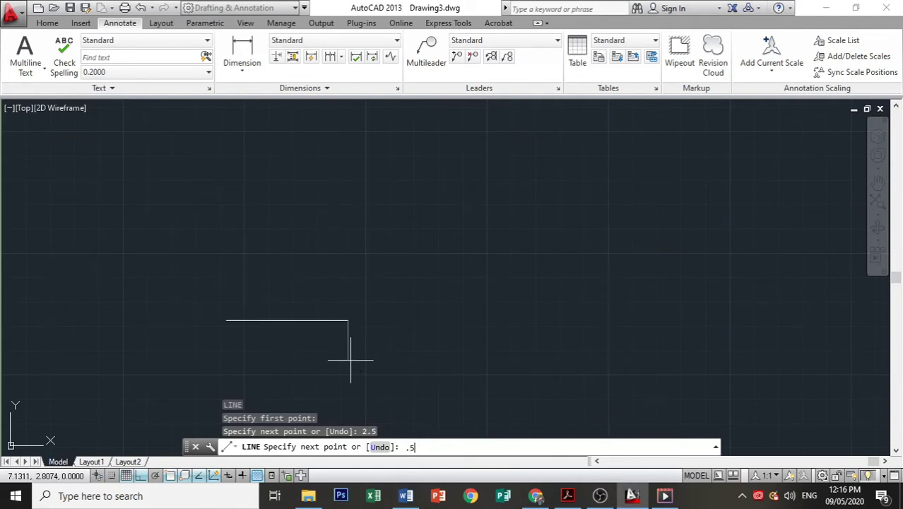
text(5)
key(Return)
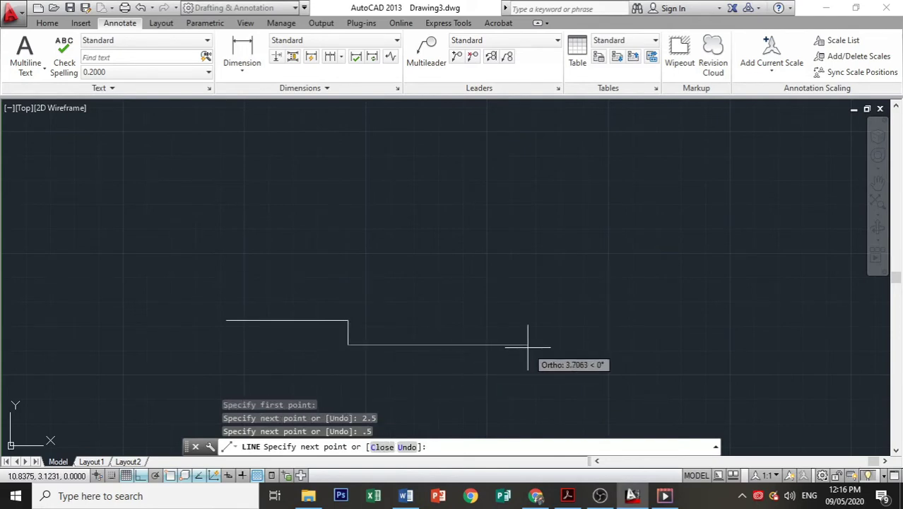
text(1)
key(Return)
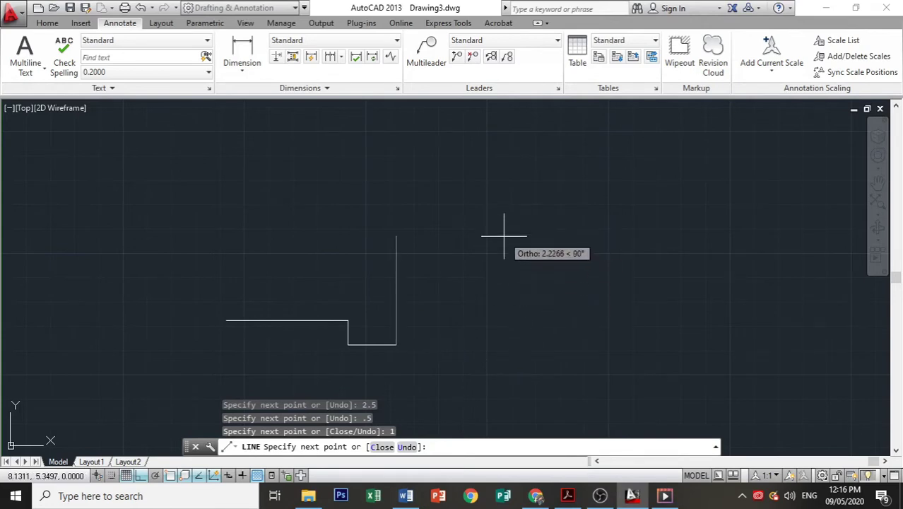
text(@2.83<45)
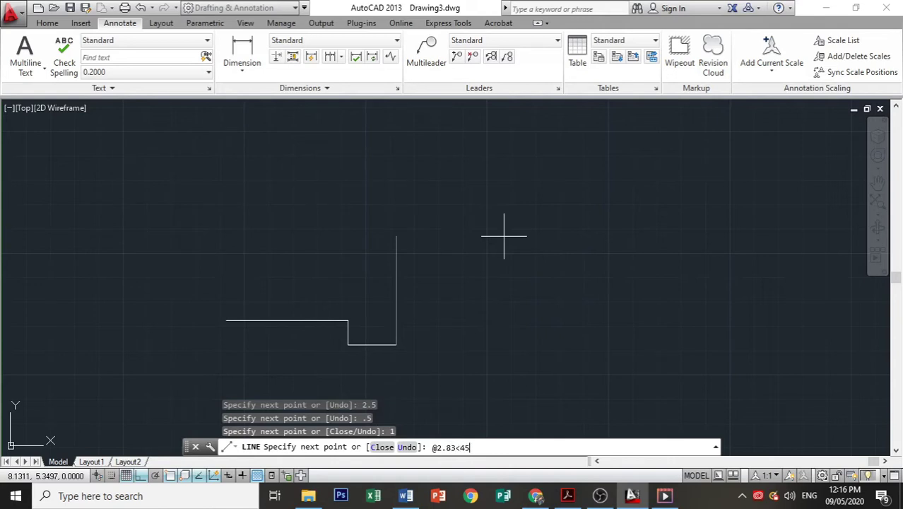
key(Return)
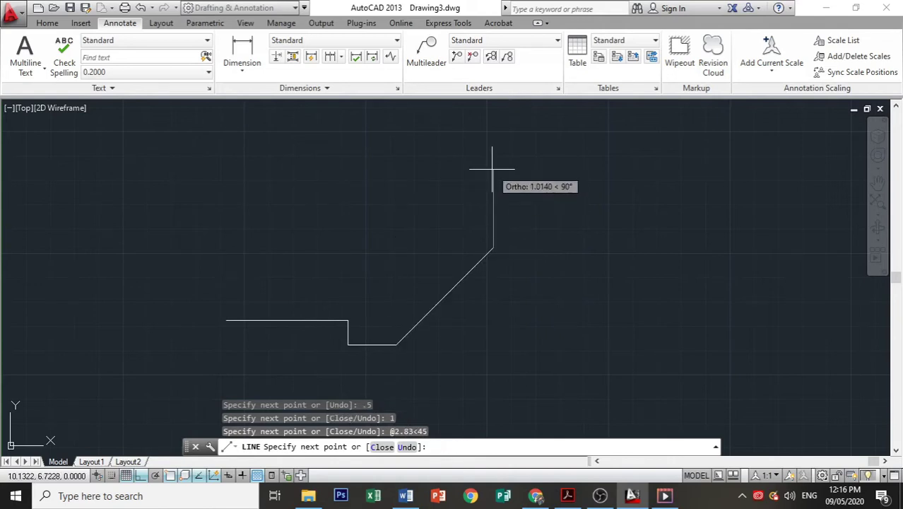
Continue the outline with a 0.5 rise, 2 left, 2 up and the 2-unit top edge
click(578, 497)
click(578, 496)
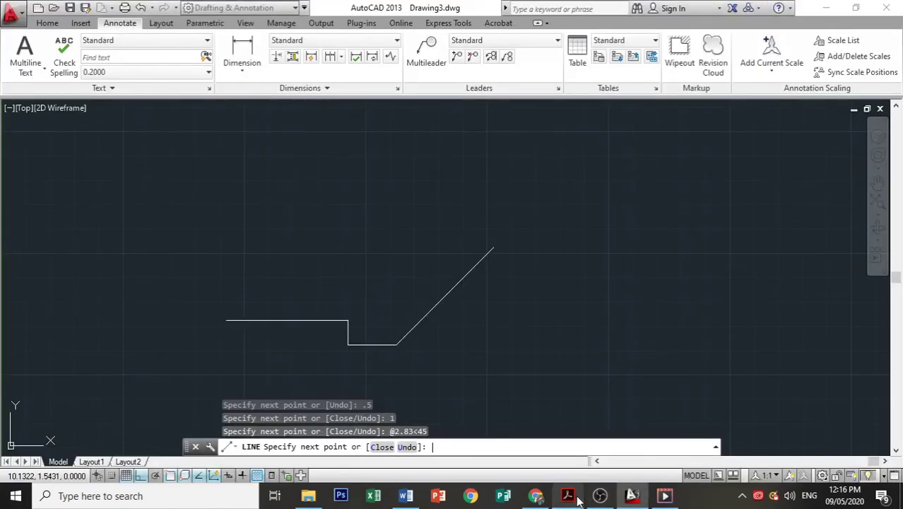
text(.)
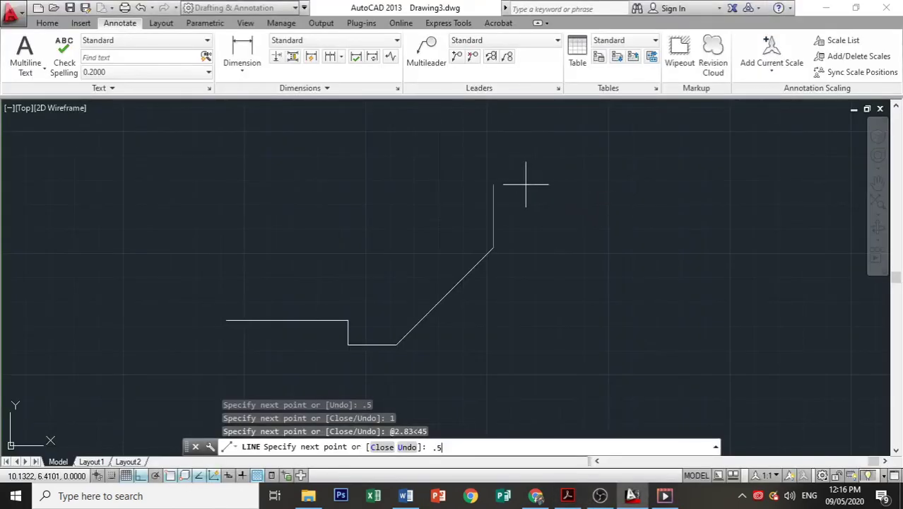
text(5)
key(Return)
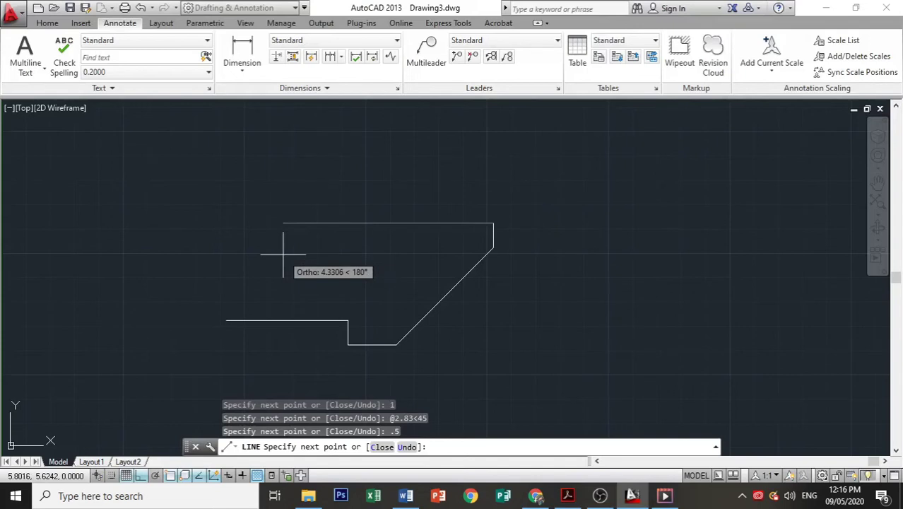
text(2)
key(Return)
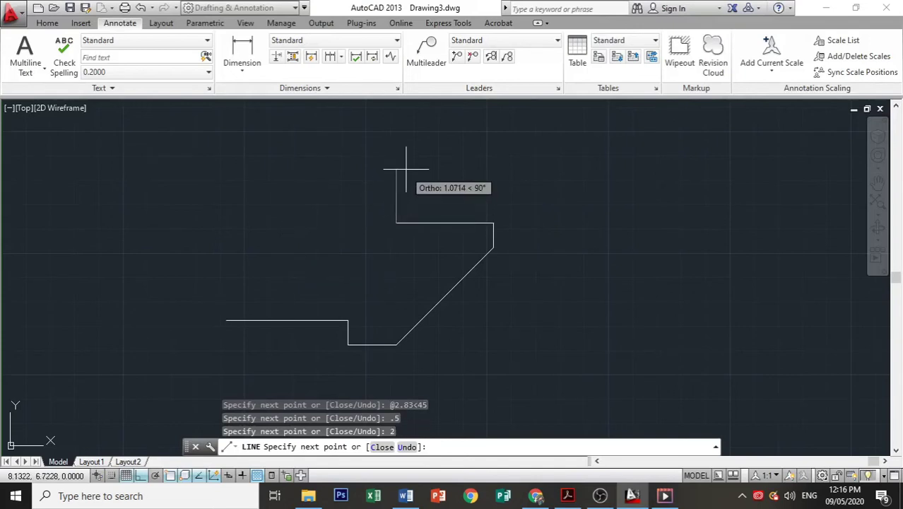
text(2)
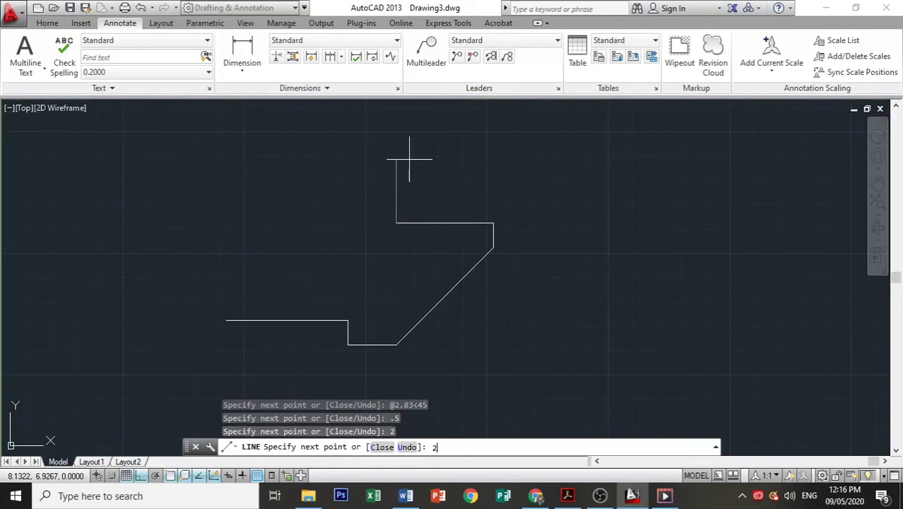
key(Return)
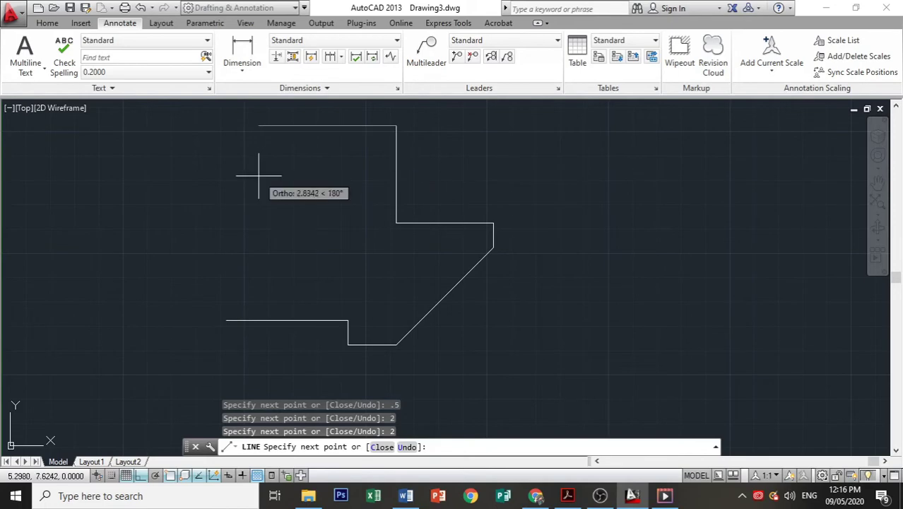
text(2)
key(Return)
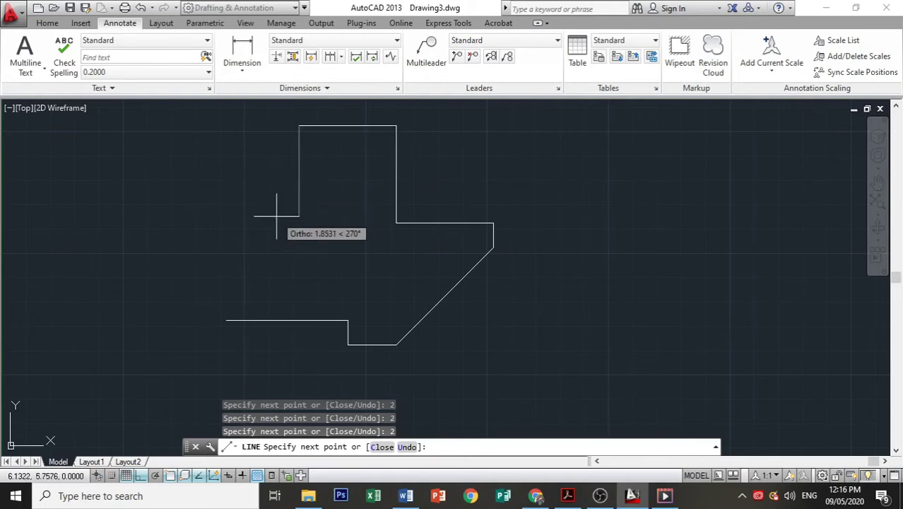
Finish with a 1.5 drop and 1.5 horizontal segment, closing the outline at its start point
key(alt+Tab)
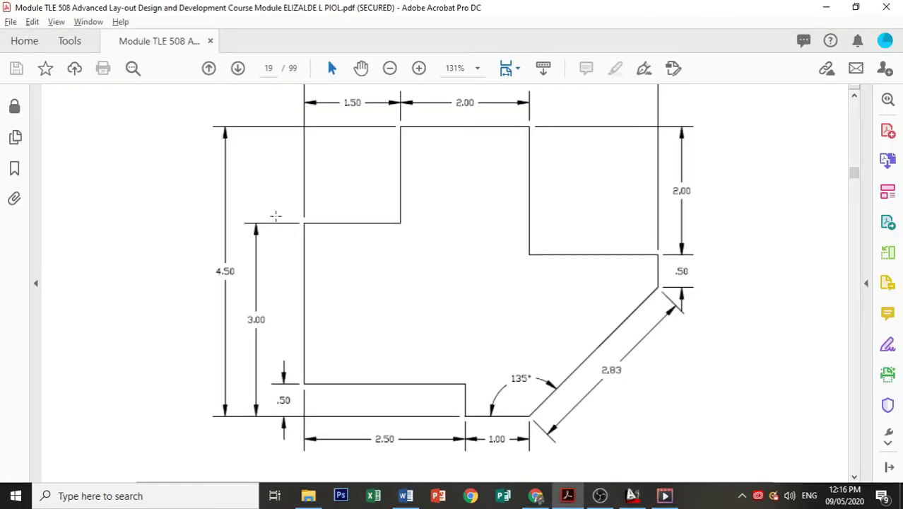
key(alt+Tab)
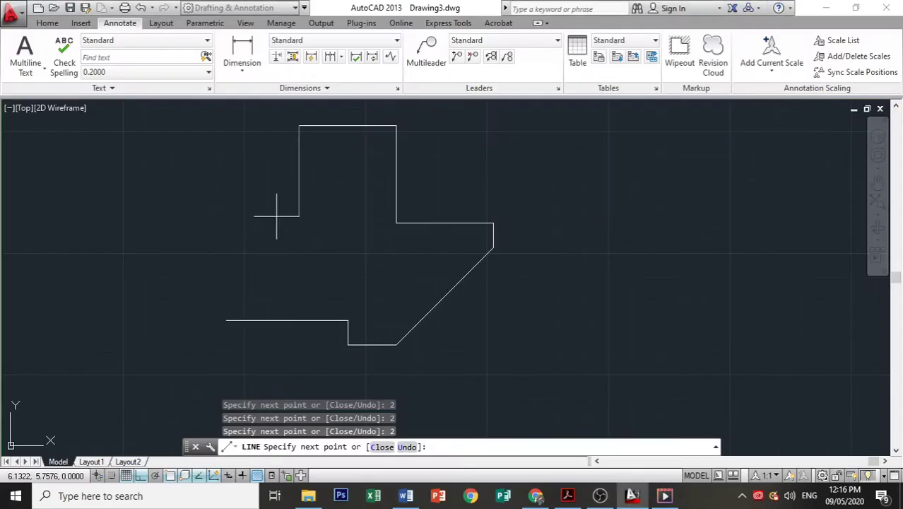
text(1.5)
key(Return)
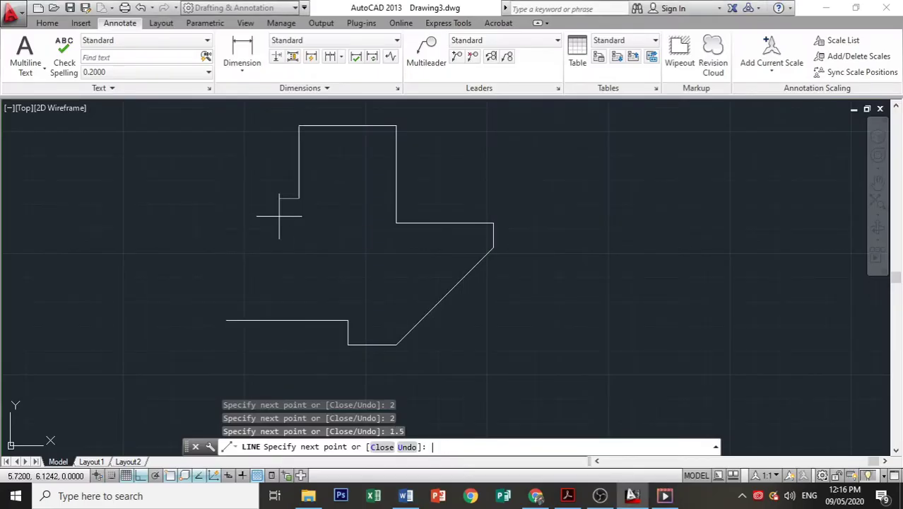
text(1)
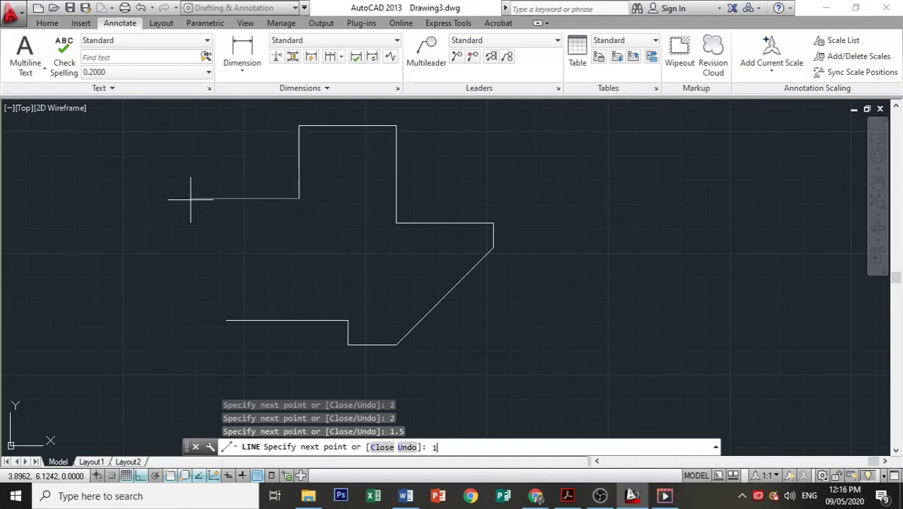
text(.5)
key(Return)
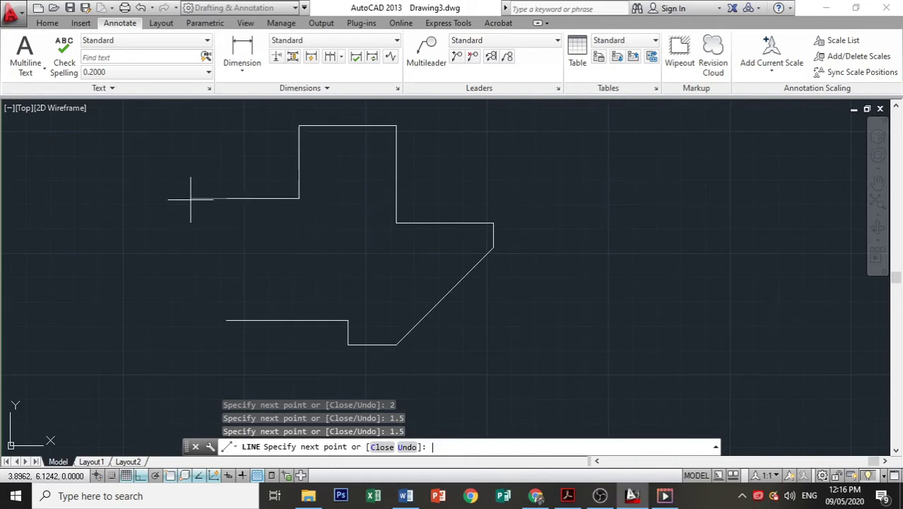
click(226, 320)
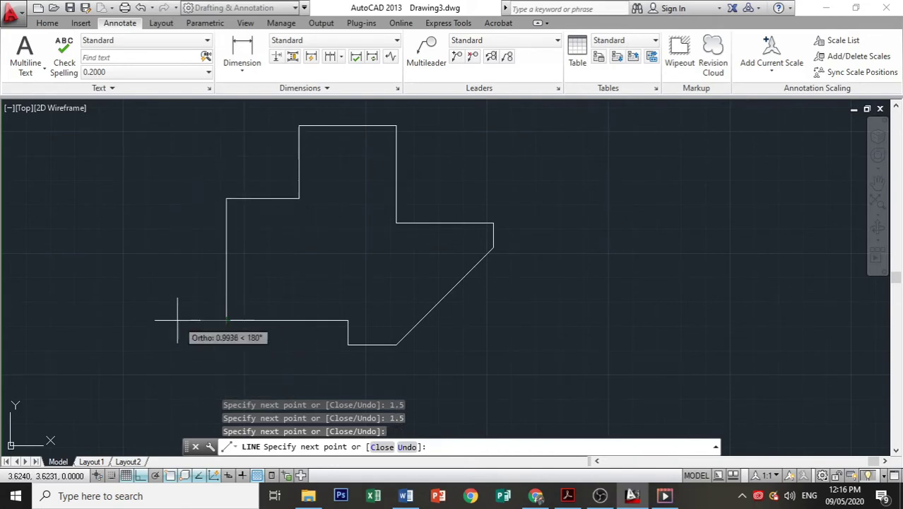
key(Escape)
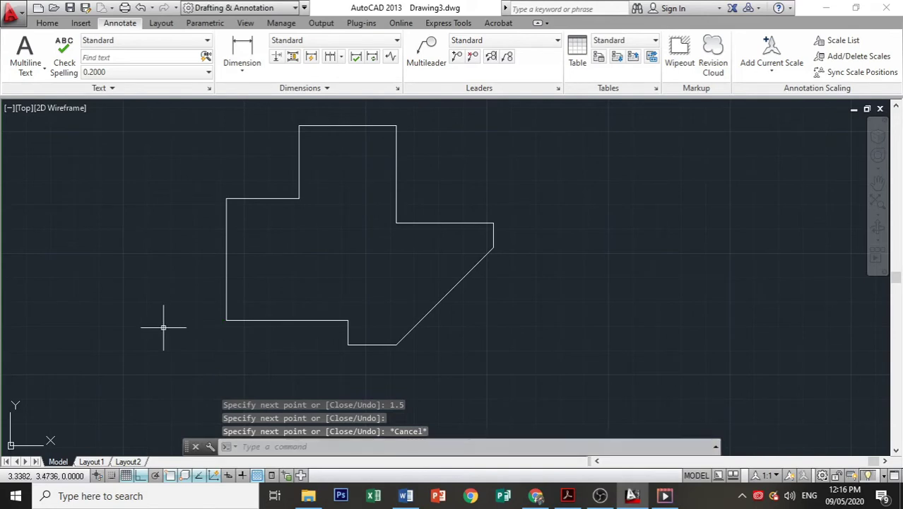
Zoom to the profile's extents and pan it into a comfortable position in the view
click(876, 200)
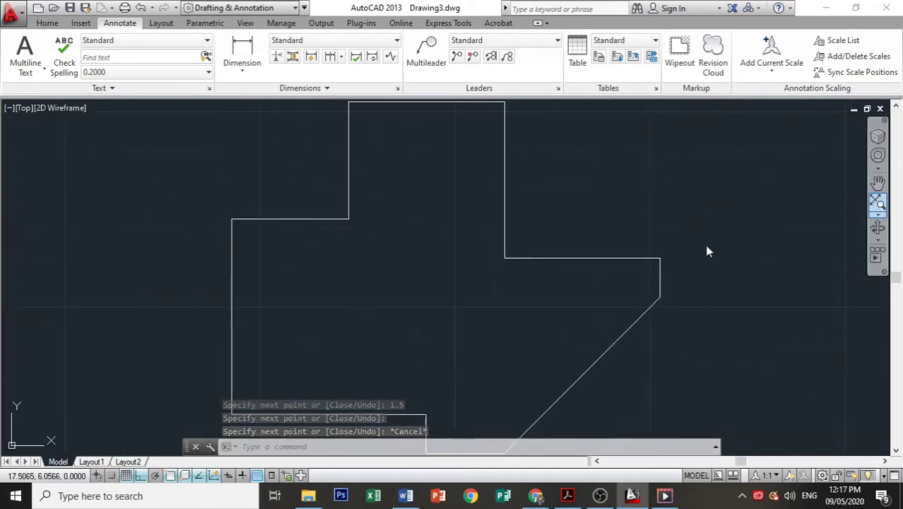
click(876, 182)
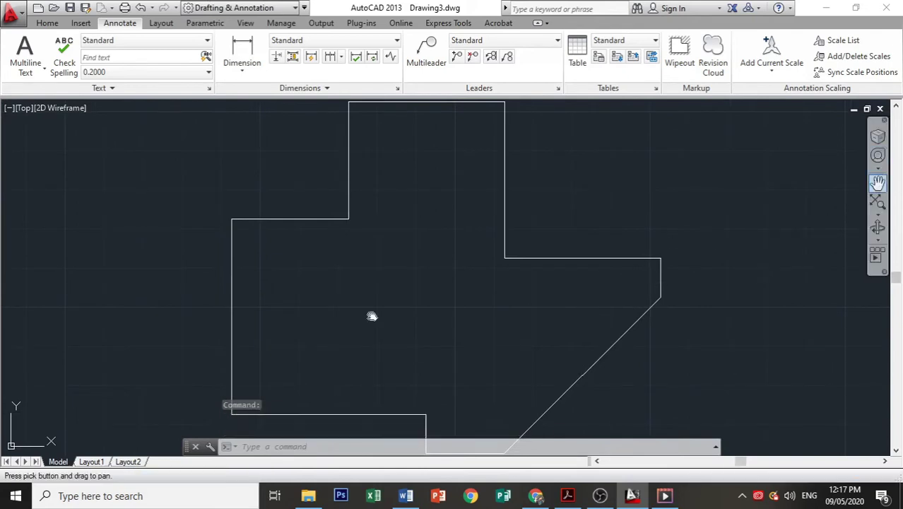
mouse_move(270, 346)
mouse_down()
mouse_move(335, 299)
mouse_move(345, 234)
mouse_move(216, 309)
mouse_move(265, 375)
mouse_up()
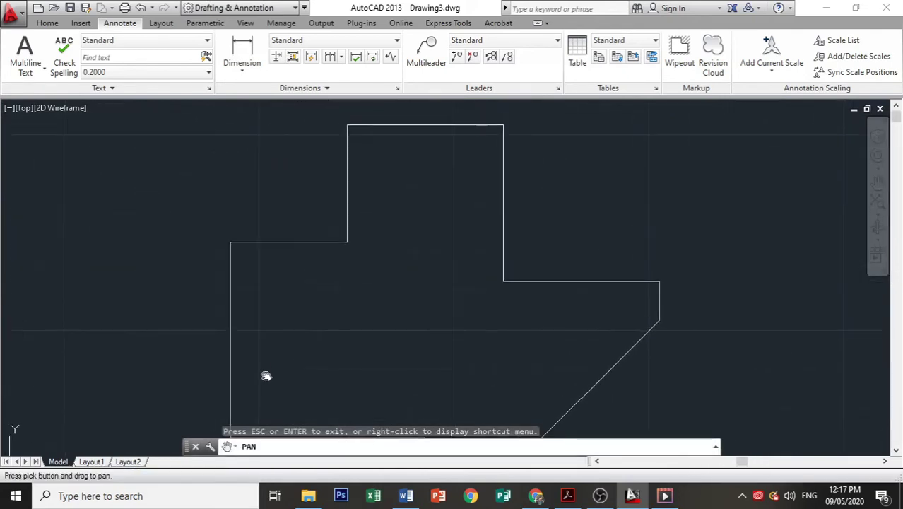
mouse_move(358, 301)
mouse_down()
mouse_move(425, 222)
mouse_move(200, 367)
mouse_move(270, 341)
mouse_move(284, 321)
mouse_move(288, 329)
mouse_up()
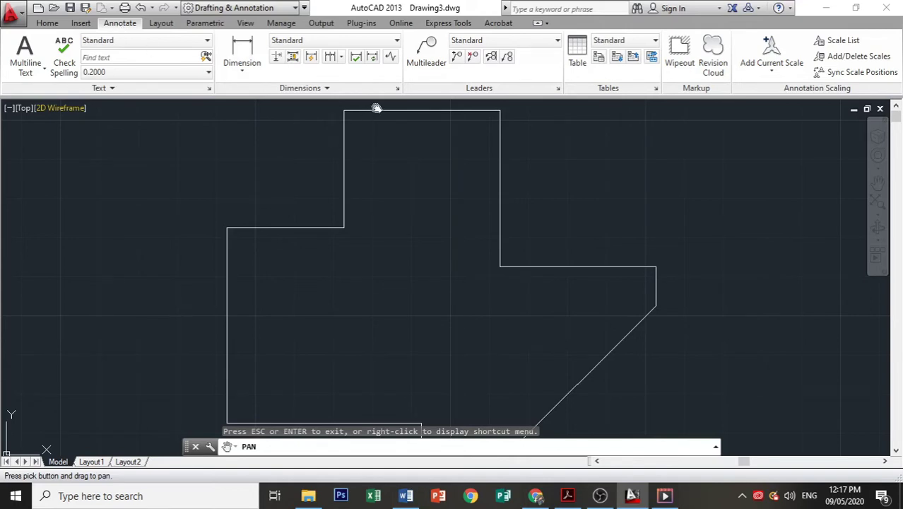
Set the Standard dimension style's linear precision to 0.00 and make Standard current
click(397, 88)
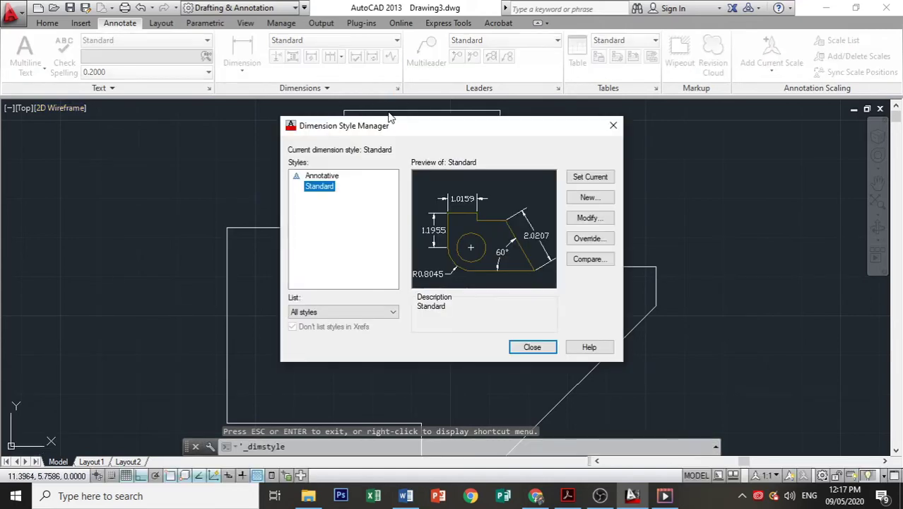
click(525, 348)
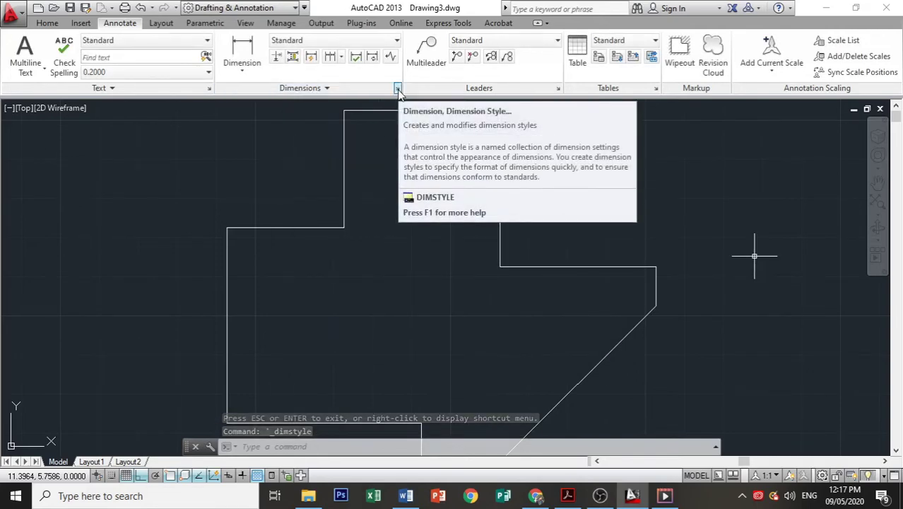
click(398, 90)
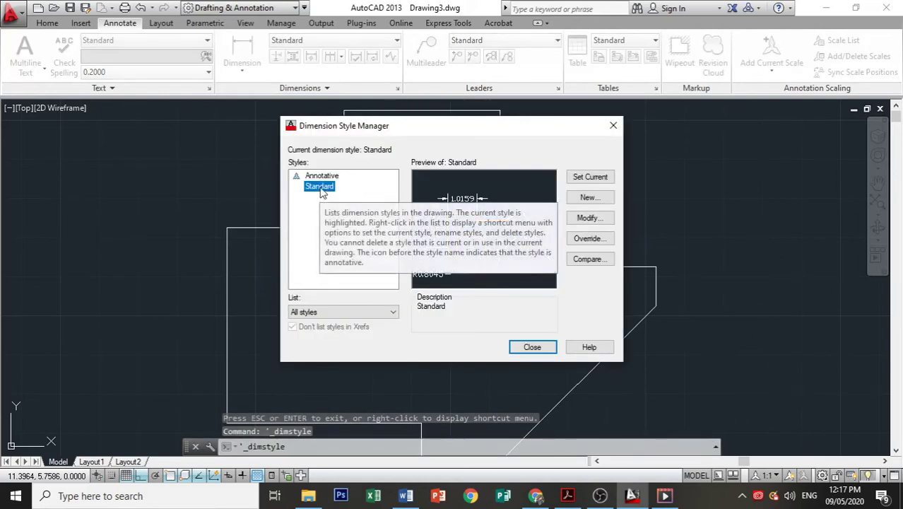
click(585, 219)
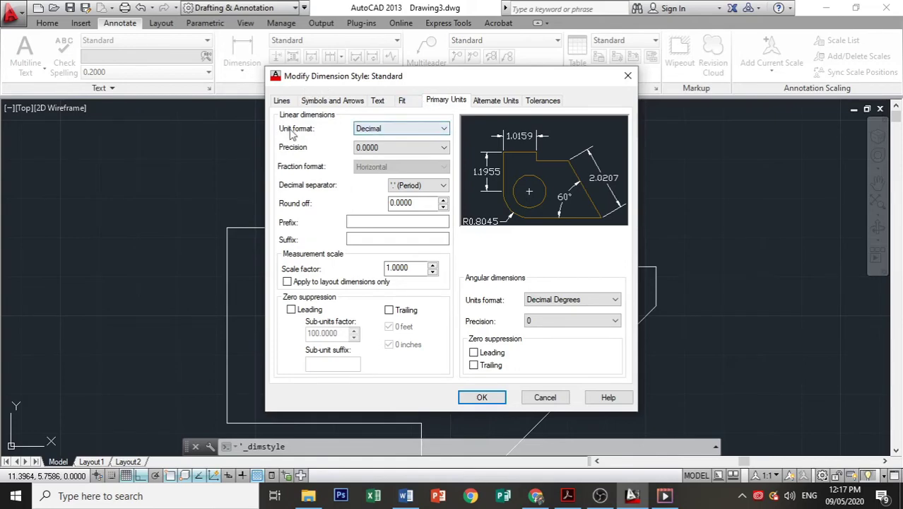
click(391, 146)
click(394, 176)
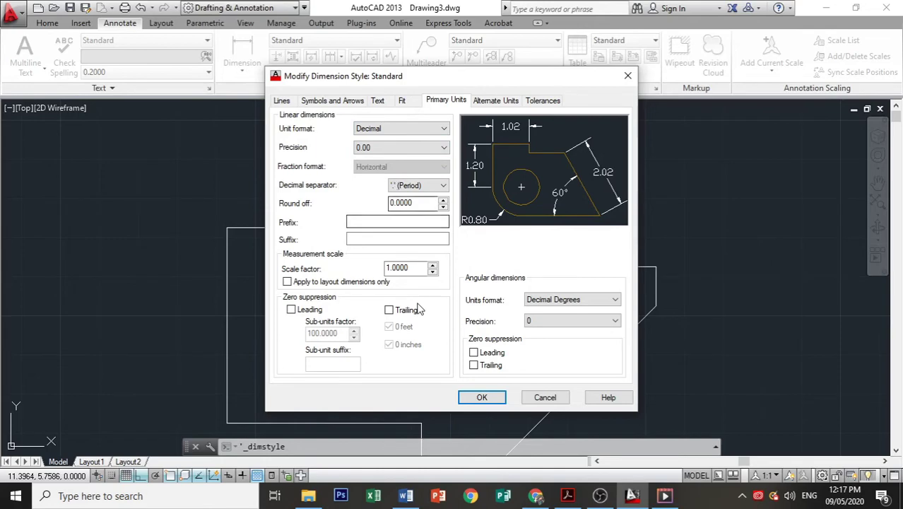
click(479, 398)
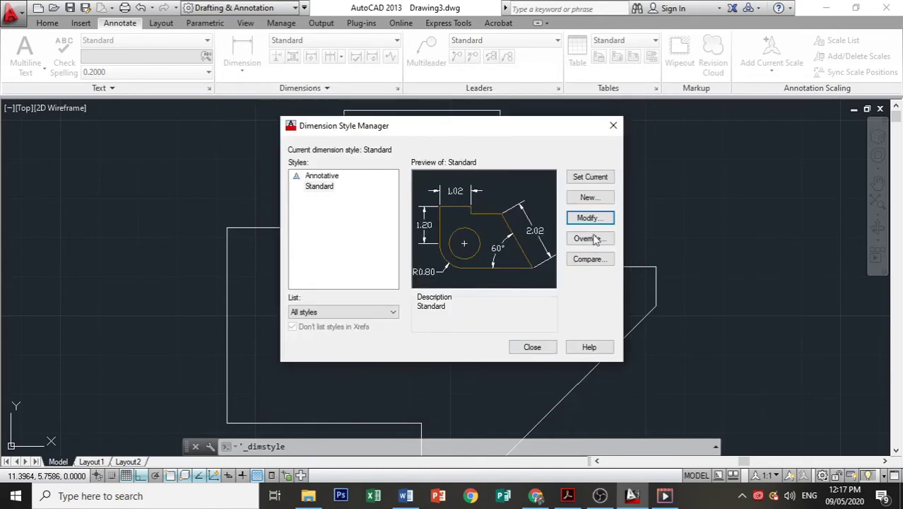
click(608, 177)
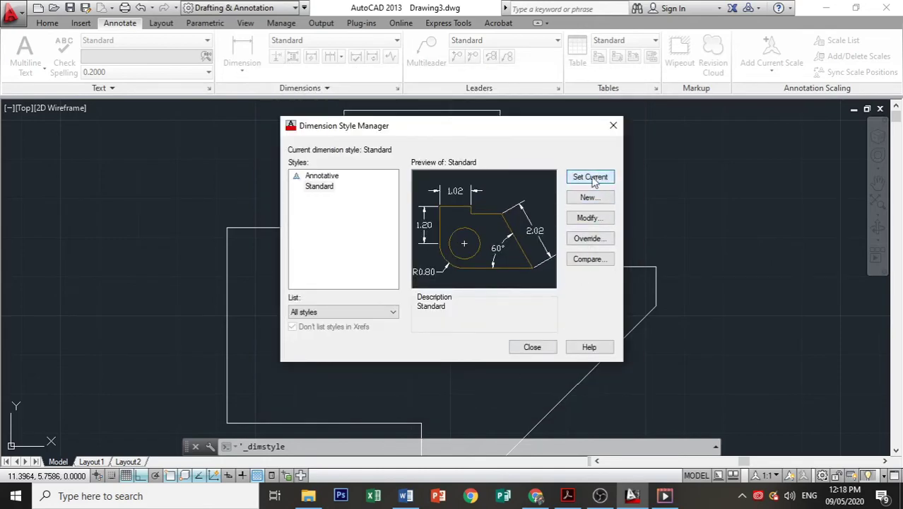
Close the Dimension Style Manager, start a linear dimension, and pan the profile upward
click(533, 347)
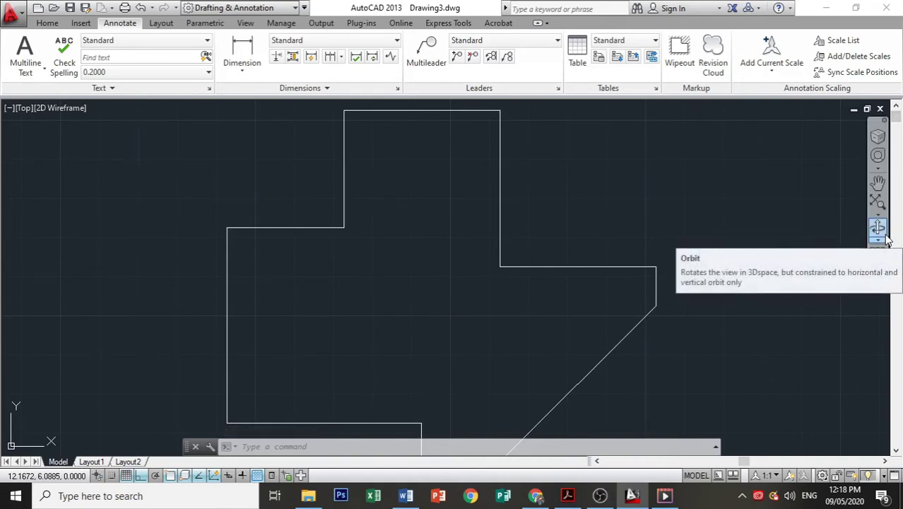
click(238, 69)
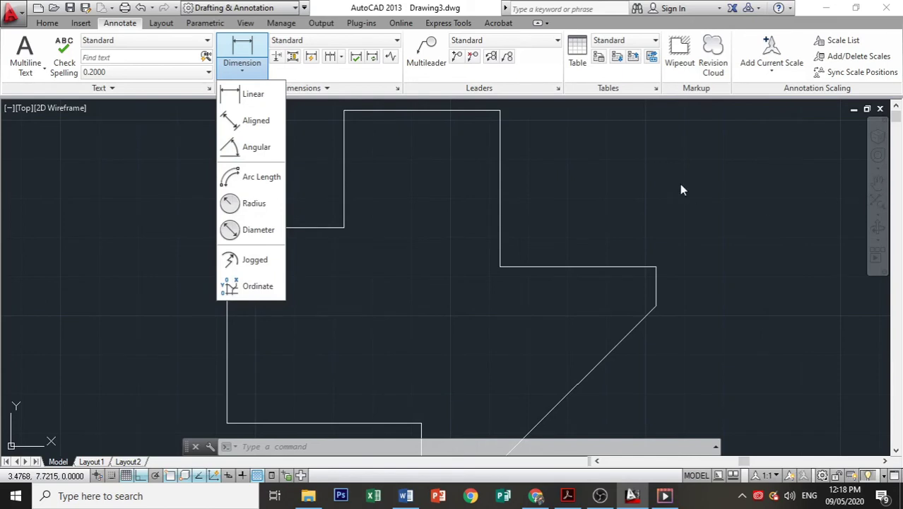
click(253, 93)
click(878, 182)
drag(566, 332, 569, 272)
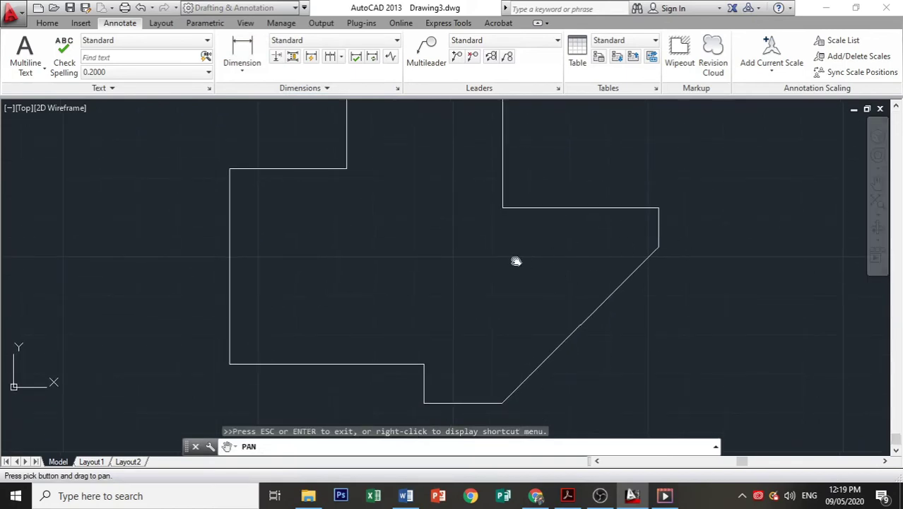
Dimension the bottom edge with a 2.50 linear dimension placed below it
key(Escape)
click(240, 50)
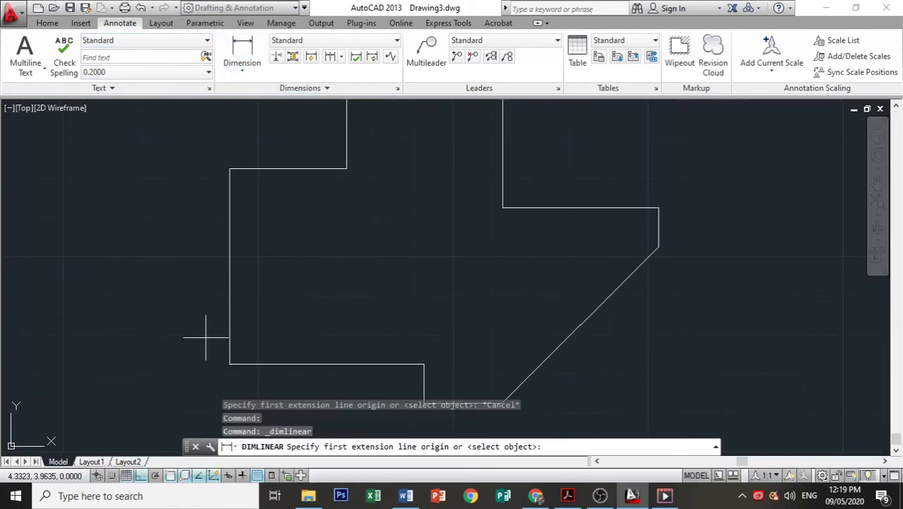
click(242, 77)
click(249, 94)
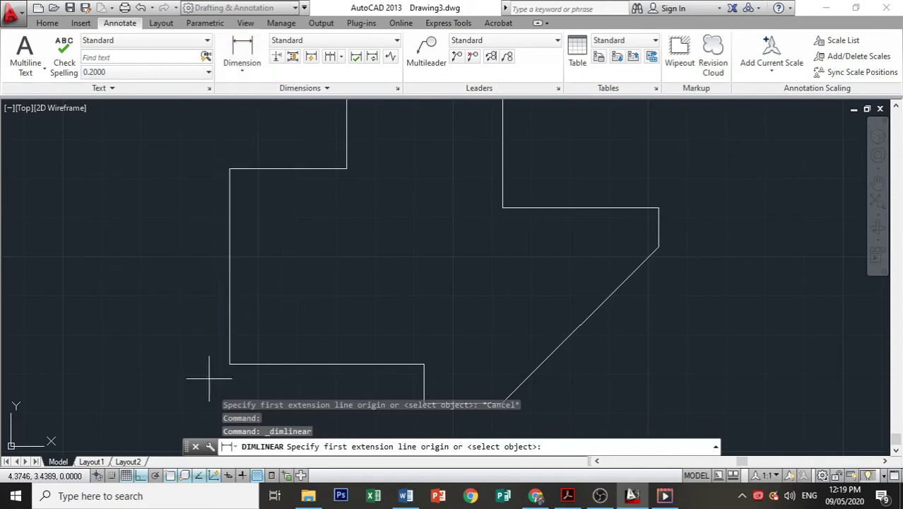
click(229, 364)
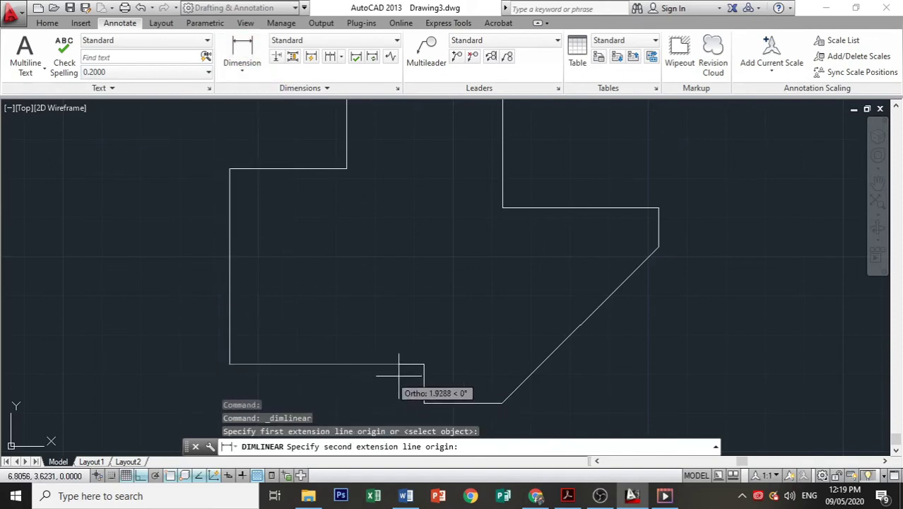
click(424, 364)
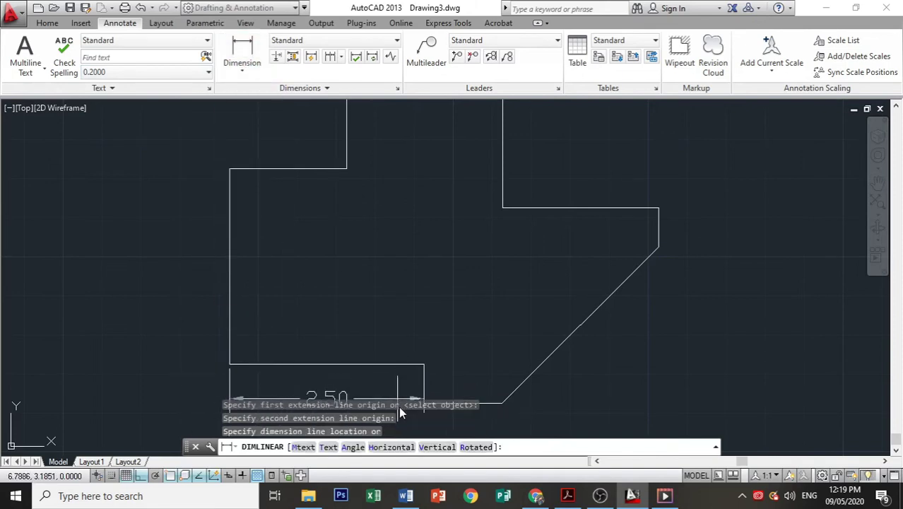
click(400, 386)
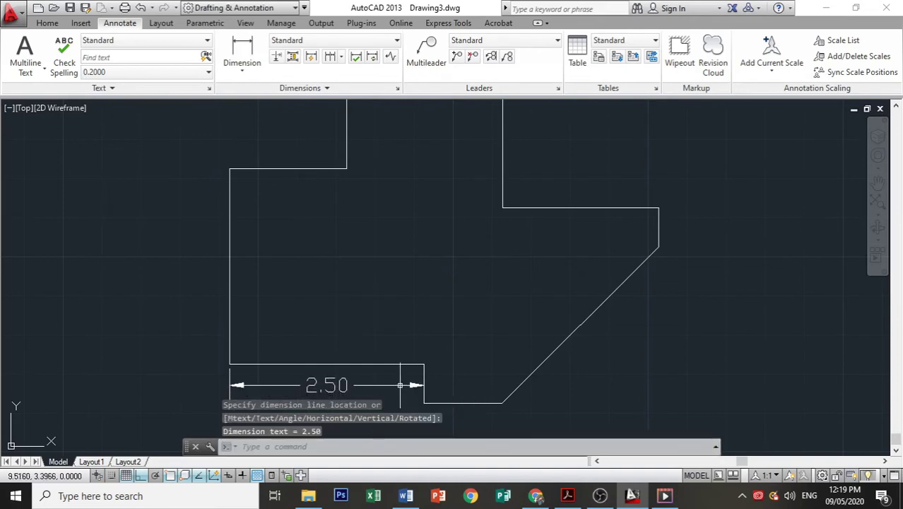
Add a 0.50 vertical dimension for the first step, placed left of the profile
click(883, 190)
mouse_move(520, 363)
mouse_down()
mouse_move(587, 267)
mouse_move(550, 244)
mouse_move(479, 244)
mouse_up()
scroll(476, 252, up, 2)
scroll(472, 252, up, 2)
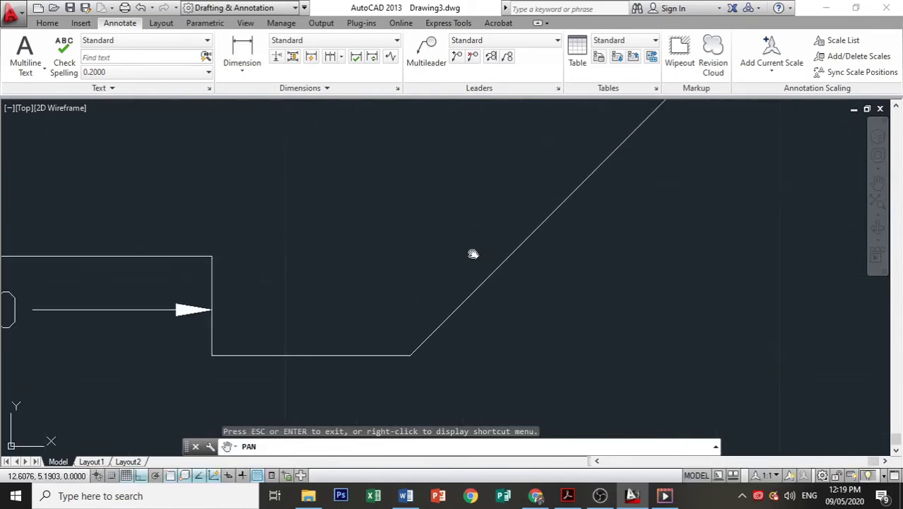
drag(309, 276, 619, 230)
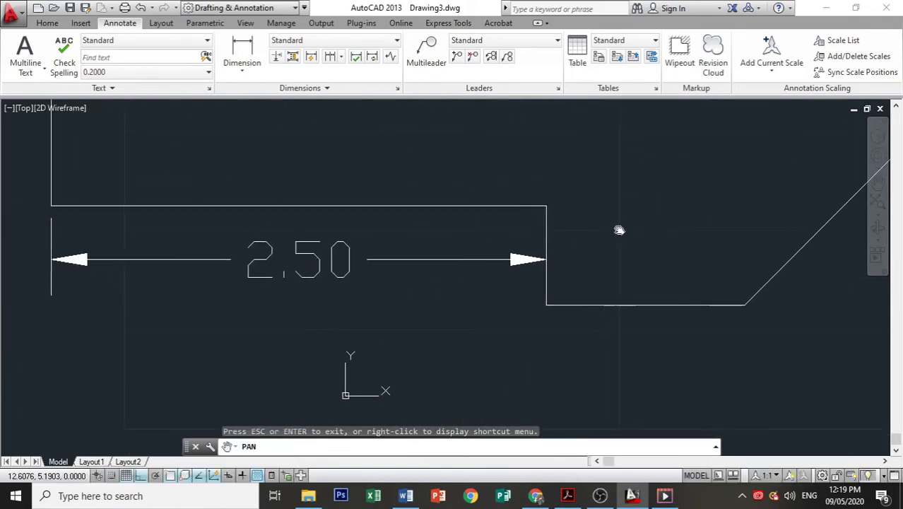
key(Escape)
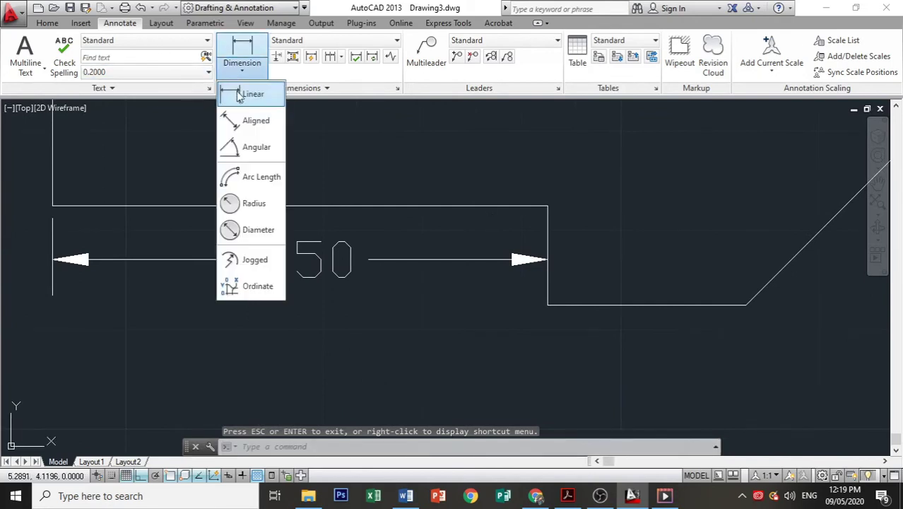
click(249, 94)
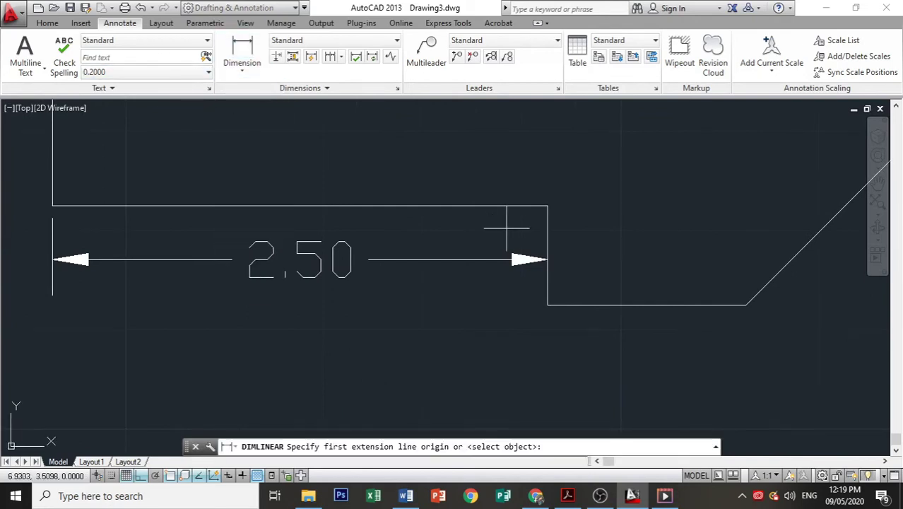
click(548, 205)
click(548, 305)
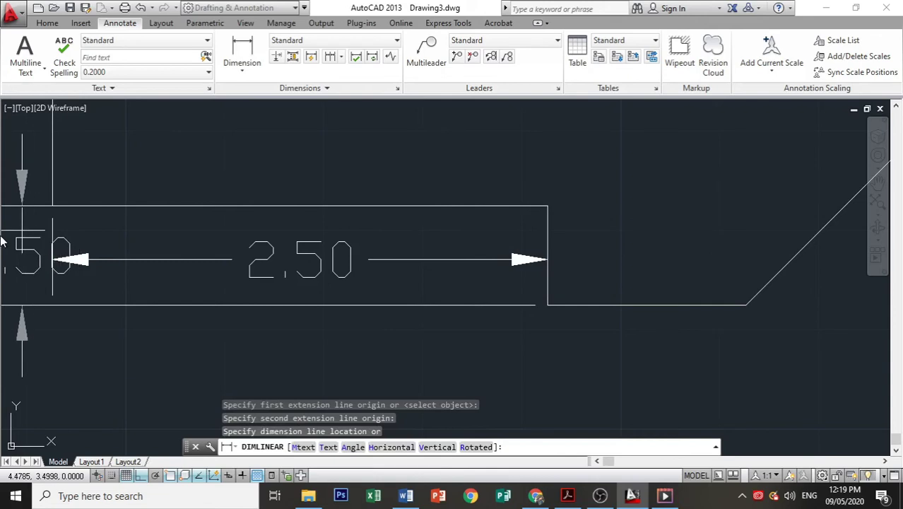
click(878, 182)
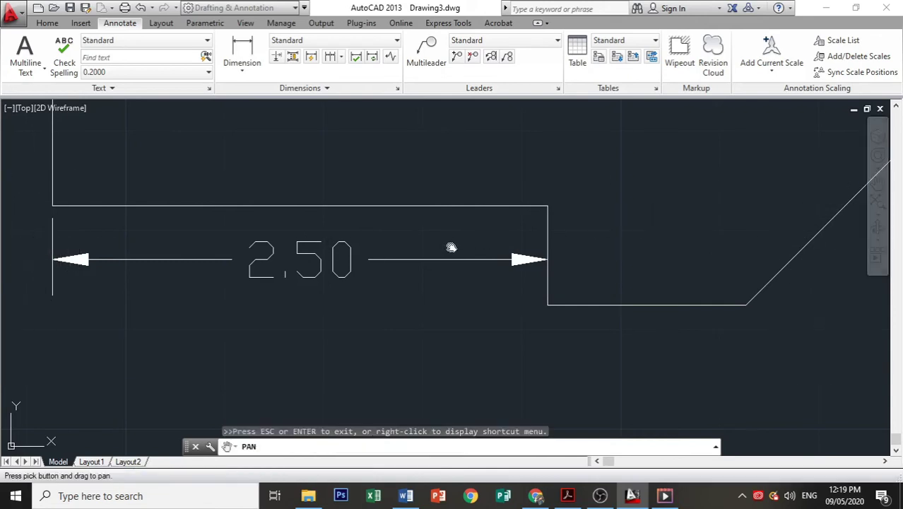
drag(451, 246, 715, 283)
key(Escape)
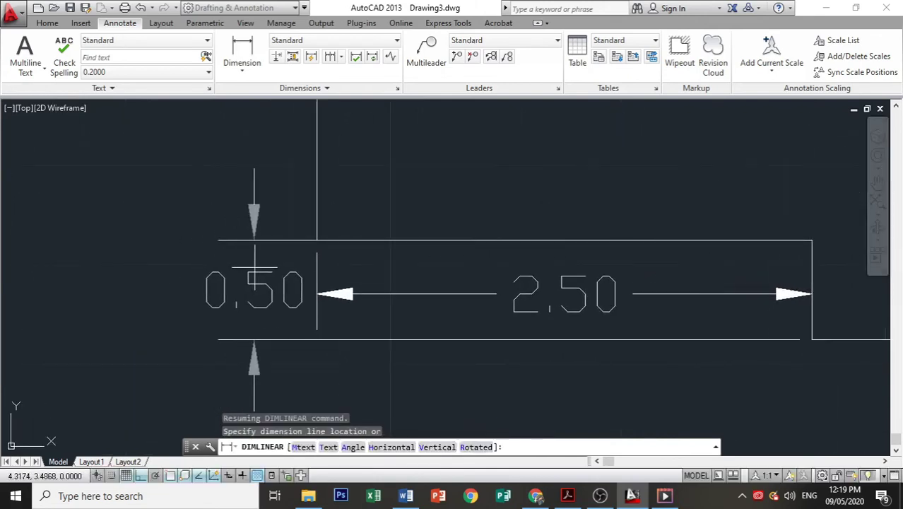
click(259, 283)
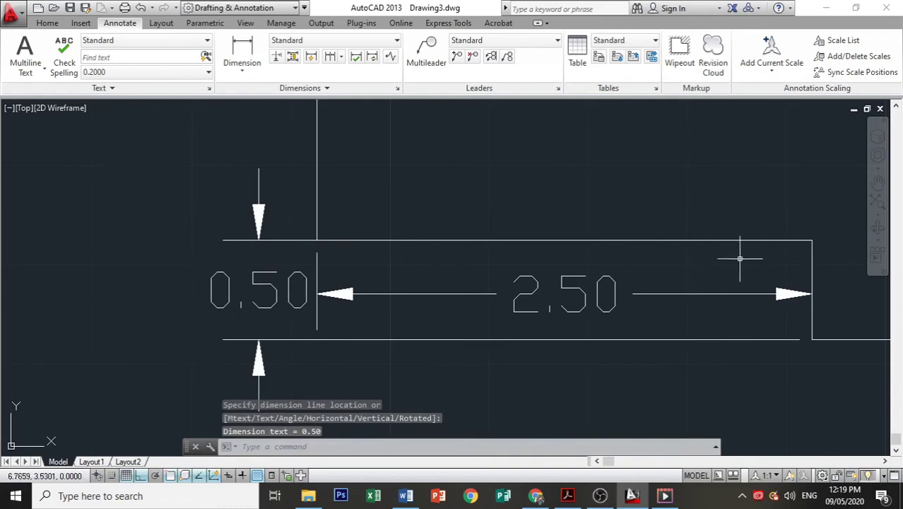
Add a 1.00 linear dimension beneath the short ledge before the diagonal edge
click(878, 182)
drag(663, 326, 267, 285)
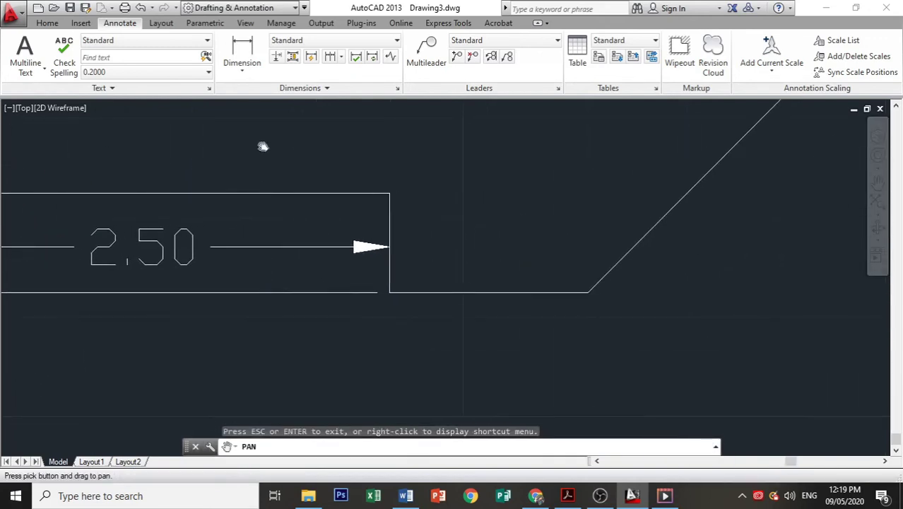
click(241, 70)
click(247, 91)
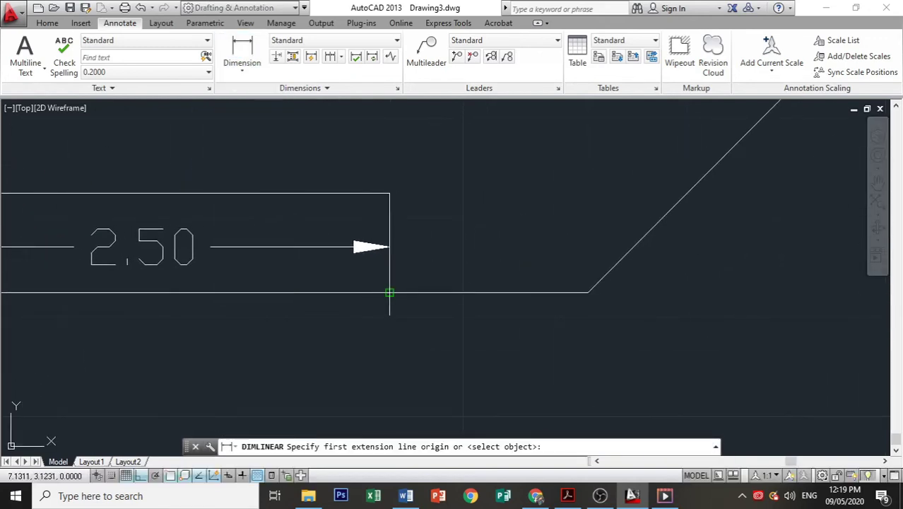
click(389, 292)
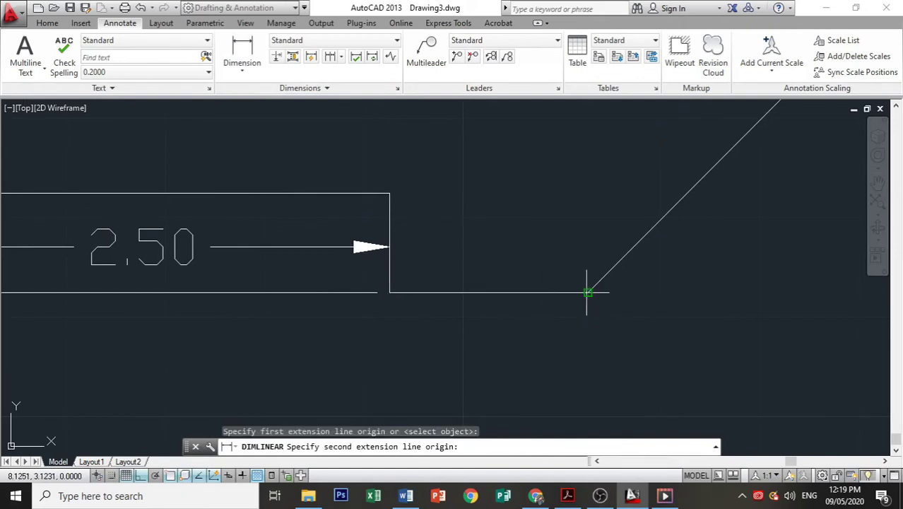
click(587, 291)
click(590, 318)
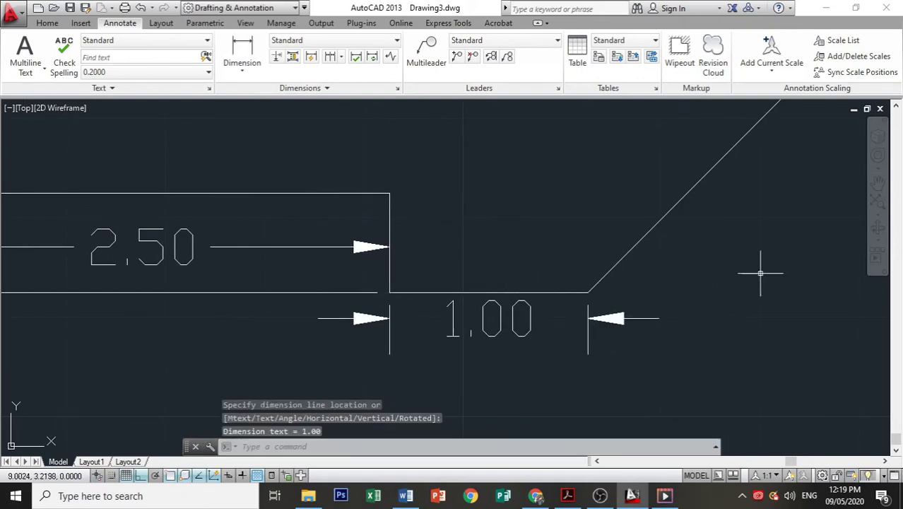
click(879, 182)
drag(745, 206, 460, 308)
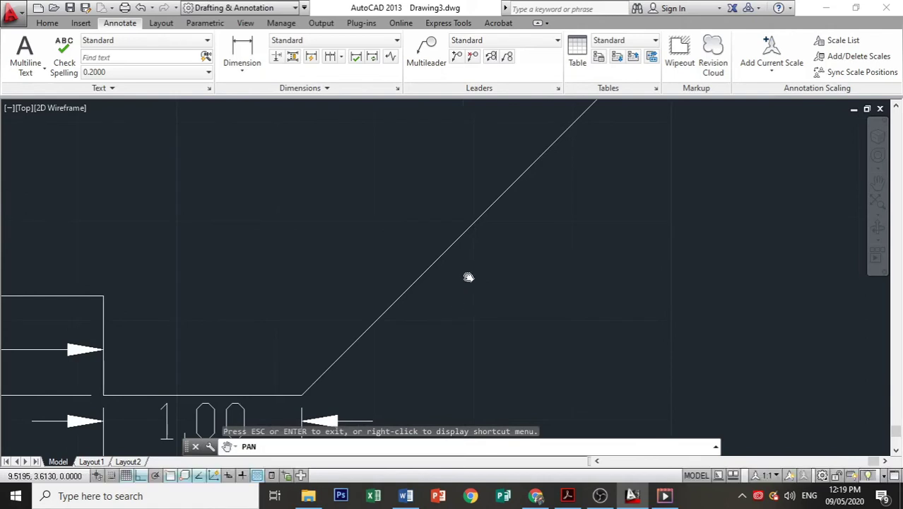
drag(468, 277, 613, 151)
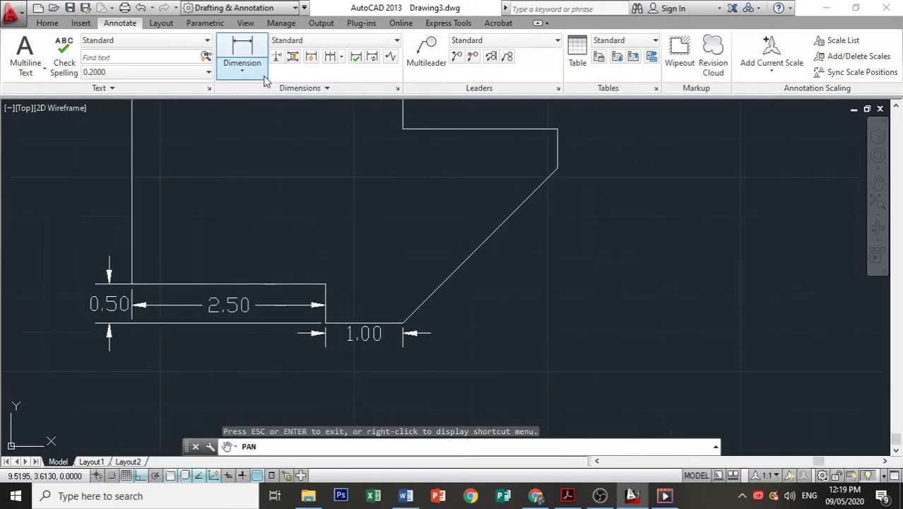
Add an aligned 2.83 dimension running parallel to the 45° diagonal edge
click(241, 68)
click(247, 116)
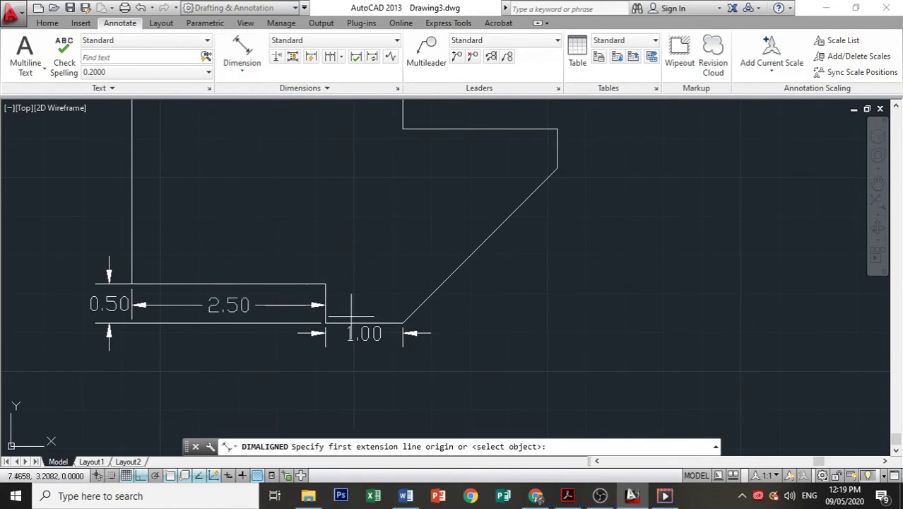
scroll(479, 260, up, 2)
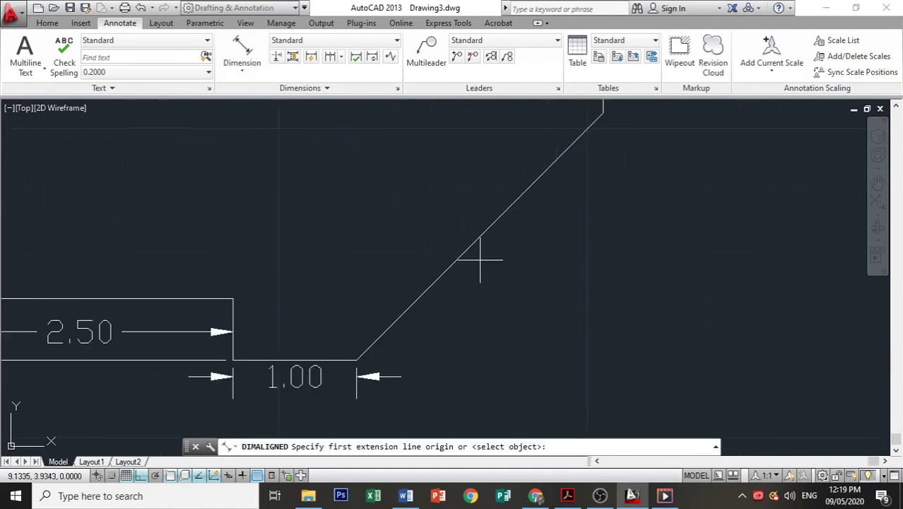
click(356, 361)
click(602, 111)
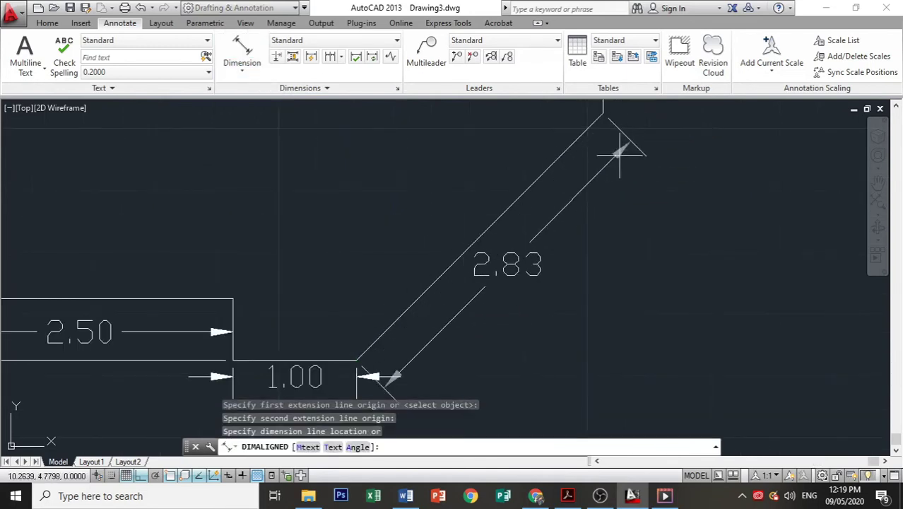
scroll(527, 260, down, 2)
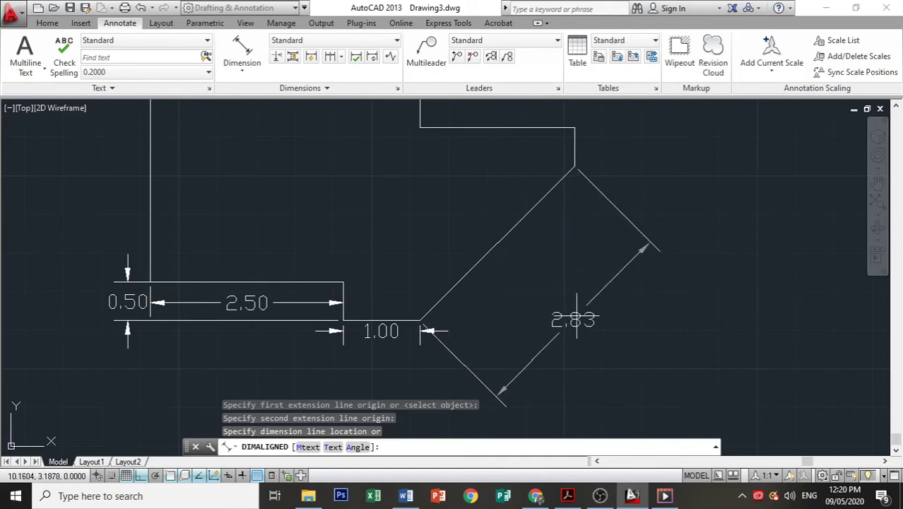
click(447, 330)
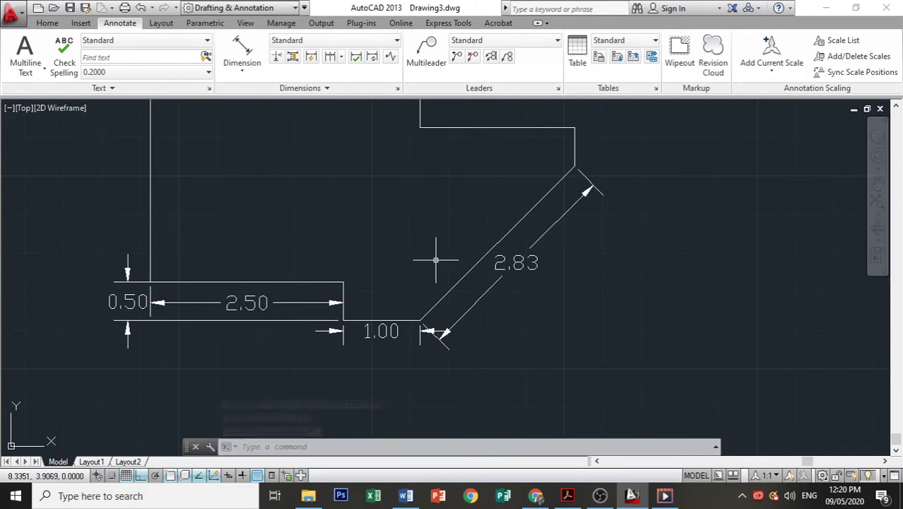
Add a 0.50 vertical dimension for the short rise above the diagonal, placed to the right
click(879, 185)
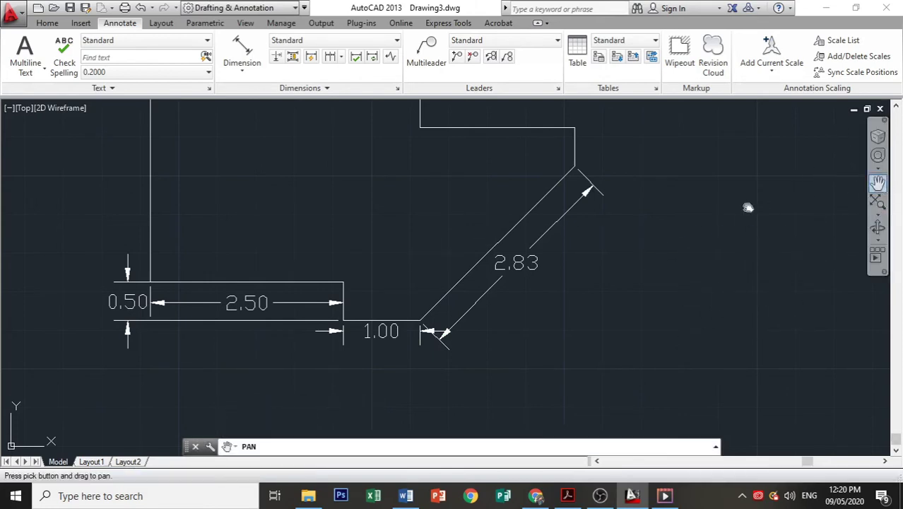
mouse_move(746, 204)
mouse_down()
mouse_move(645, 325)
mouse_move(643, 345)
mouse_up()
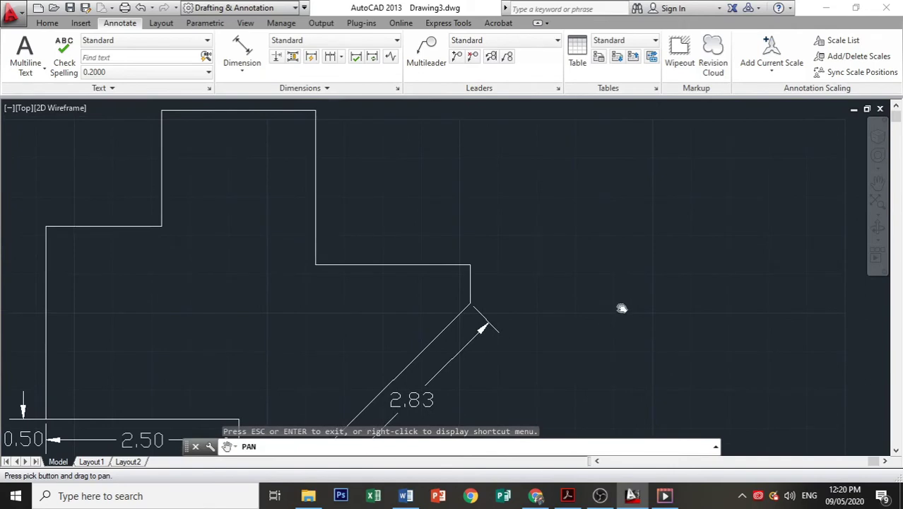
click(241, 70)
click(252, 95)
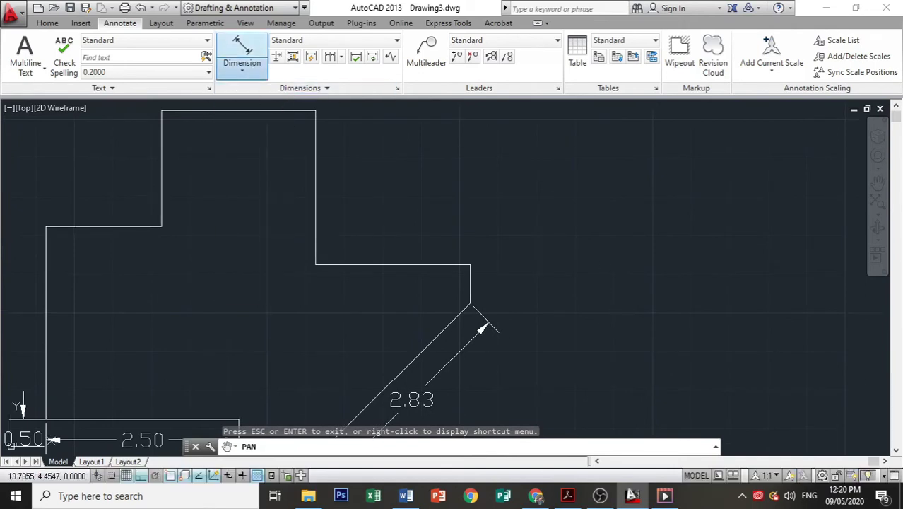
click(471, 304)
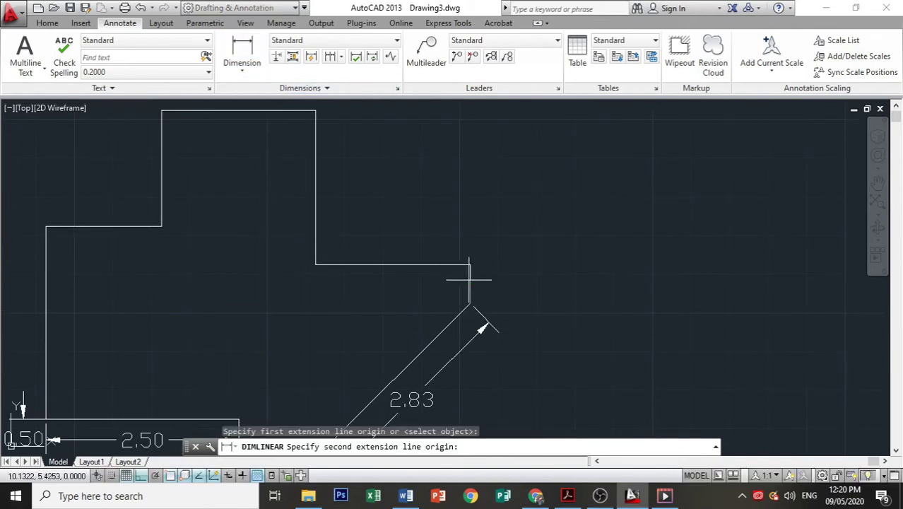
click(470, 265)
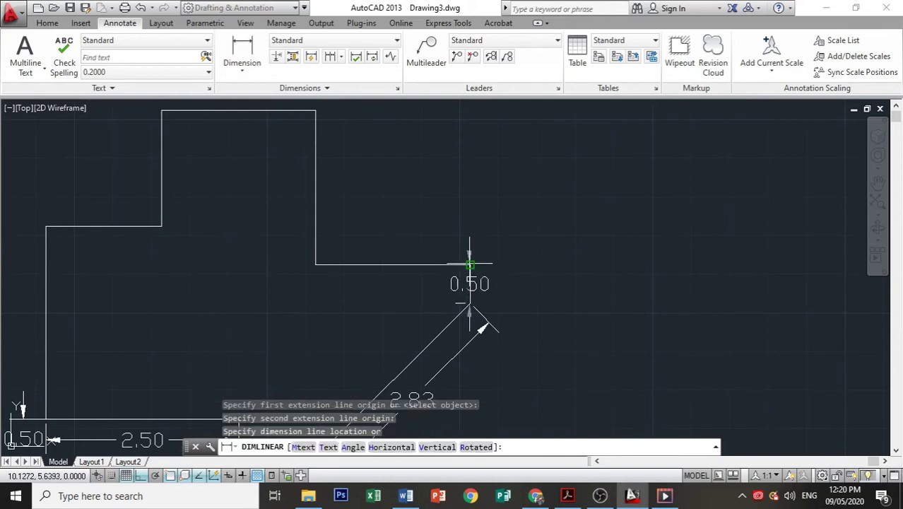
click(489, 325)
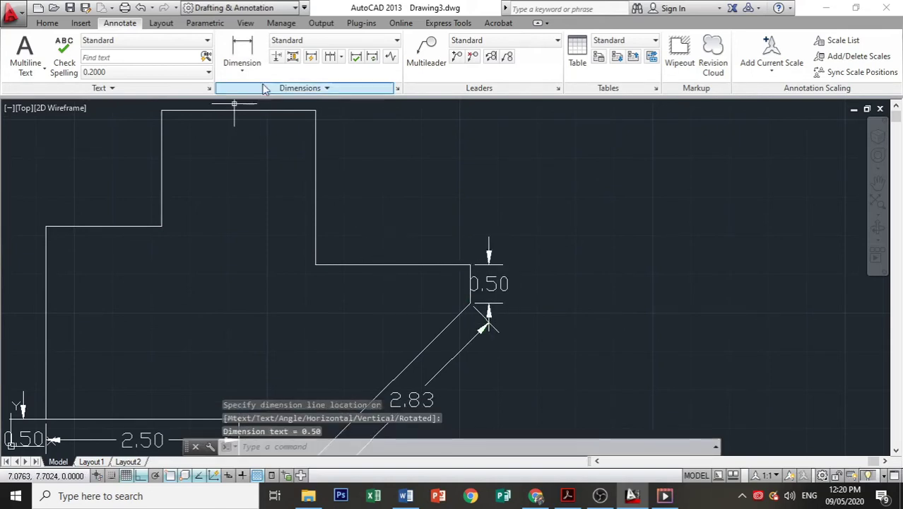
Add a 2.00 vertical dimension for the tall edge, stacked above the 0.50 one
click(256, 44)
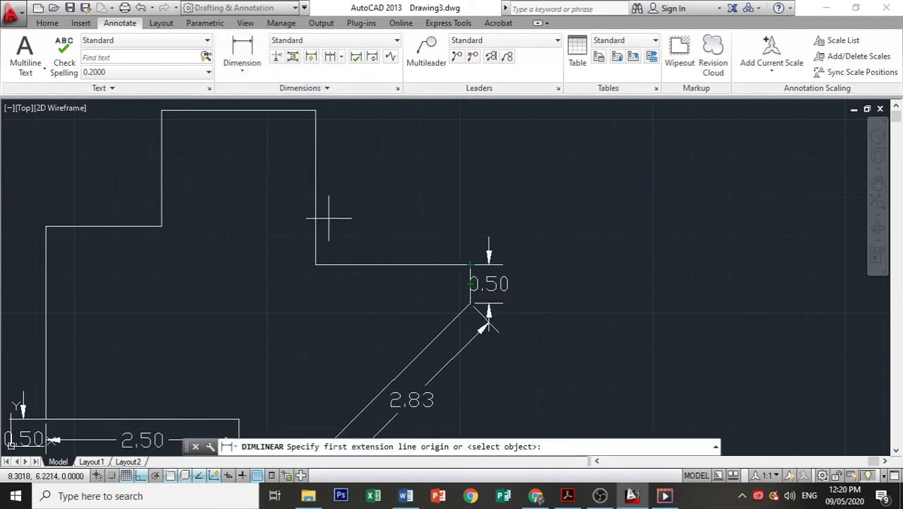
click(315, 265)
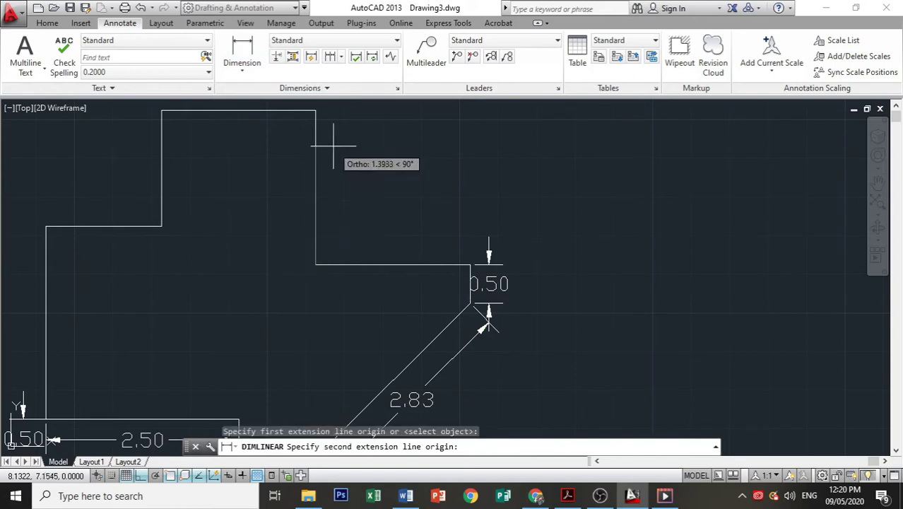
click(315, 109)
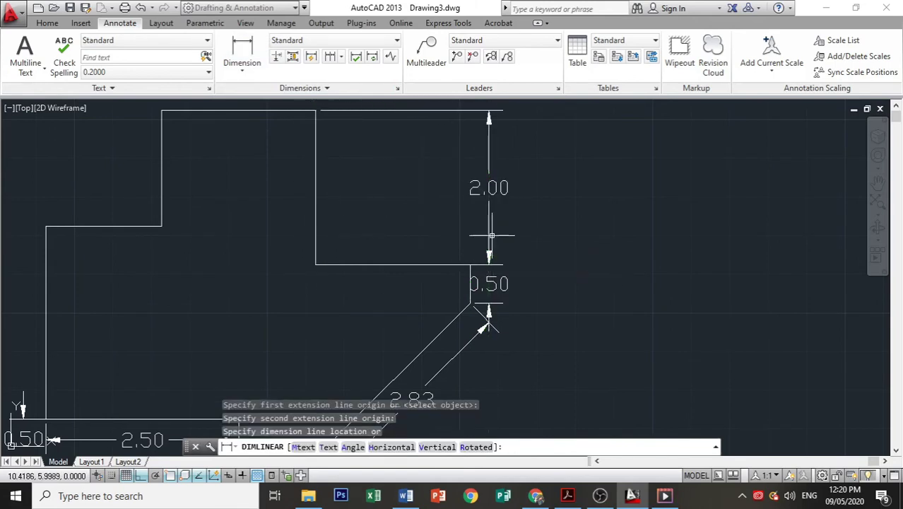
click(491, 235)
drag(318, 159, 446, 269)
key(Escape)
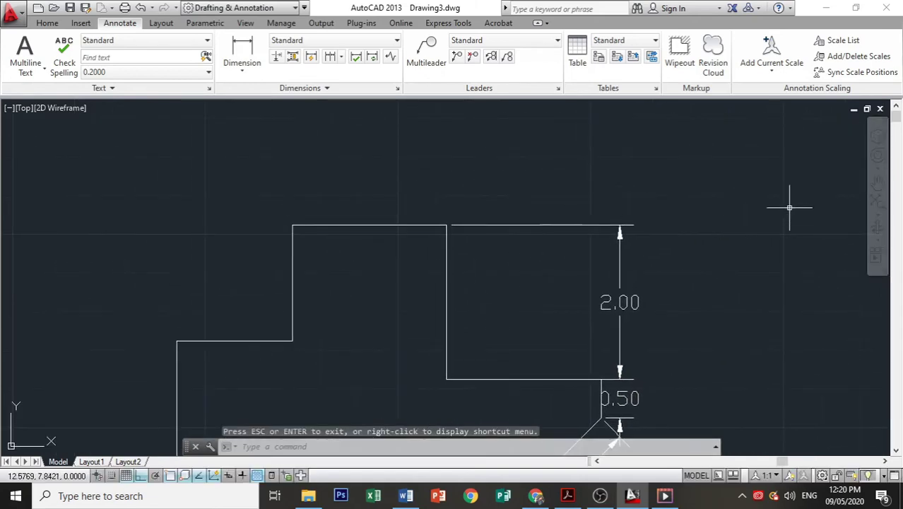
click(241, 69)
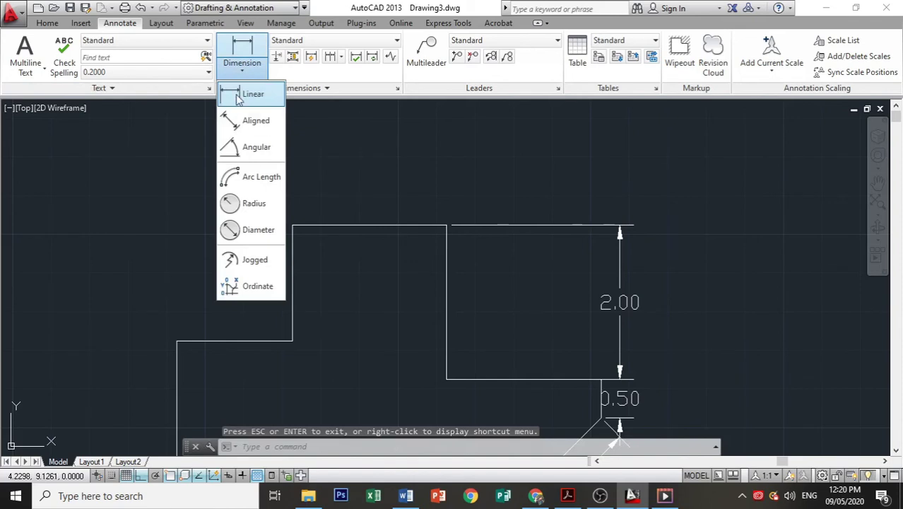
Add a 5.50 overall width dimension above the profile
click(248, 94)
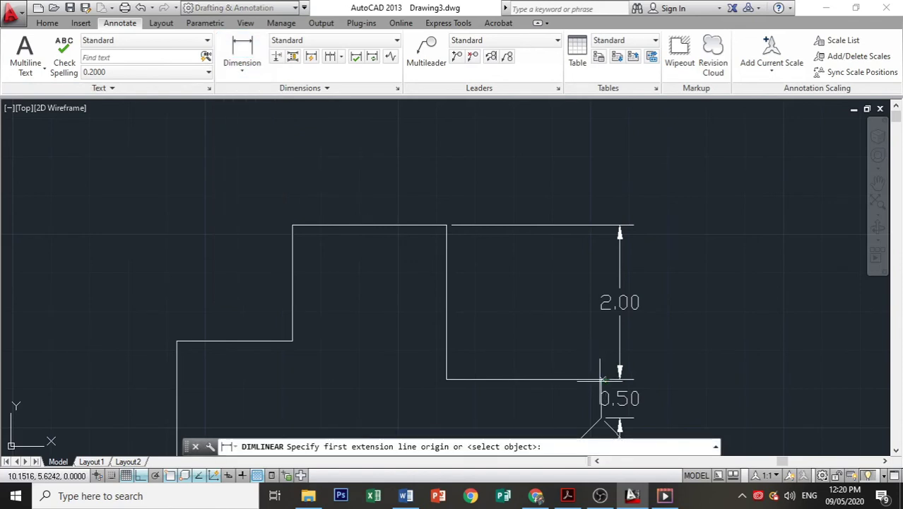
click(600, 380)
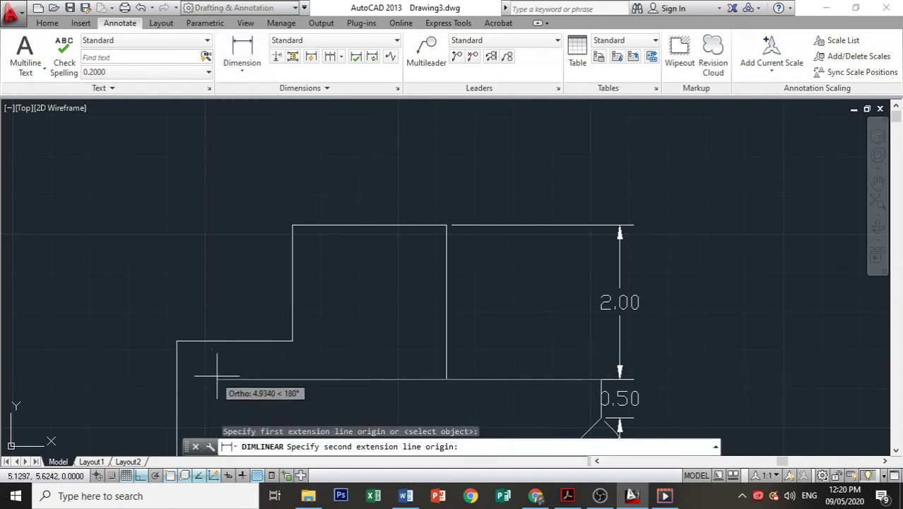
click(178, 341)
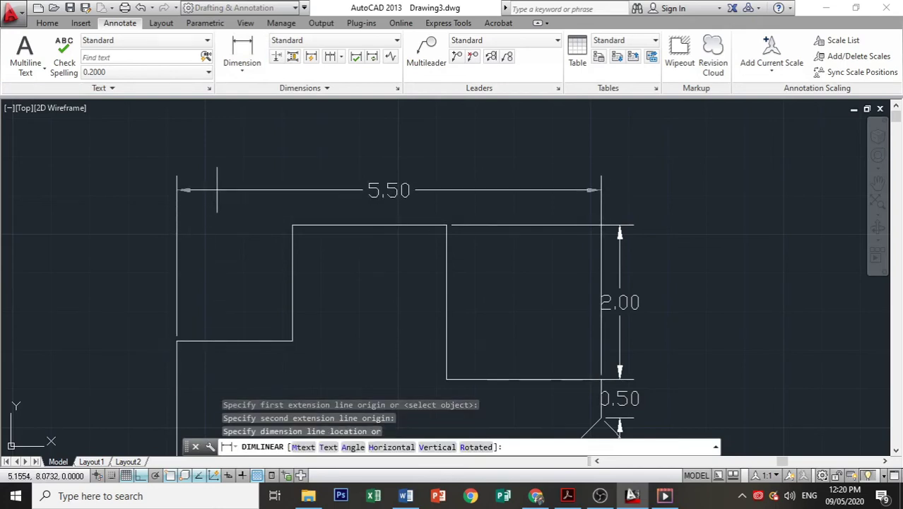
click(389, 160)
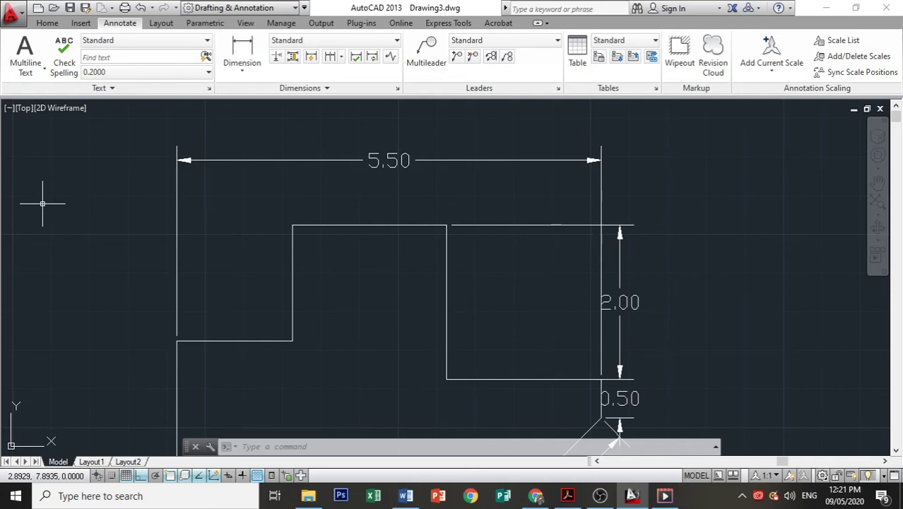
Add a 2.00 width dimension across the raised top edge
key(Return)
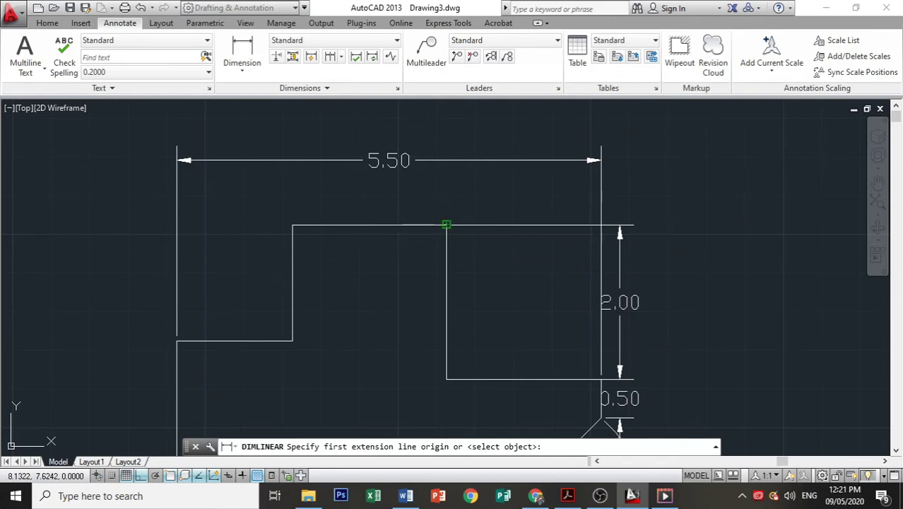
click(446, 224)
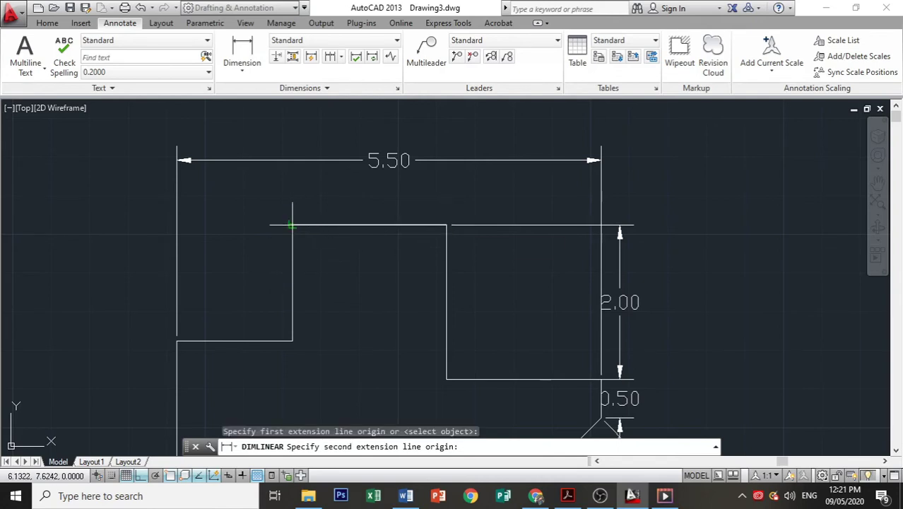
click(292, 225)
click(314, 209)
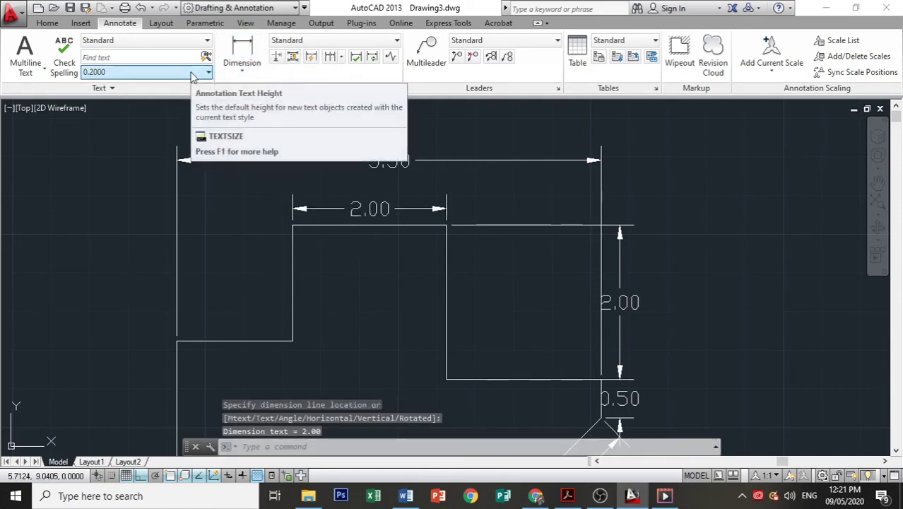
Add a 1.50 horizontal dimension across the left top portion, then pan to the 2.83 dimension
click(241, 53)
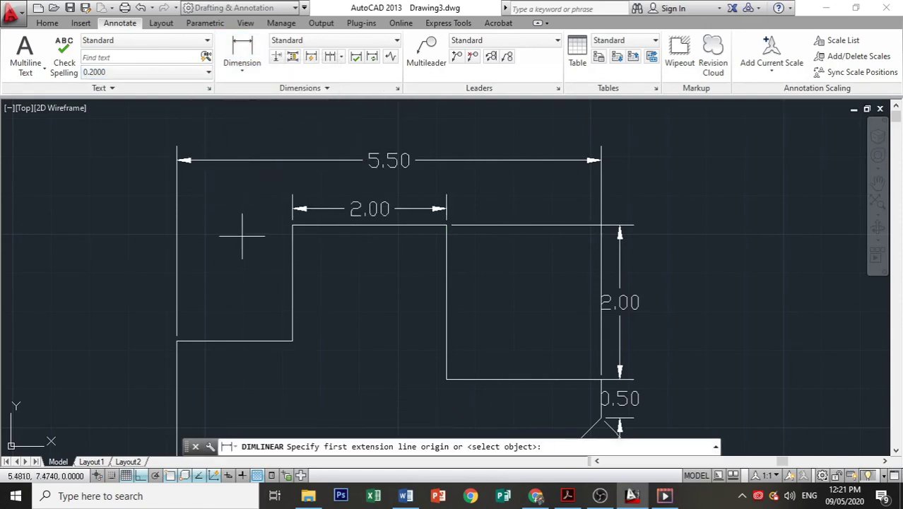
click(293, 341)
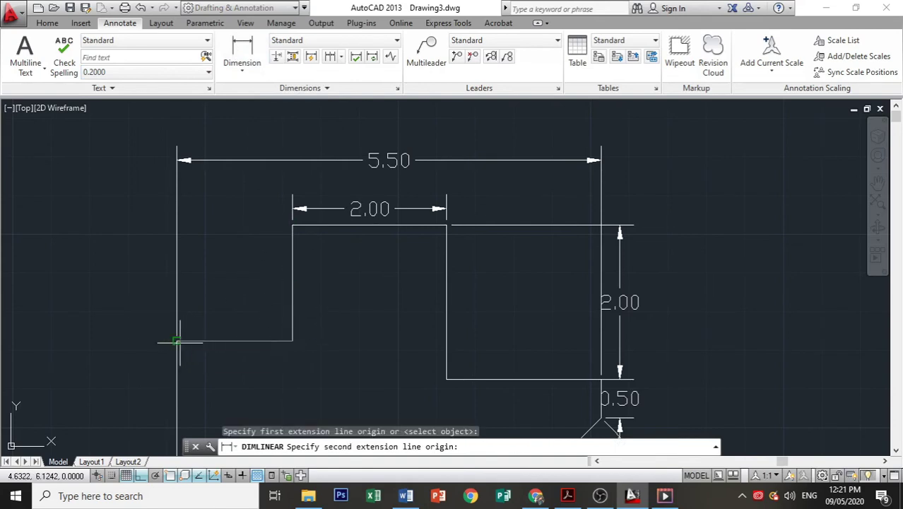
click(177, 341)
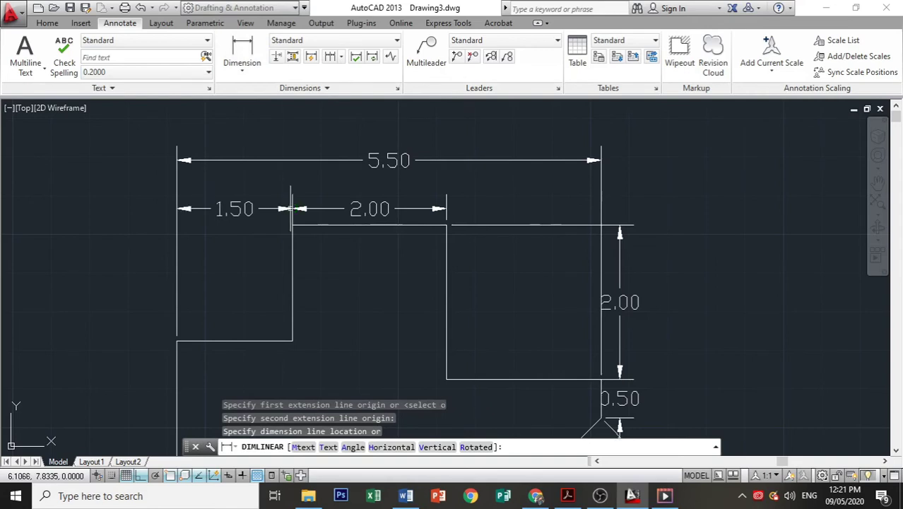
click(297, 208)
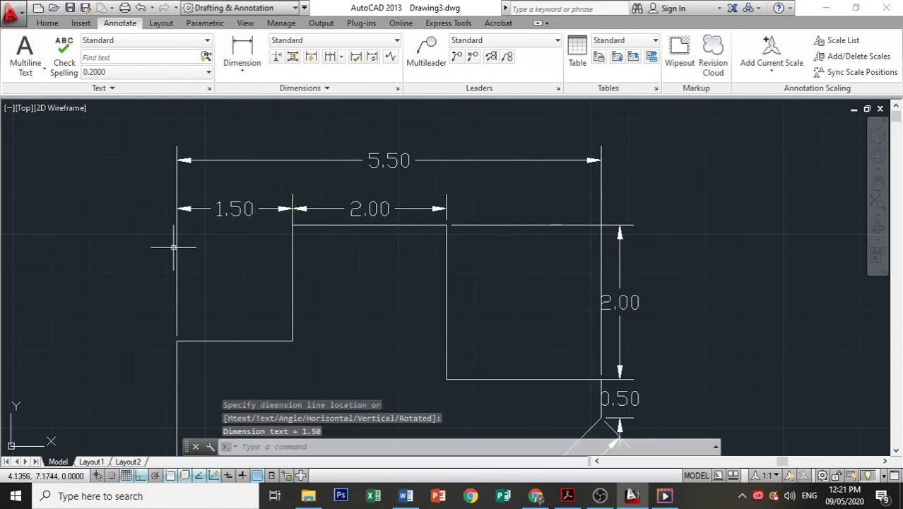
click(877, 182)
mouse_move(435, 304)
mouse_down()
mouse_move(584, 226)
mouse_move(536, 147)
mouse_move(506, 163)
mouse_move(496, 186)
mouse_up()
Add the 4.50 overall height linear dimension along the profile's left side
scroll(496, 185, down, 4)
scroll(500, 191, up, 3)
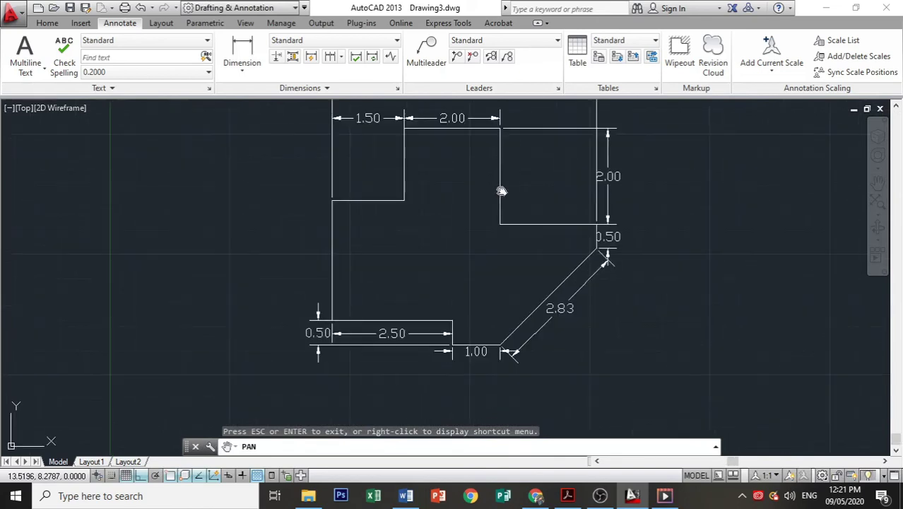
key(Escape)
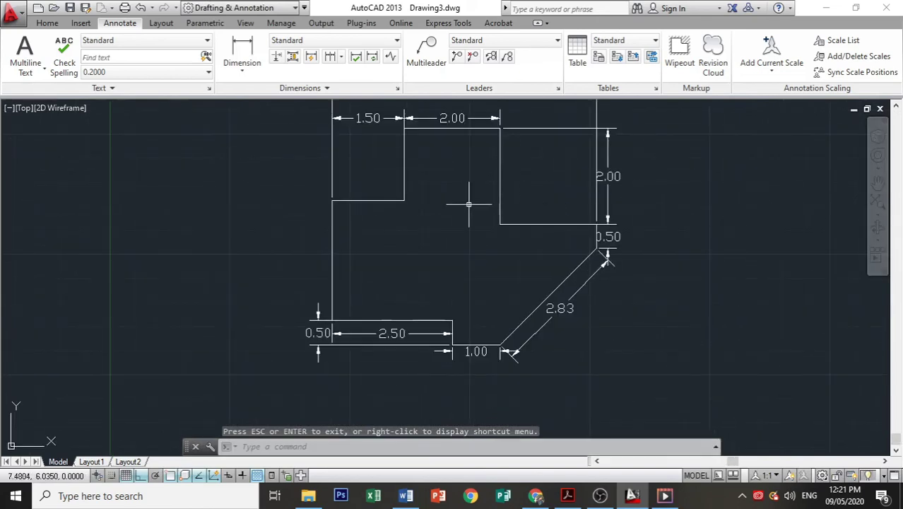
click(240, 74)
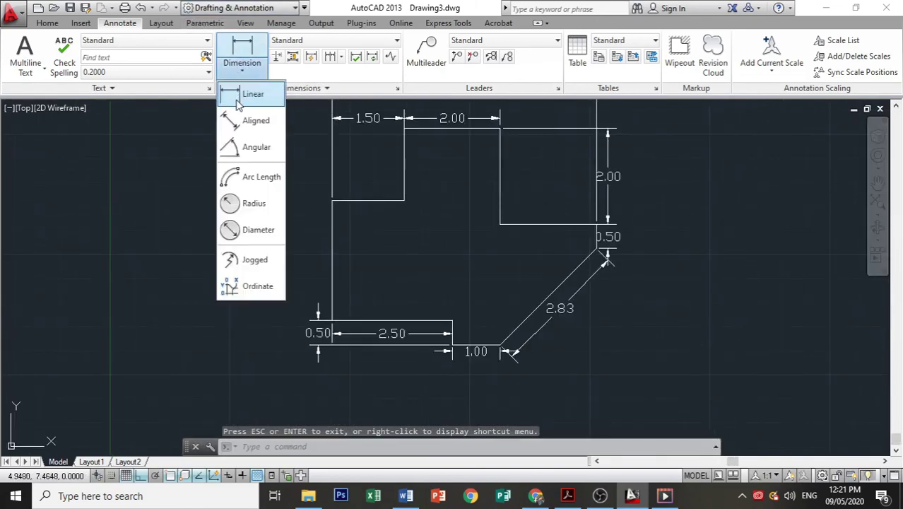
click(241, 96)
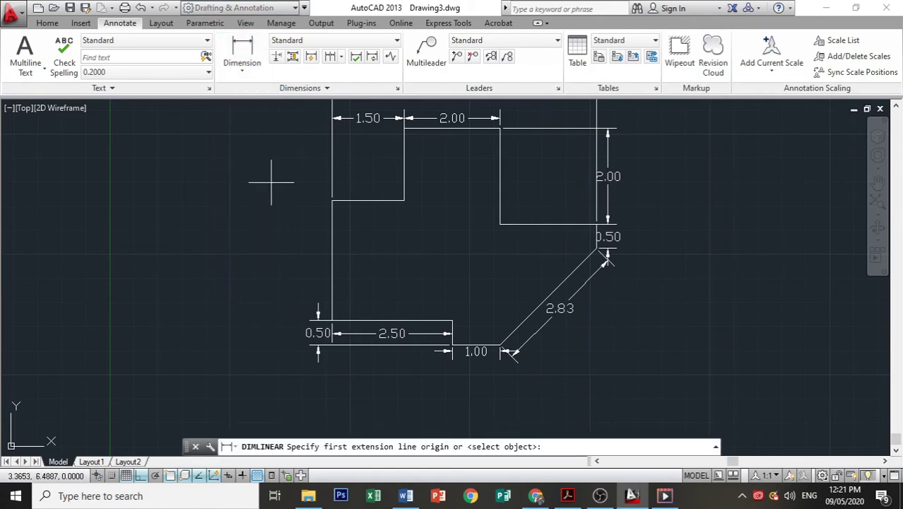
scroll(267, 253, up, 2)
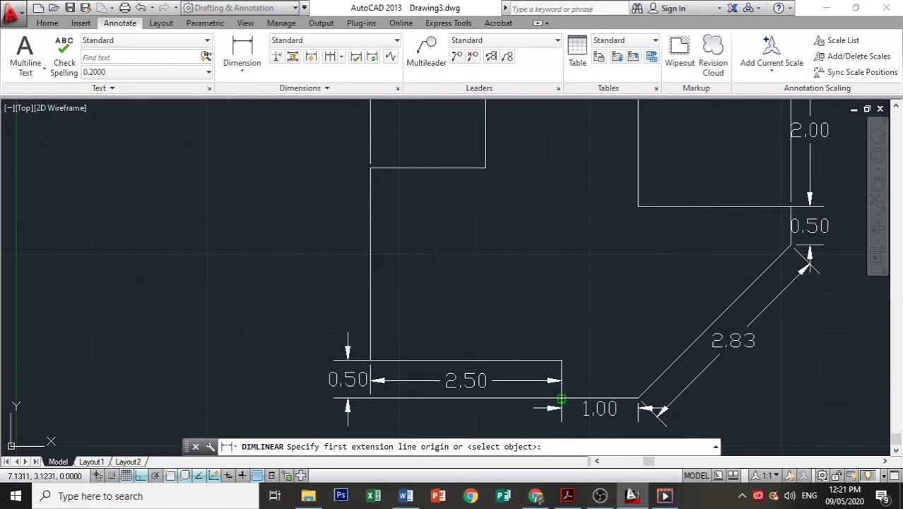
click(561, 399)
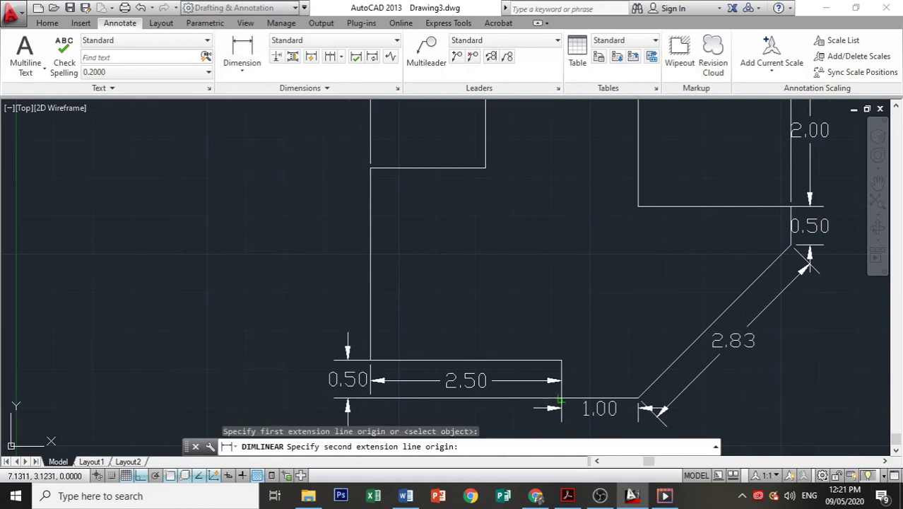
click(877, 184)
drag(566, 172, 484, 339)
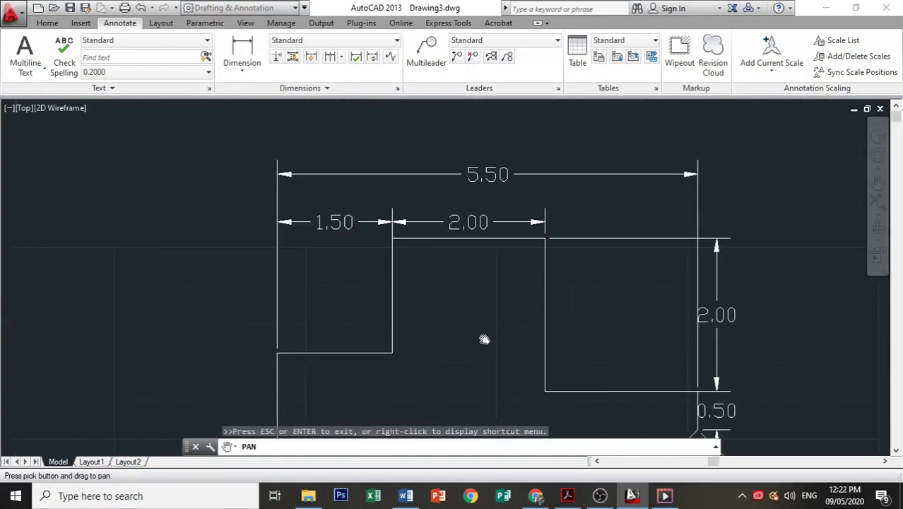
key(Escape)
scroll(433, 292, up, 4)
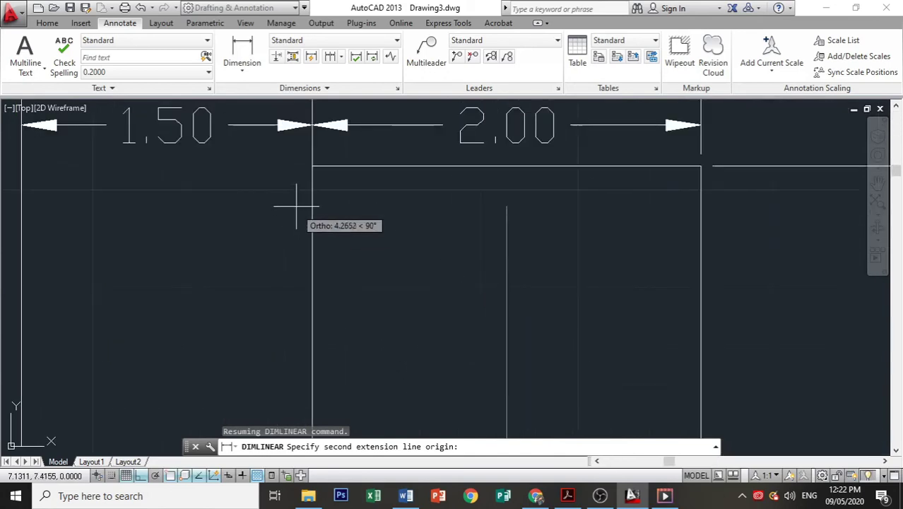
click(311, 166)
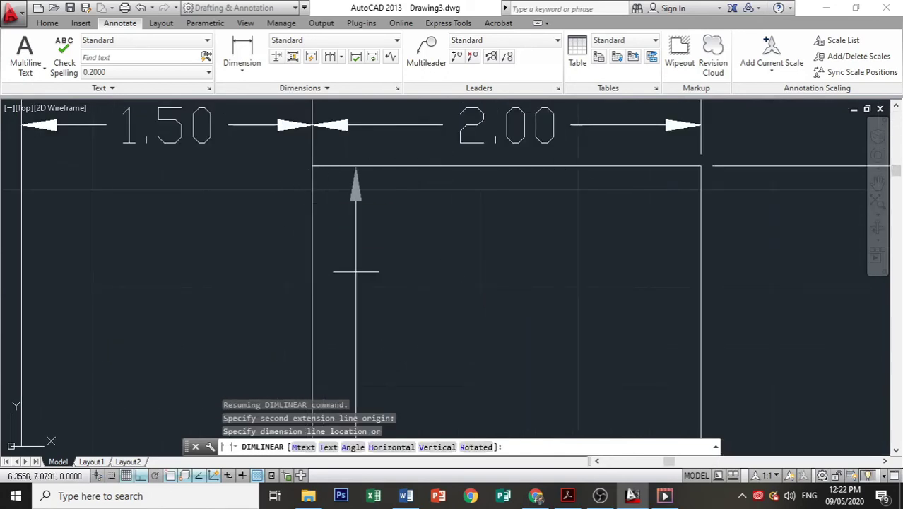
scroll(346, 273, down, 6)
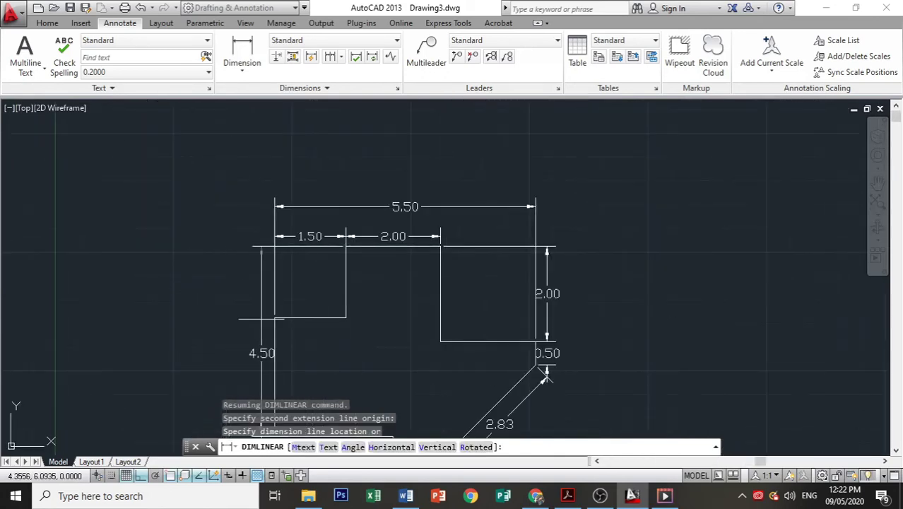
click(225, 304)
scroll(262, 303, down, 2)
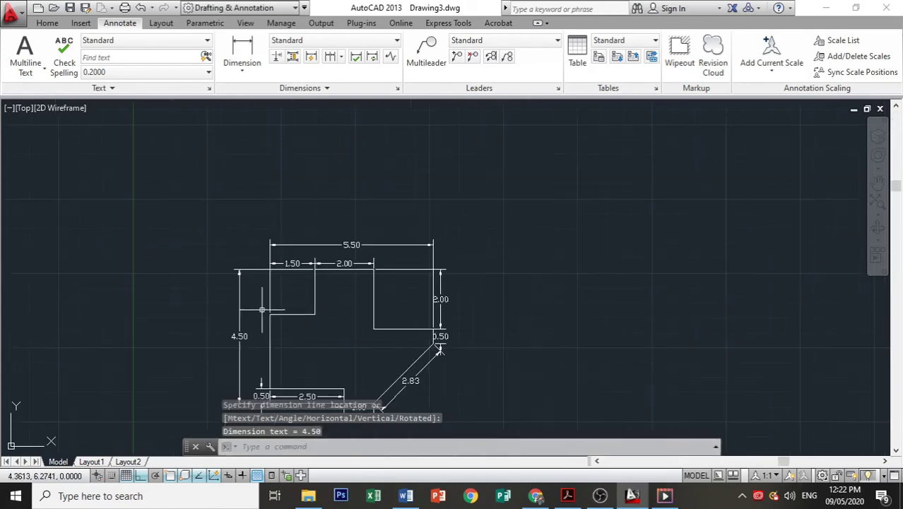
click(878, 183)
drag(600, 285, 649, 255)
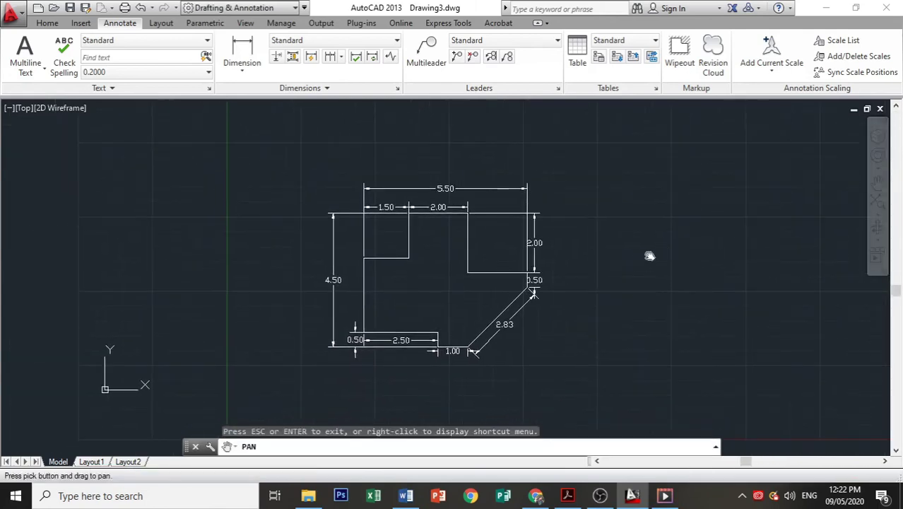
key(Escape)
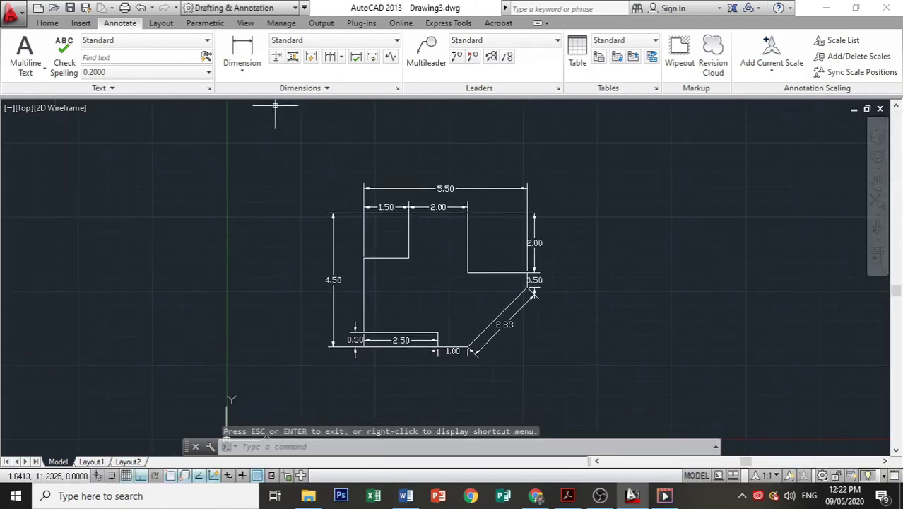
Add the 3.00 linear dimension from the bottom edge up to the left step corner
click(242, 65)
click(247, 95)
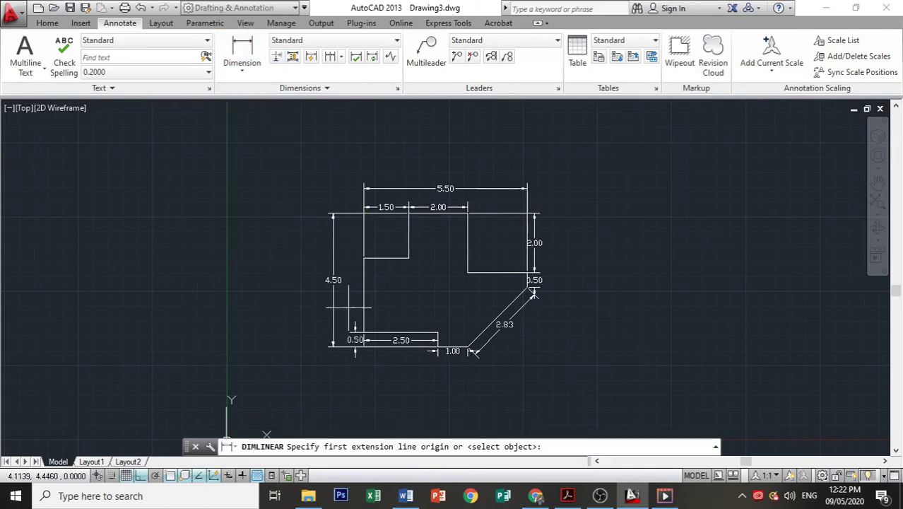
scroll(300, 290, up, 4)
scroll(381, 265, up, 4)
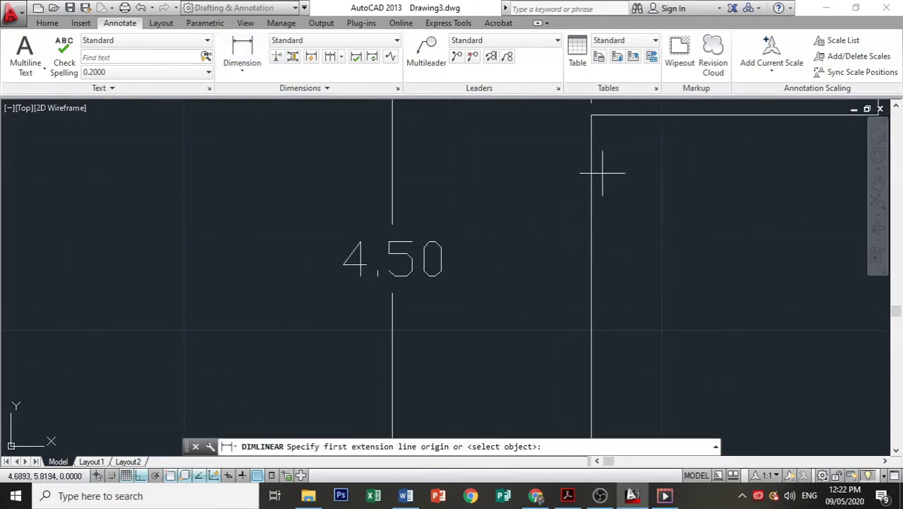
click(877, 184)
mouse_move(710, 193)
mouse_down()
mouse_move(683, 199)
mouse_move(597, 286)
mouse_move(415, 313)
mouse_up()
key(Escape)
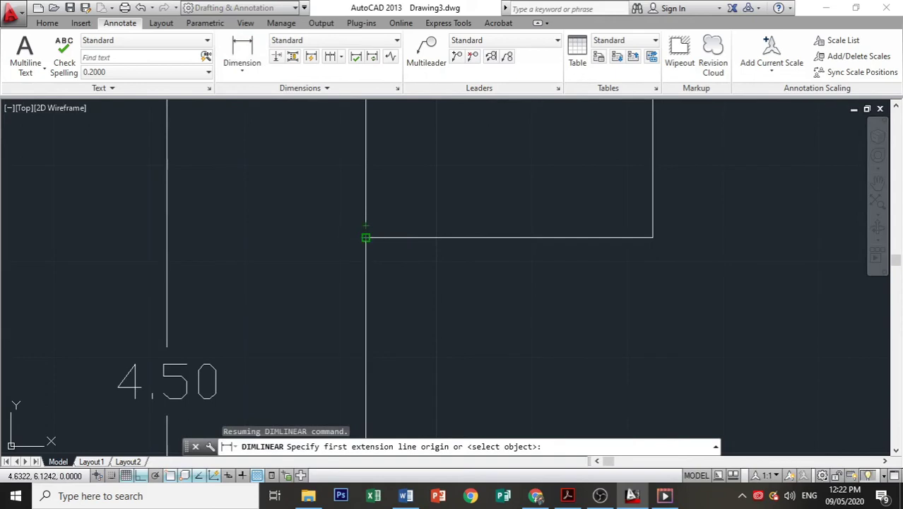
click(365, 238)
scroll(403, 265, down, 2)
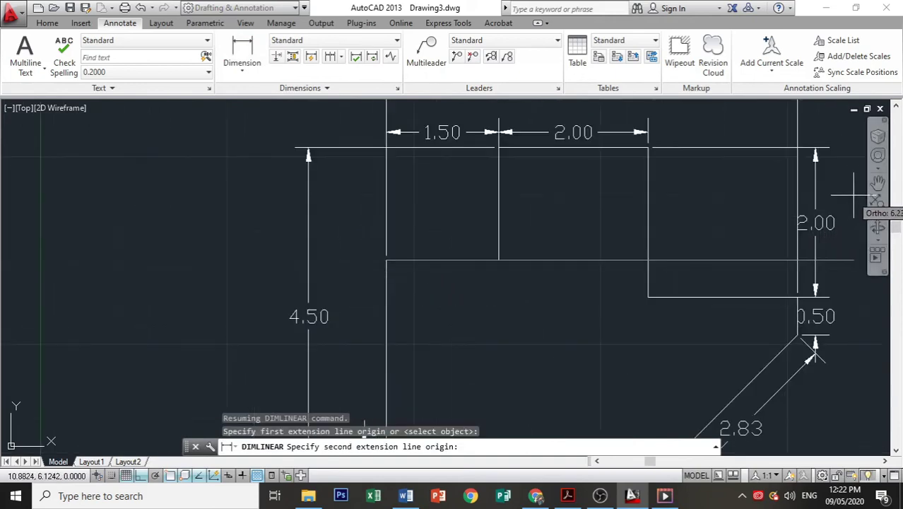
click(877, 183)
drag(574, 303, 581, 163)
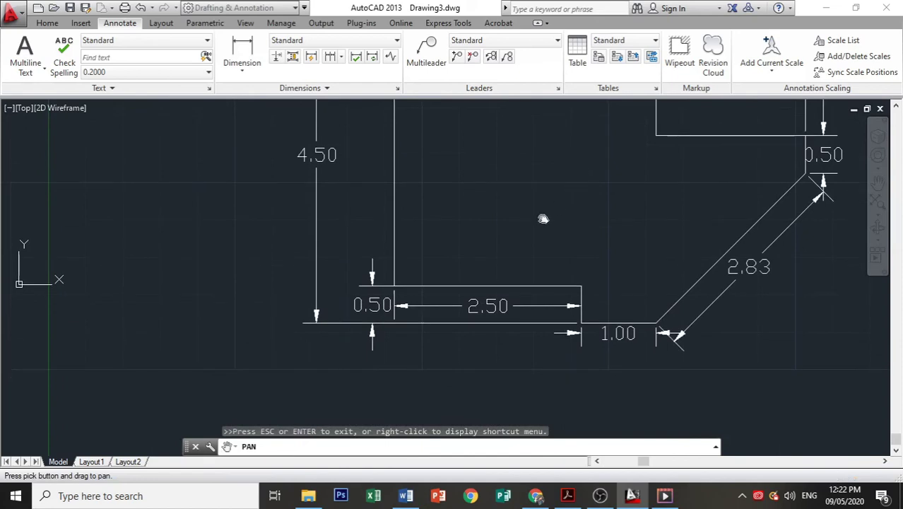
key(Escape)
scroll(566, 329, up, 8)
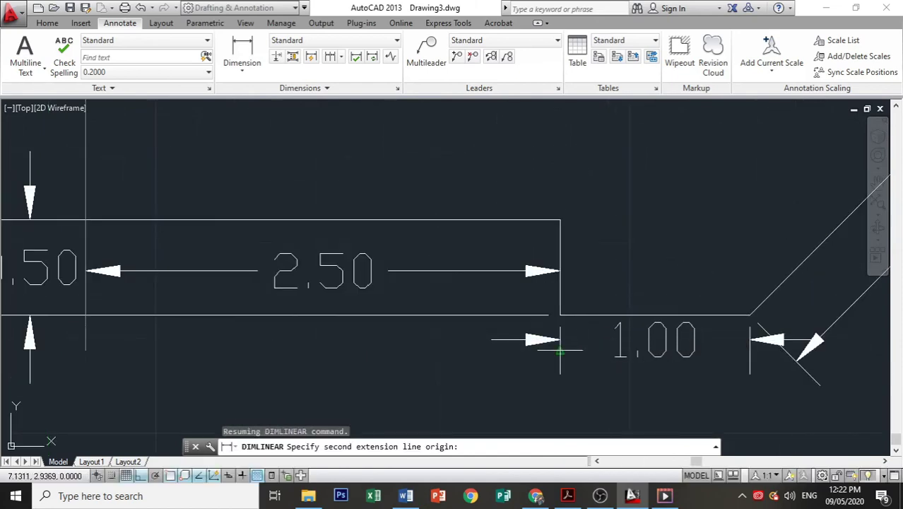
click(556, 257)
scroll(556, 258, down, 6)
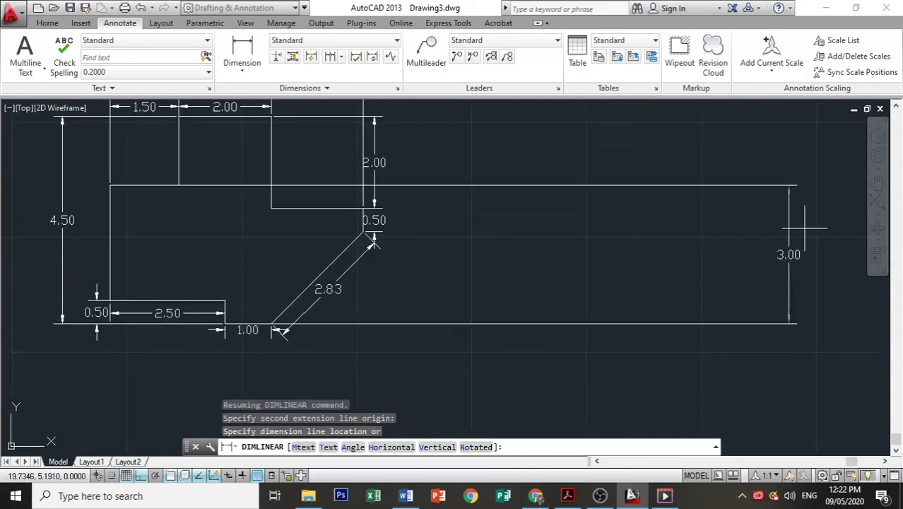
click(880, 183)
drag(295, 248, 586, 262)
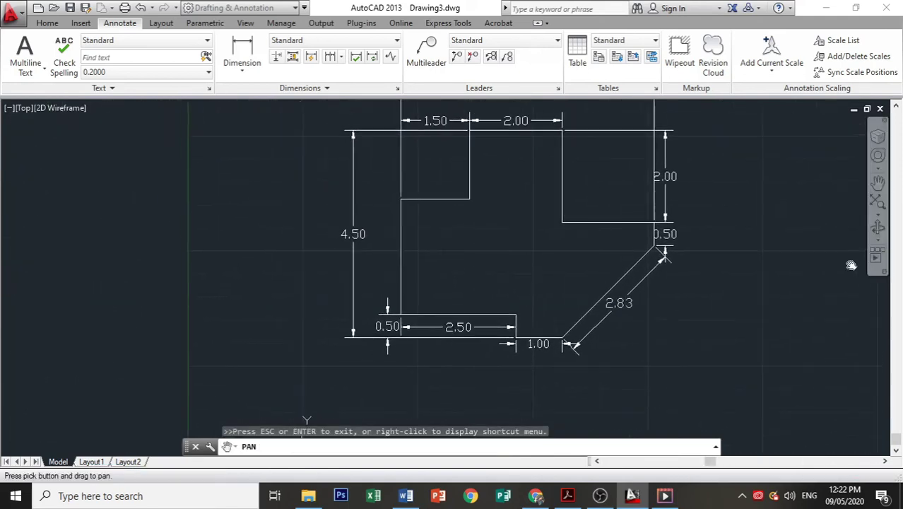
key(Escape)
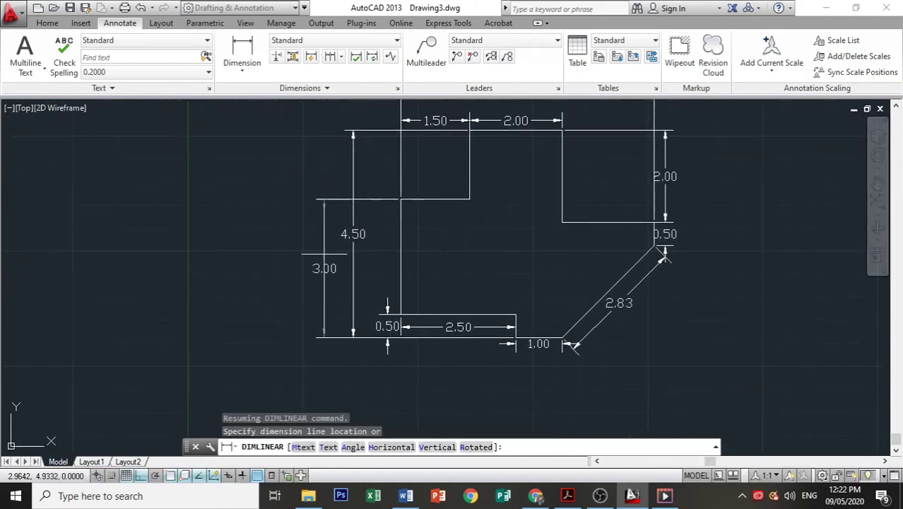
click(324, 253)
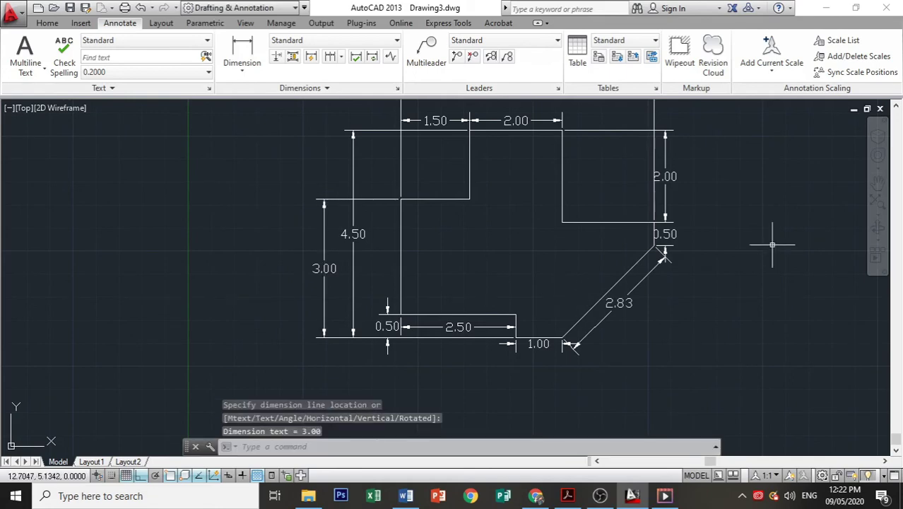
click(880, 183)
drag(783, 210, 773, 223)
drag(764, 228, 760, 229)
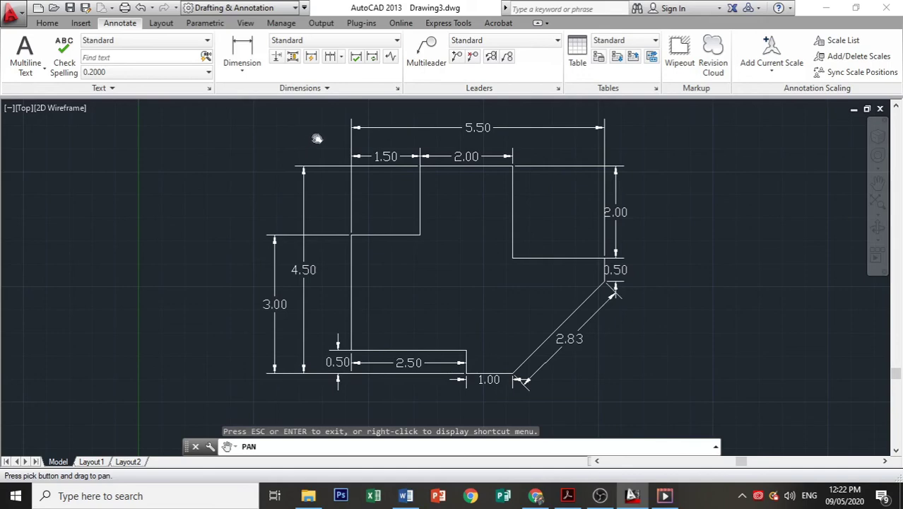
Set the Standard dimension style's text height to 0.15
click(397, 88)
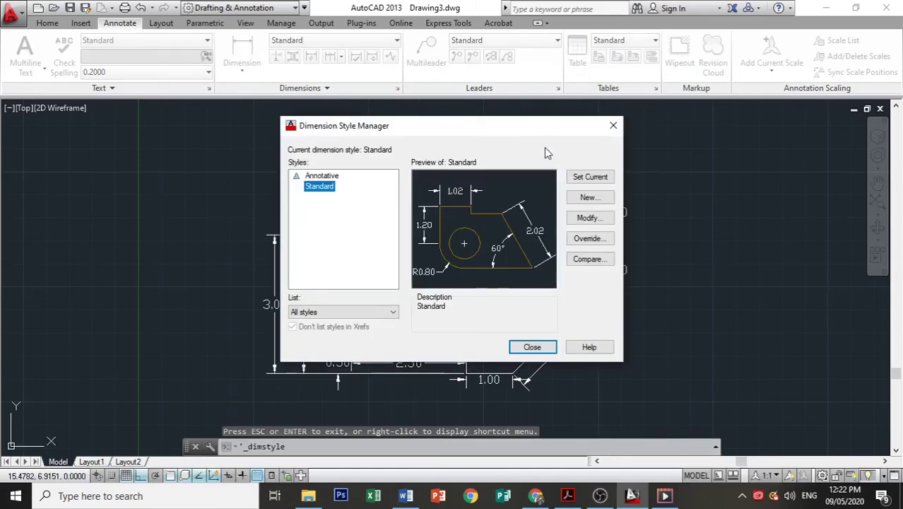
click(586, 220)
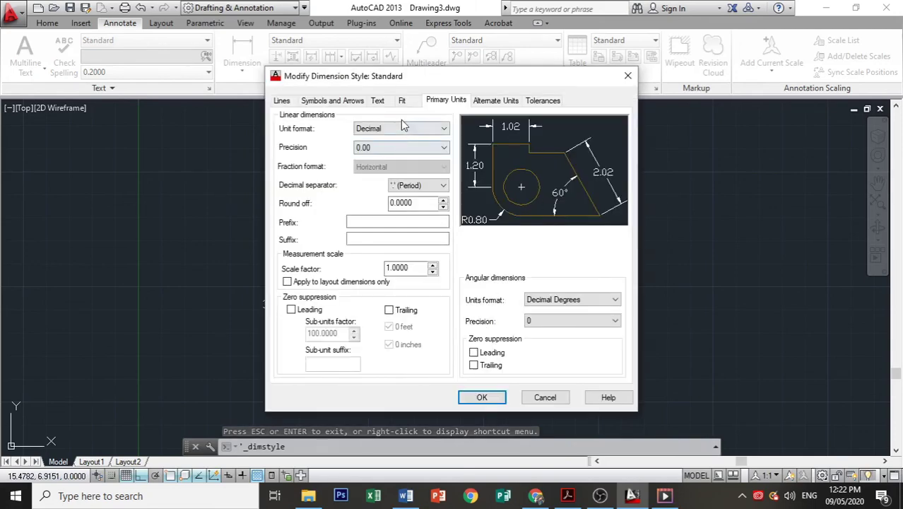
click(377, 100)
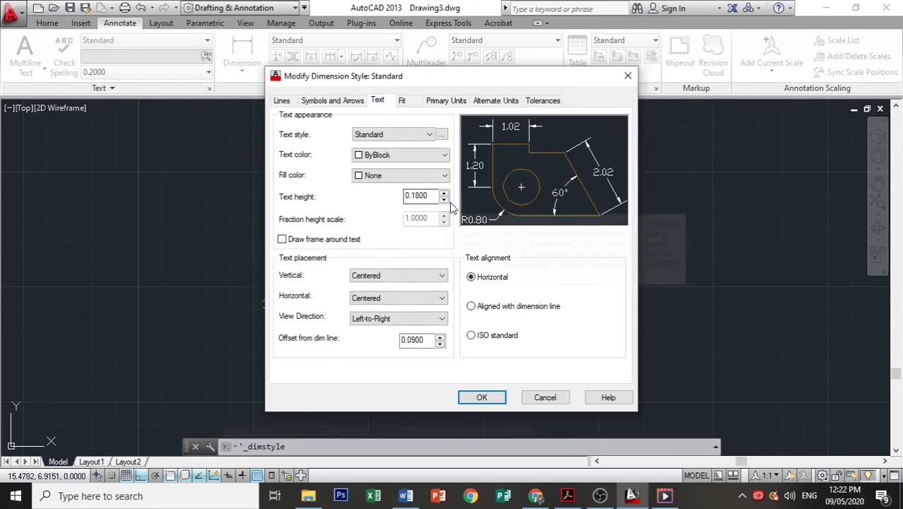
click(443, 199)
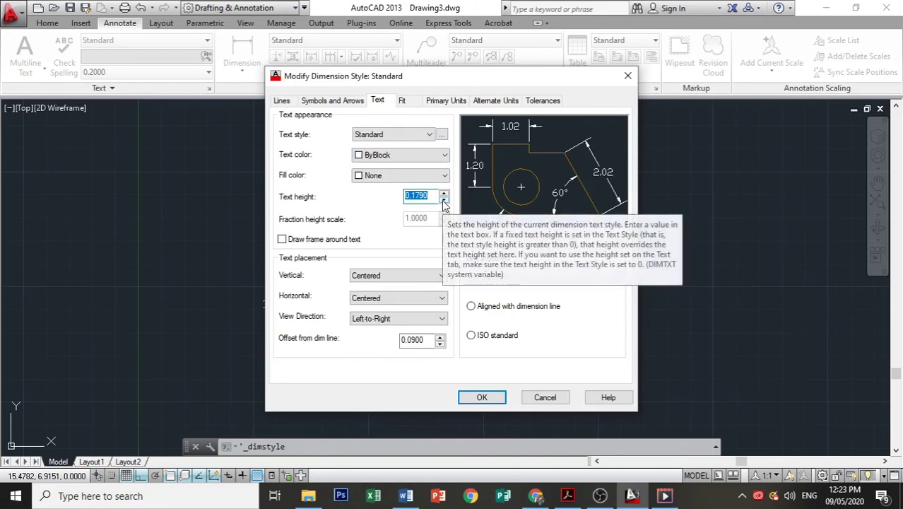
click(443, 199)
click(443, 199)
click(443, 199)
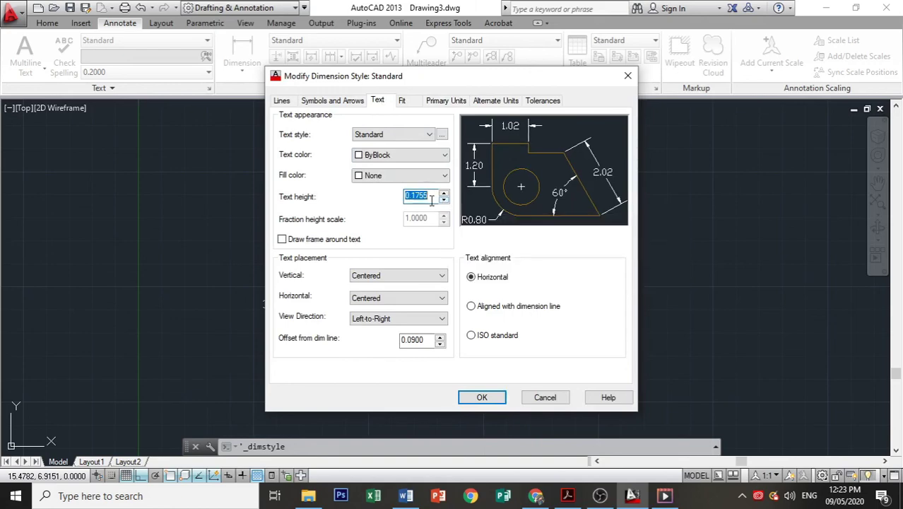
text(1)
text(15)
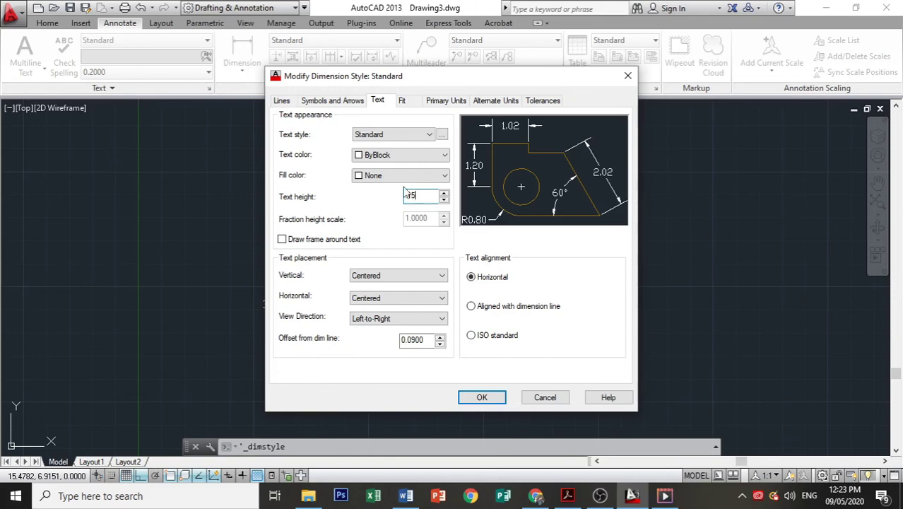
click(429, 135)
click(429, 135)
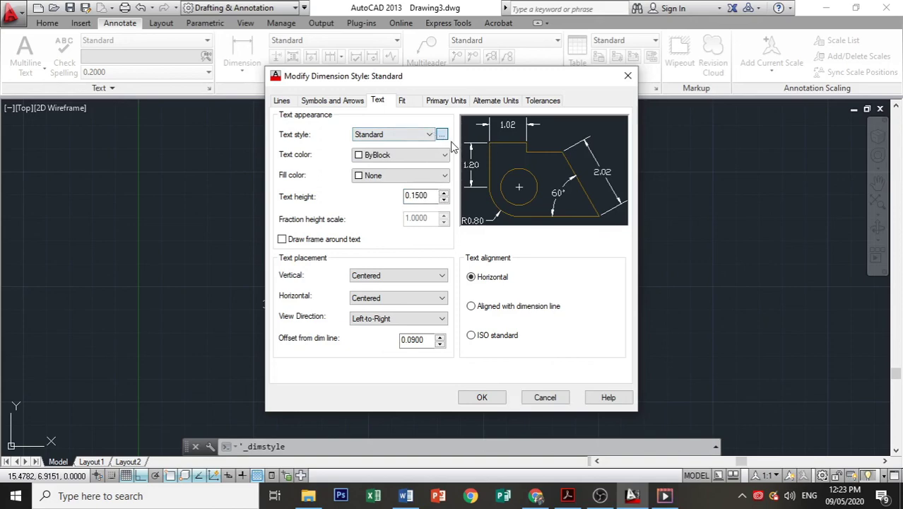
Switch the Standard text style font to Arial and accept the style changes
click(442, 135)
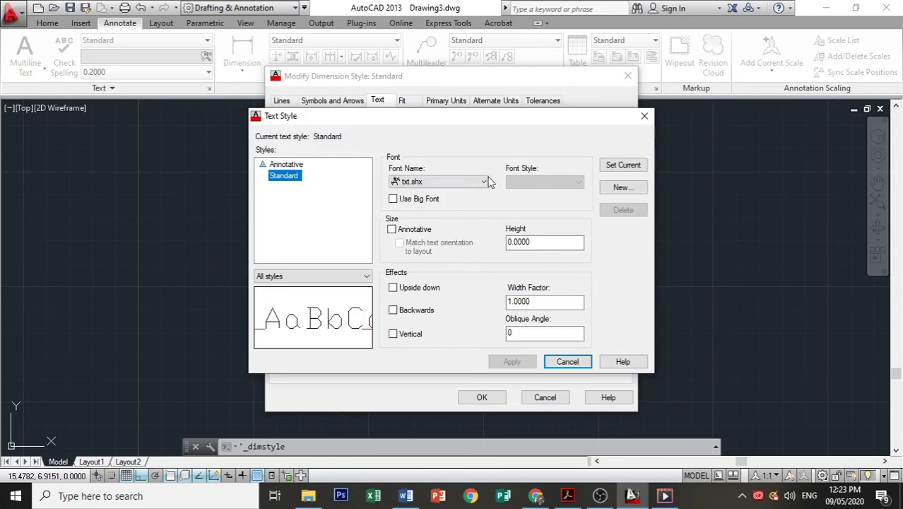
click(447, 184)
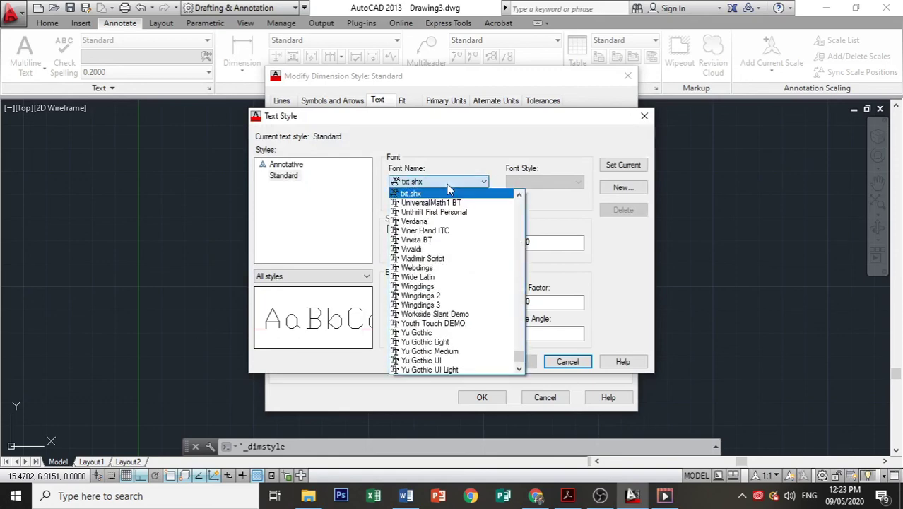
drag(521, 360, 532, 255)
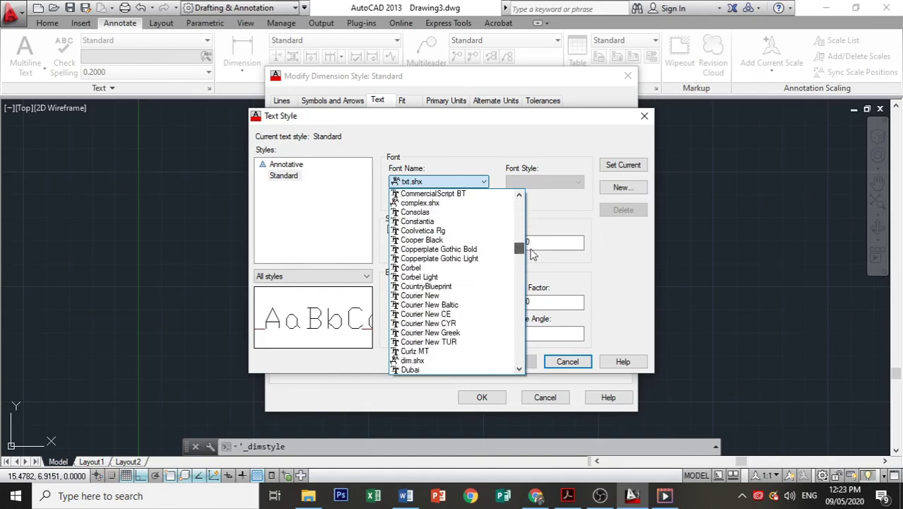
key(a)
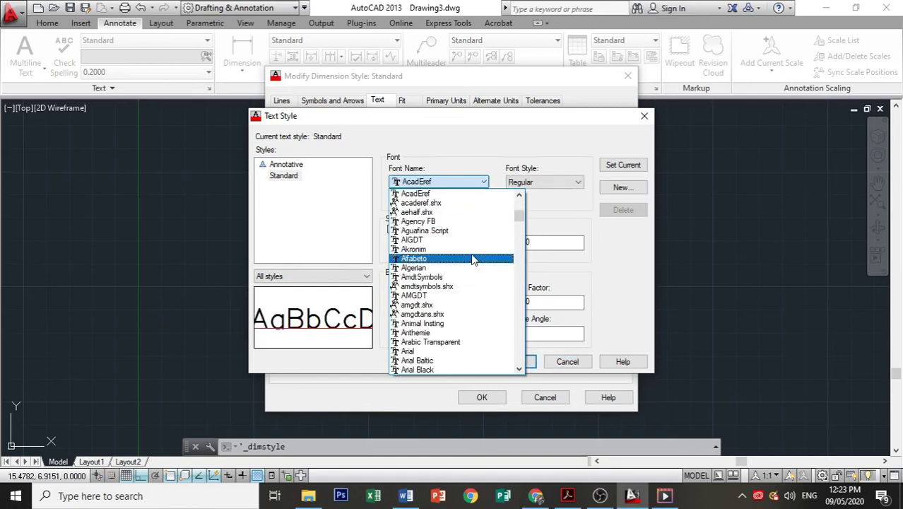
key(l)
click(439, 277)
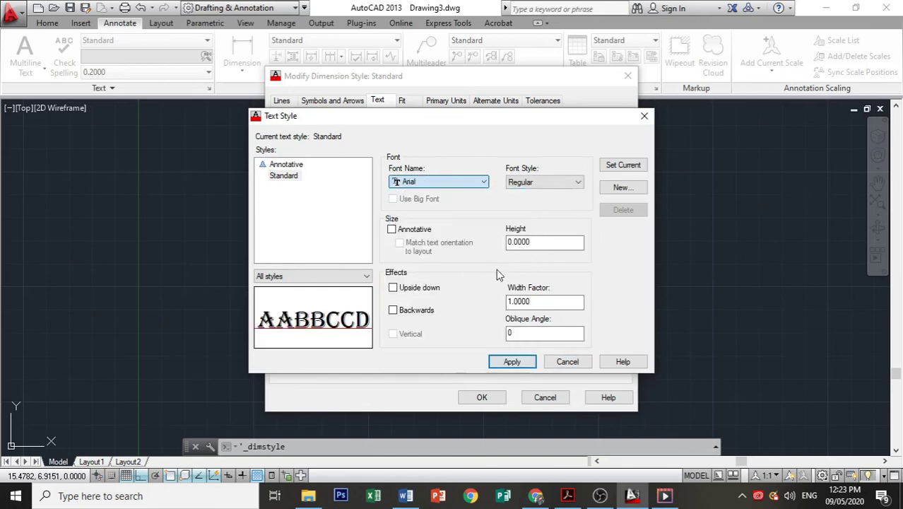
click(516, 360)
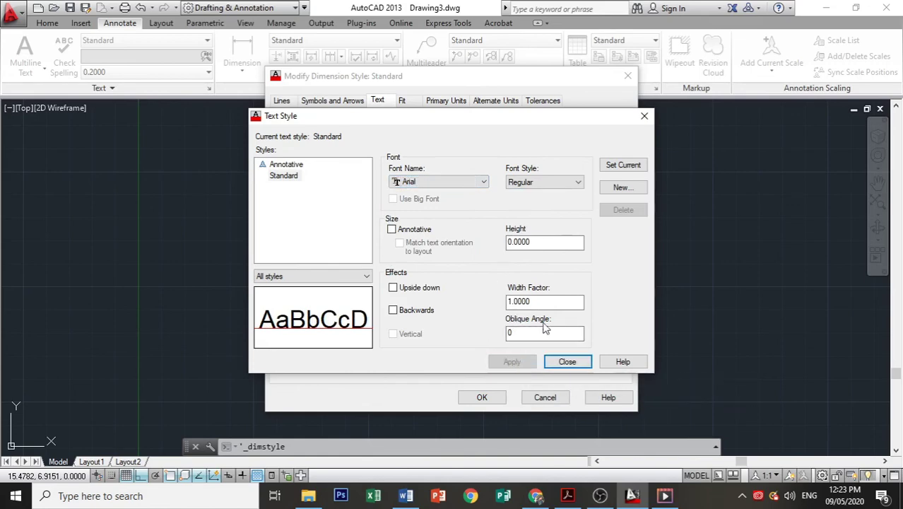
click(562, 363)
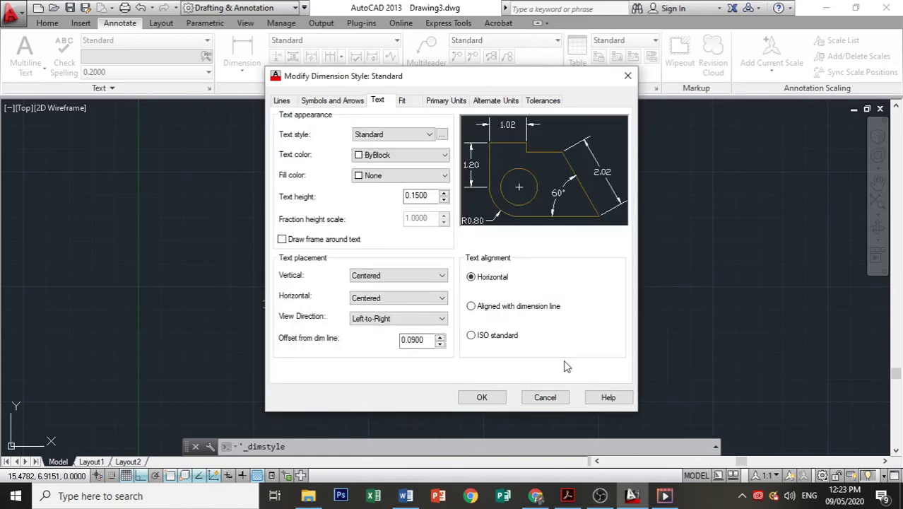
click(482, 398)
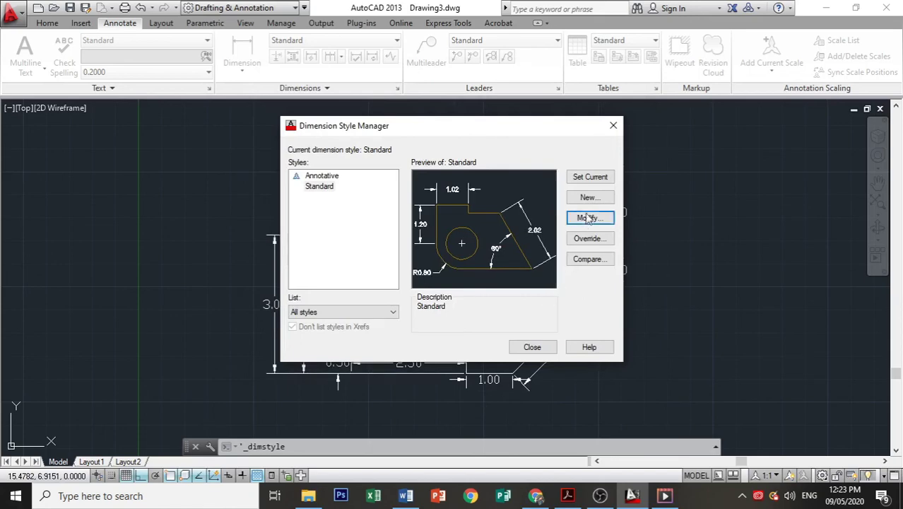
Add a 135° angular dimension between the 2.83 diagonal and the short bottom edge
click(545, 346)
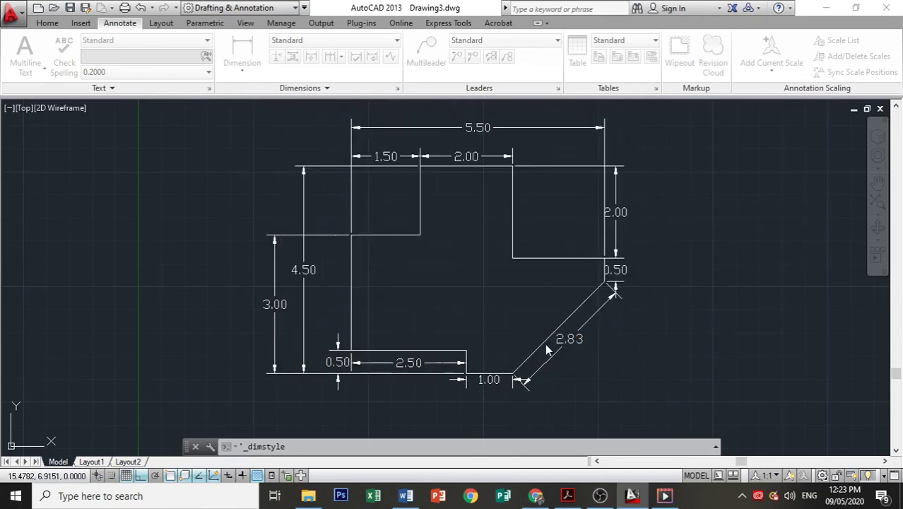
click(877, 182)
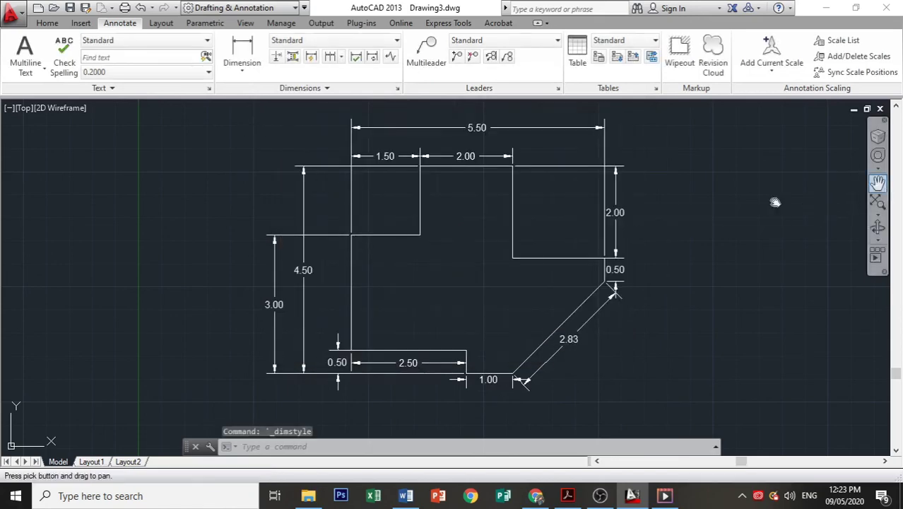
mouse_move(652, 220)
mouse_down()
mouse_move(632, 254)
mouse_move(629, 235)
mouse_up()
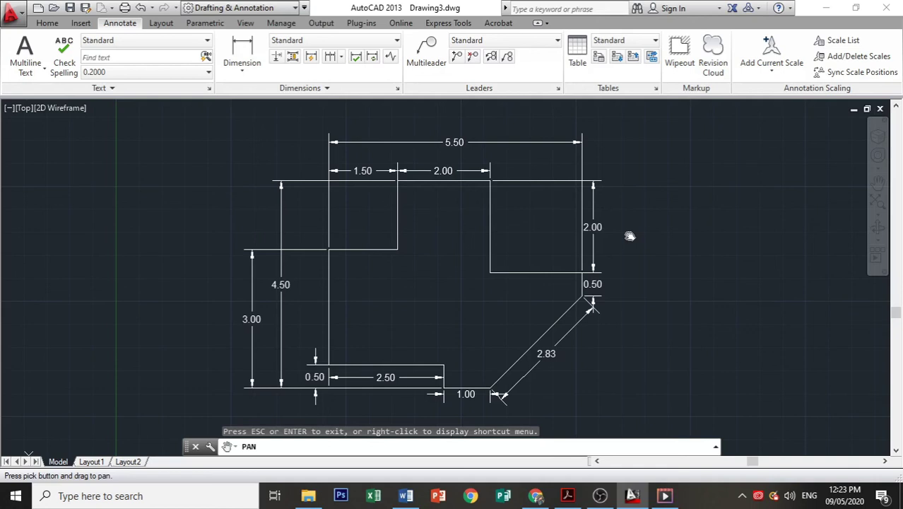
click(242, 65)
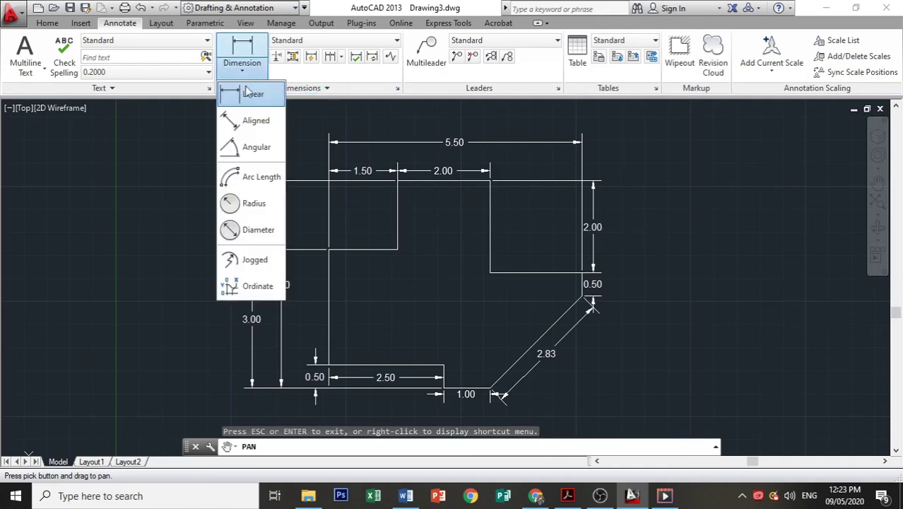
click(251, 147)
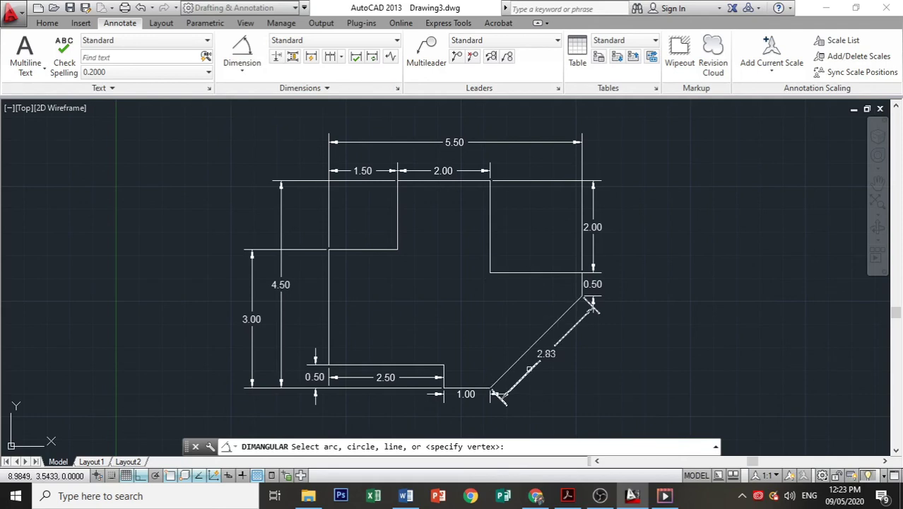
click(243, 64)
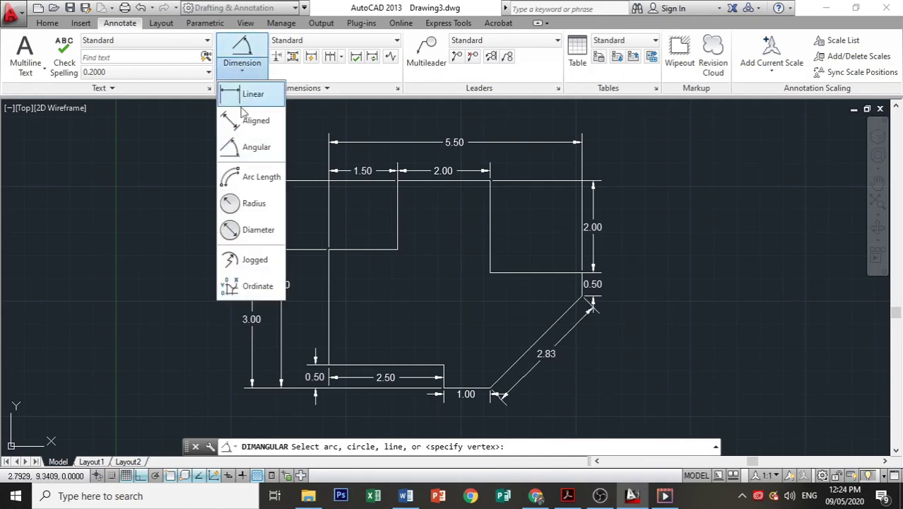
click(247, 147)
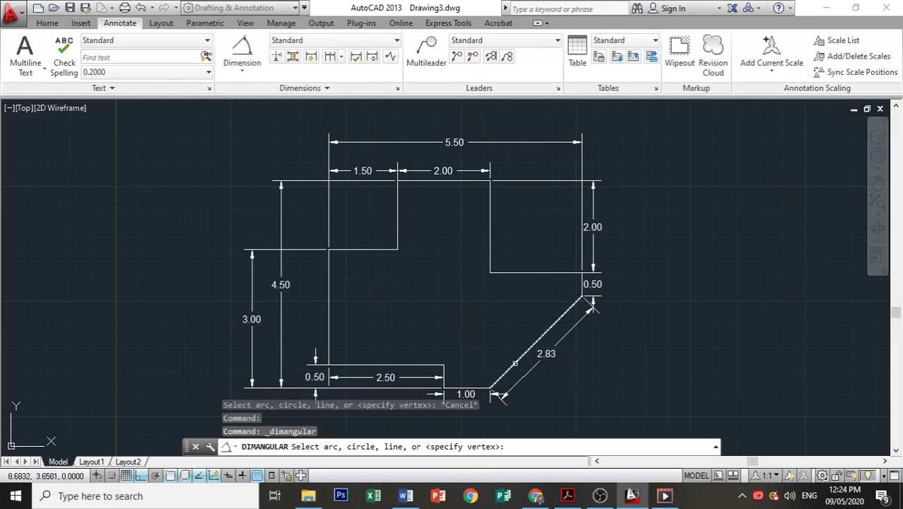
click(516, 363)
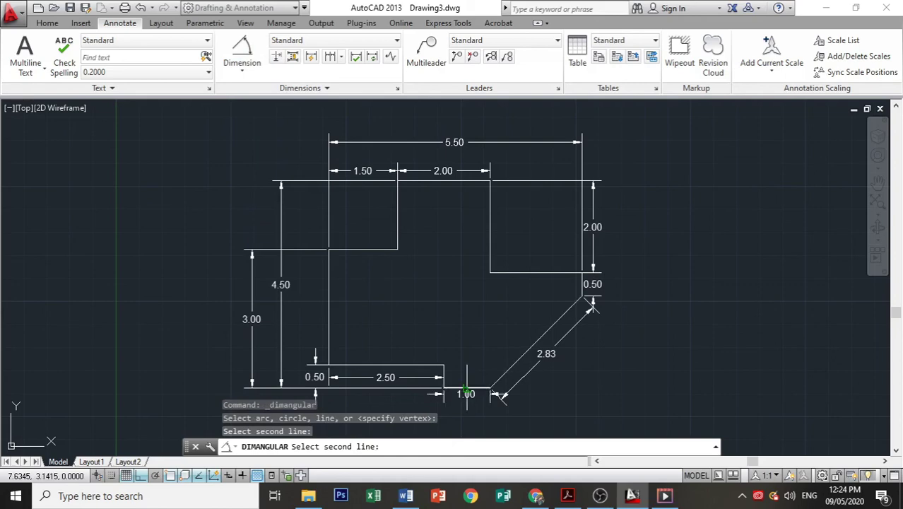
click(466, 390)
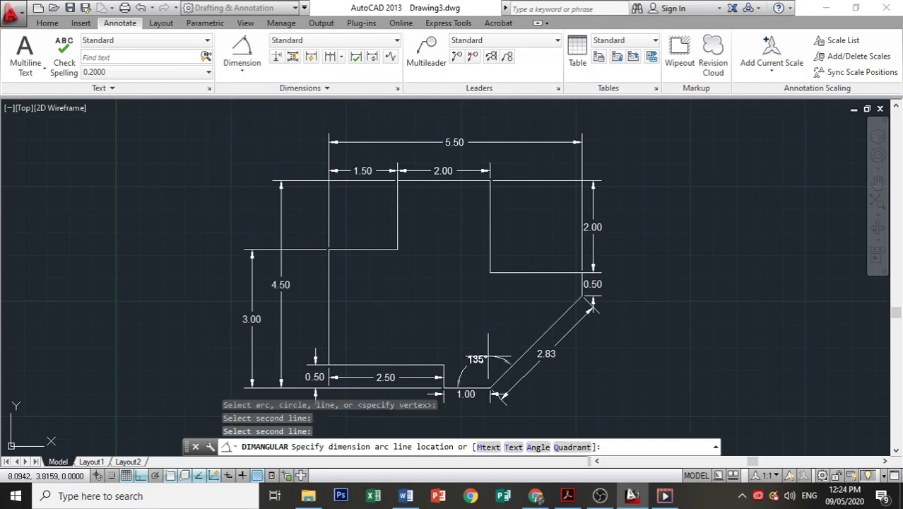
click(488, 356)
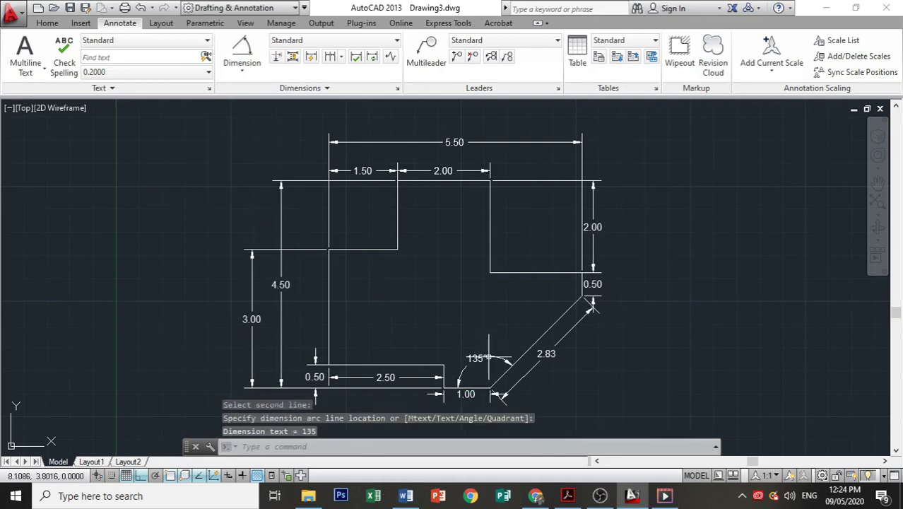
Compare the dimensioned drawing against the PDF exercise in Acrobat
click(877, 182)
drag(605, 367, 599, 313)
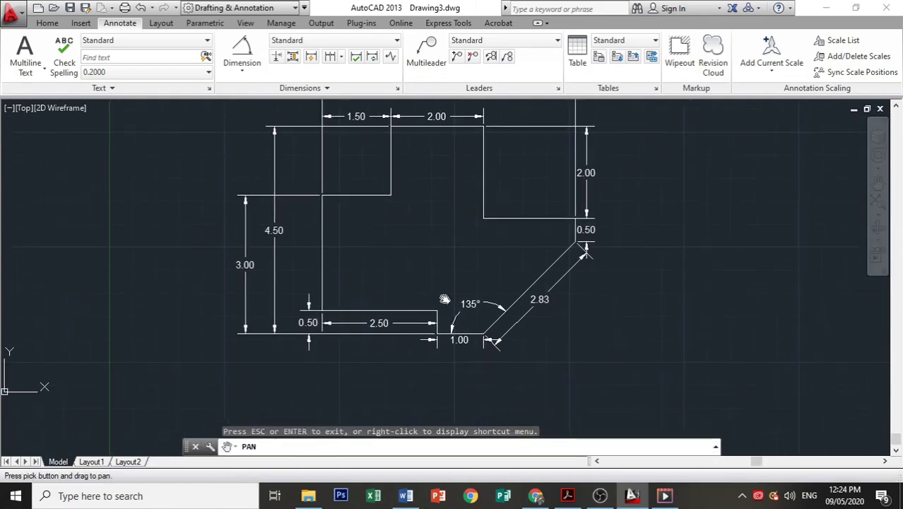
click(567, 495)
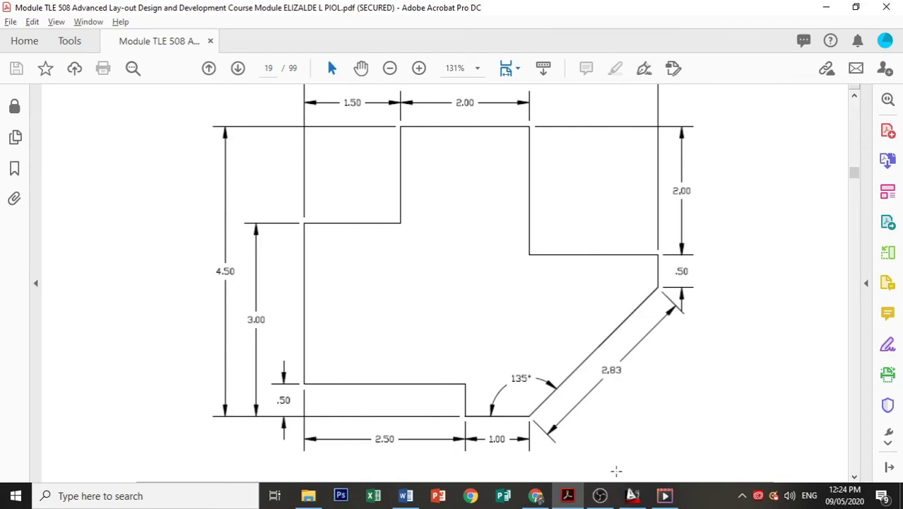
click(632, 495)
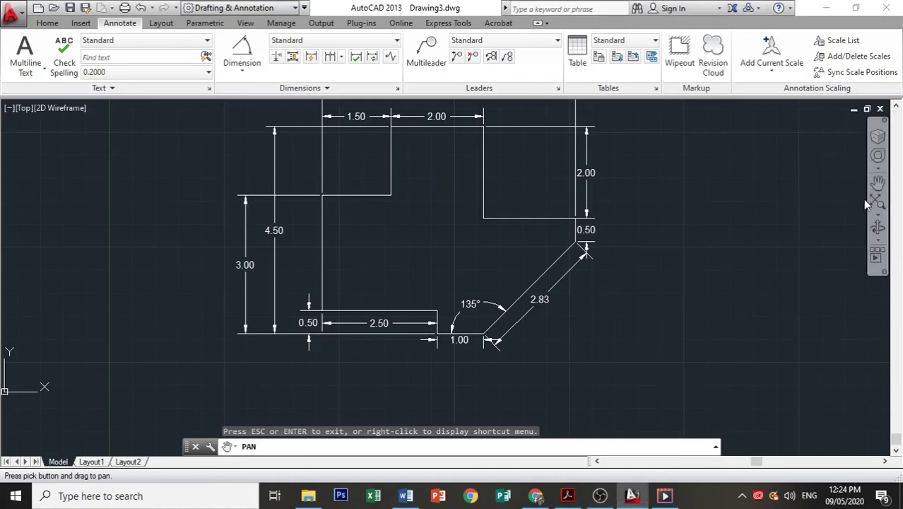
Pan the drawing so the top 5.50 width dimension is visible again
drag(685, 190, 667, 231)
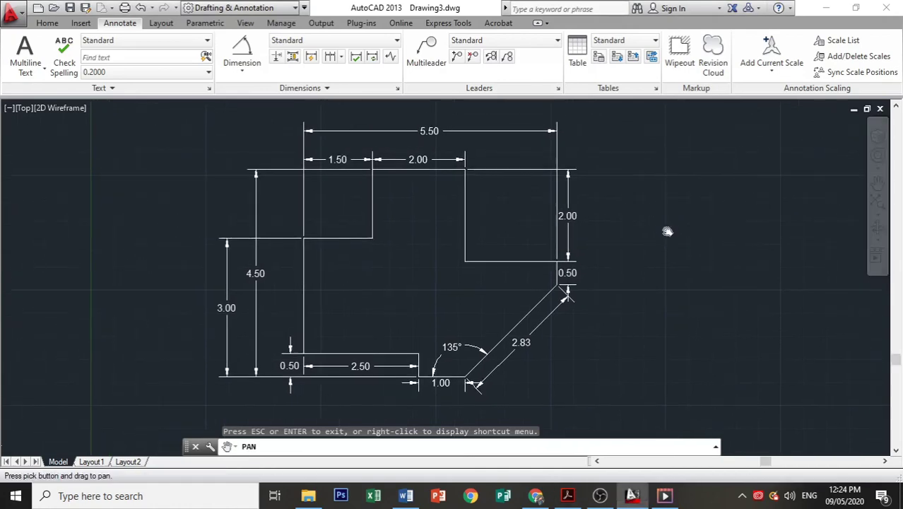